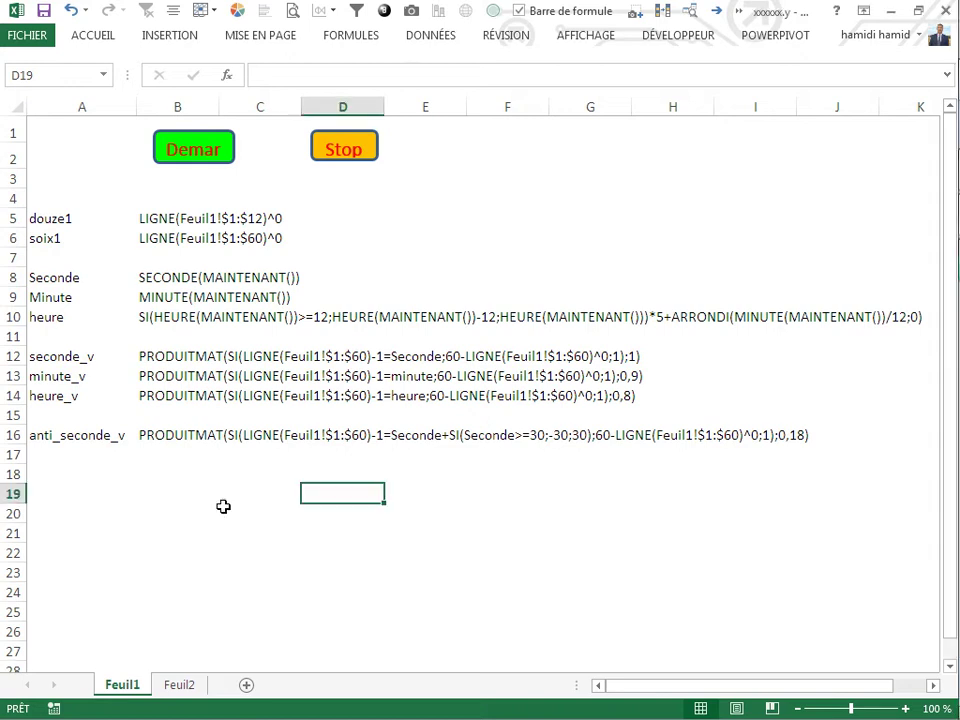
# Step: Review the workbook's defined names in the Name Manager
pyautogui.click(410, 490)
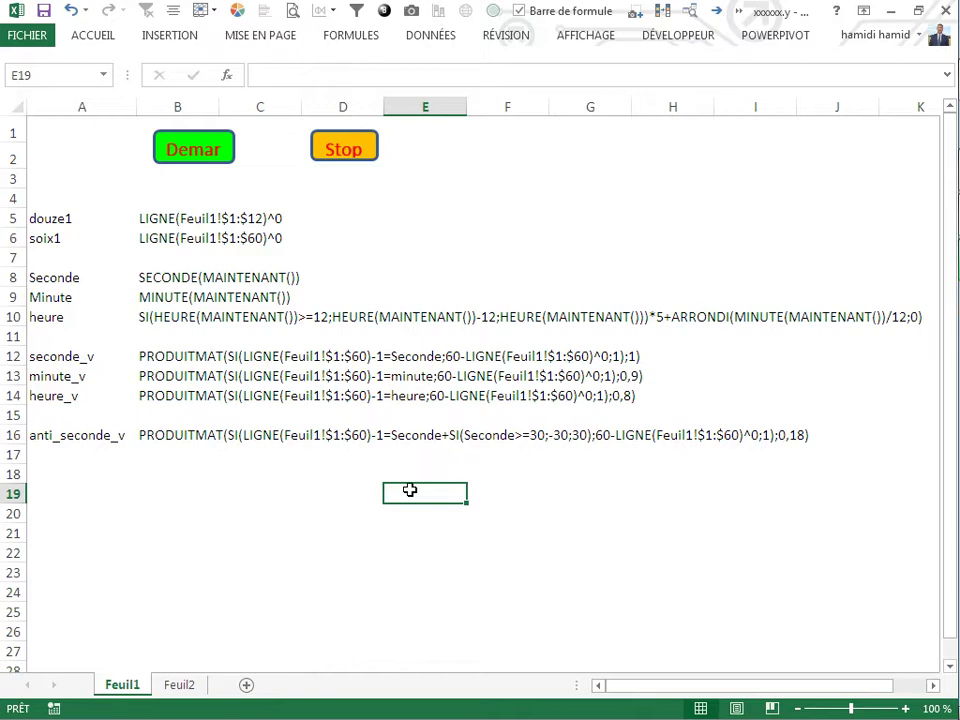
pyautogui.click(319, 510)
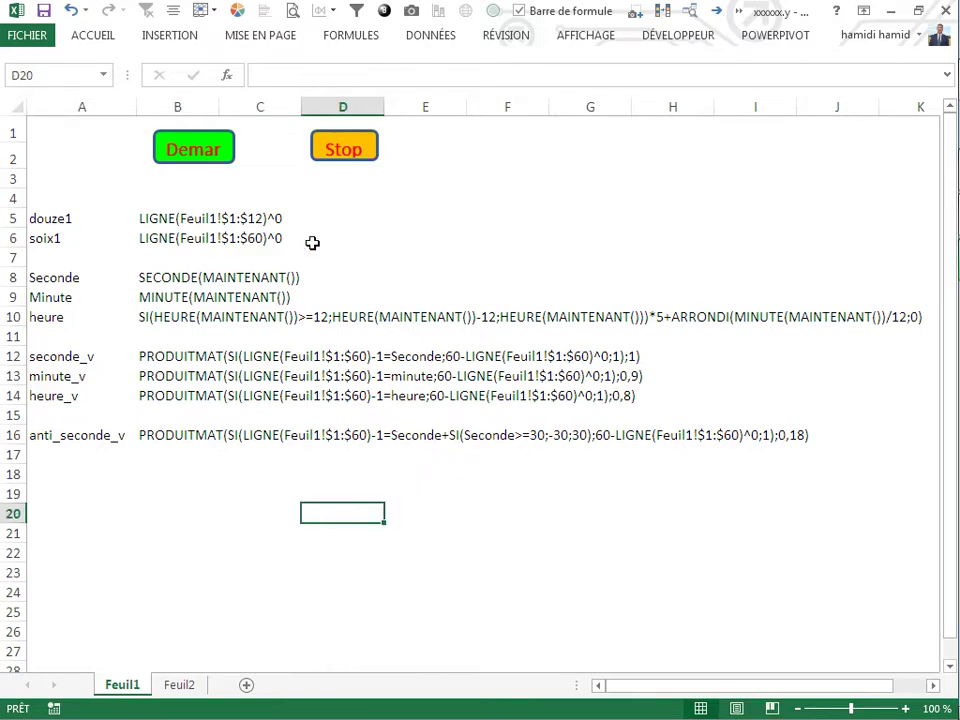
pyautogui.click(336, 42)
pyautogui.click(355, 95)
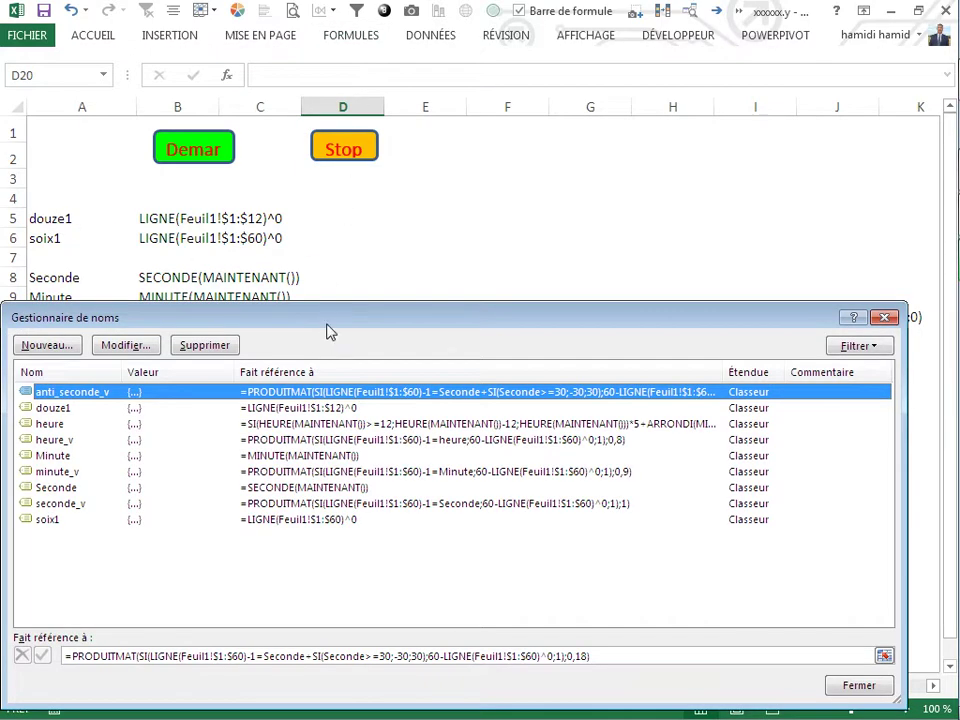
pyautogui.moveTo(330, 332); pyautogui.dragTo(414, 340)
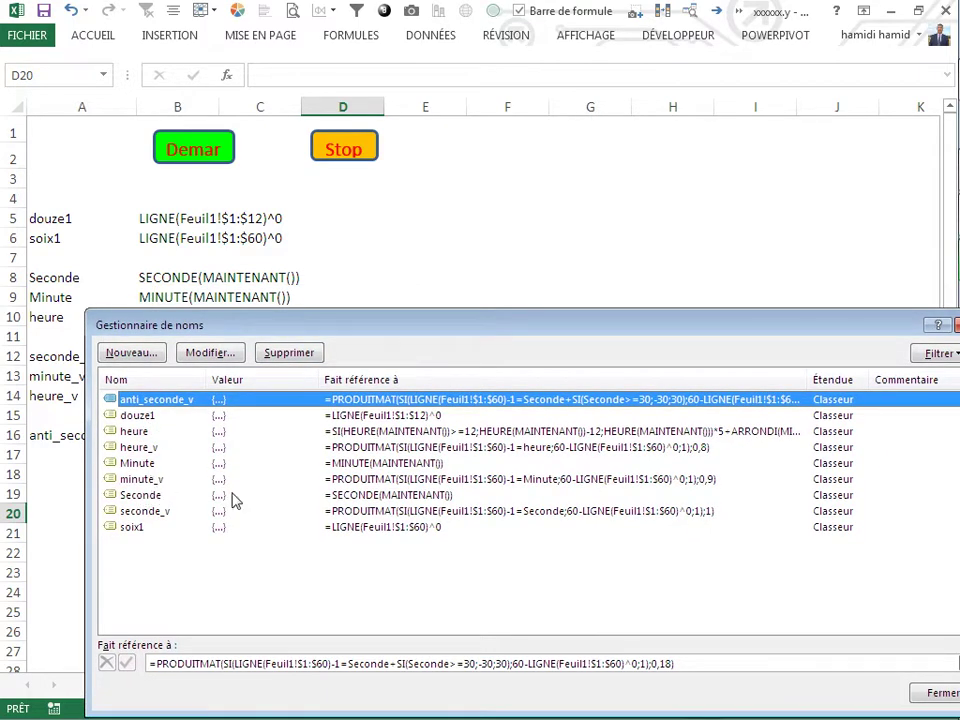
pyautogui.click(928, 693)
# Step: Inspect the douze1 formula in B5 and pick empty cell E5 for testing
pyautogui.click(435, 538)
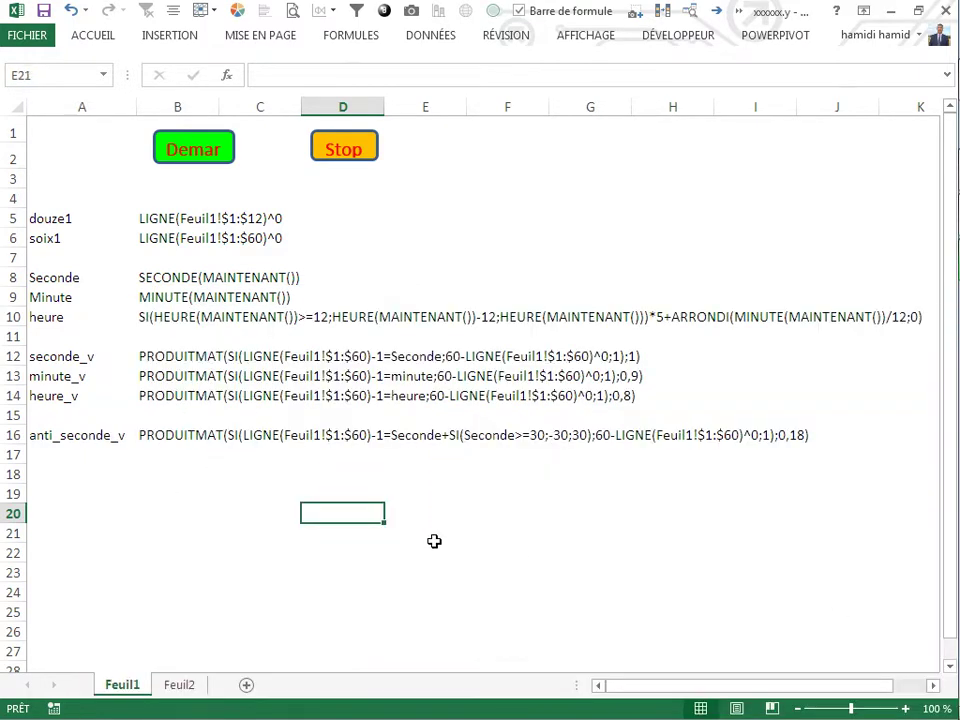
pyautogui.click(155, 222)
pyautogui.click(345, 220)
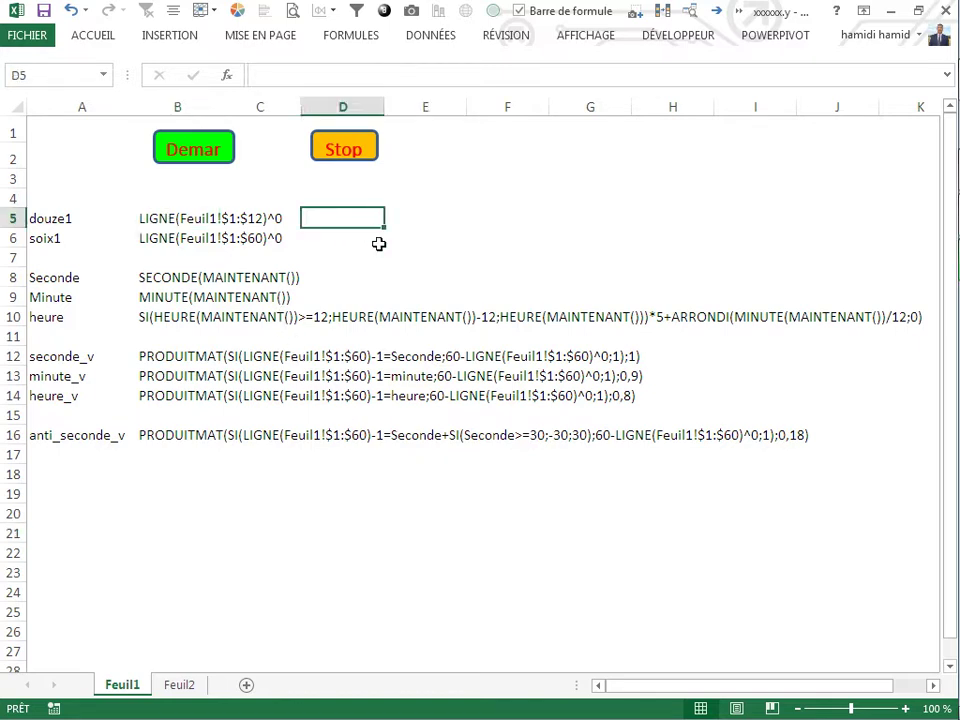
pyautogui.click(432, 222)
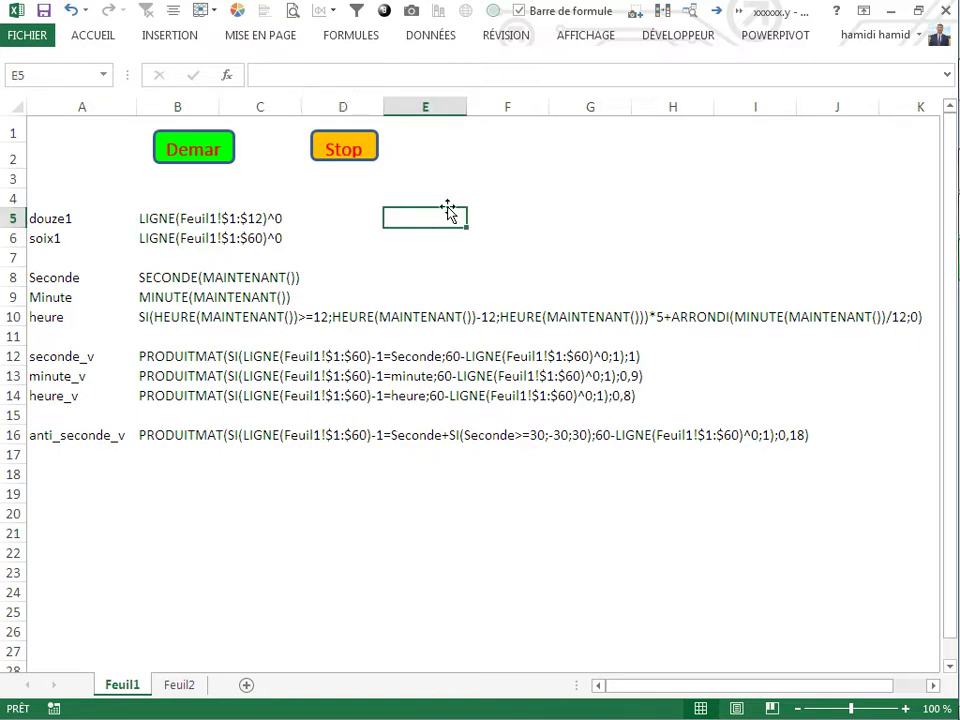
pyautogui.click(163, 220)
pyautogui.click(392, 220)
# Step: Enter =LIGNE($1:$12) in E5 and check its 1–12 array with F9
pyautogui.write('=li')
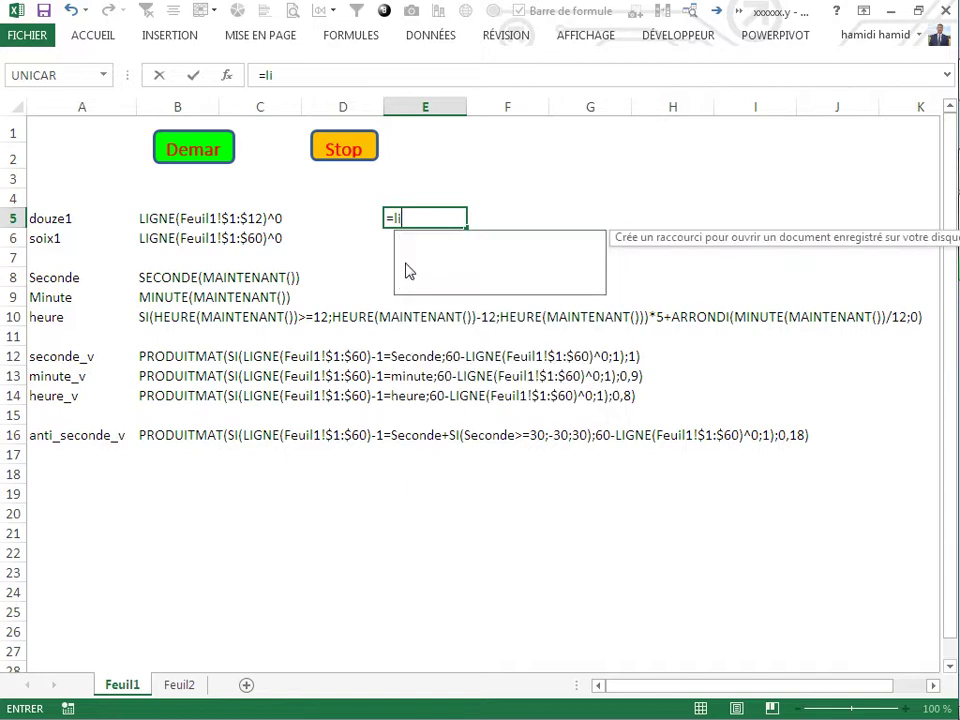
pyautogui.write('gn')
pyautogui.doubleClick(424, 240)
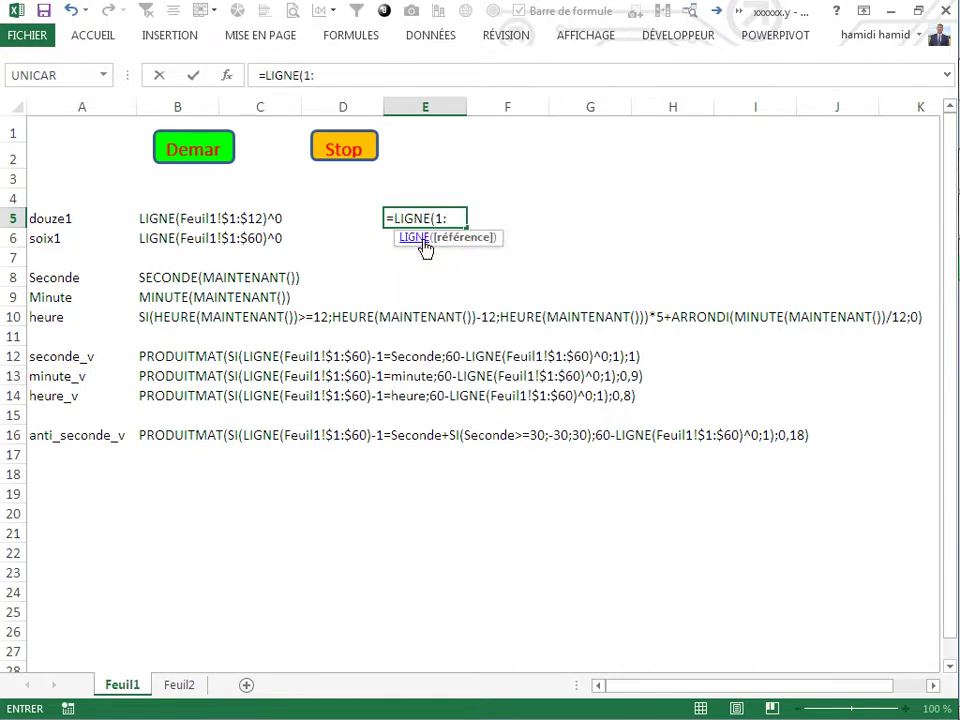
pyautogui.write('12')
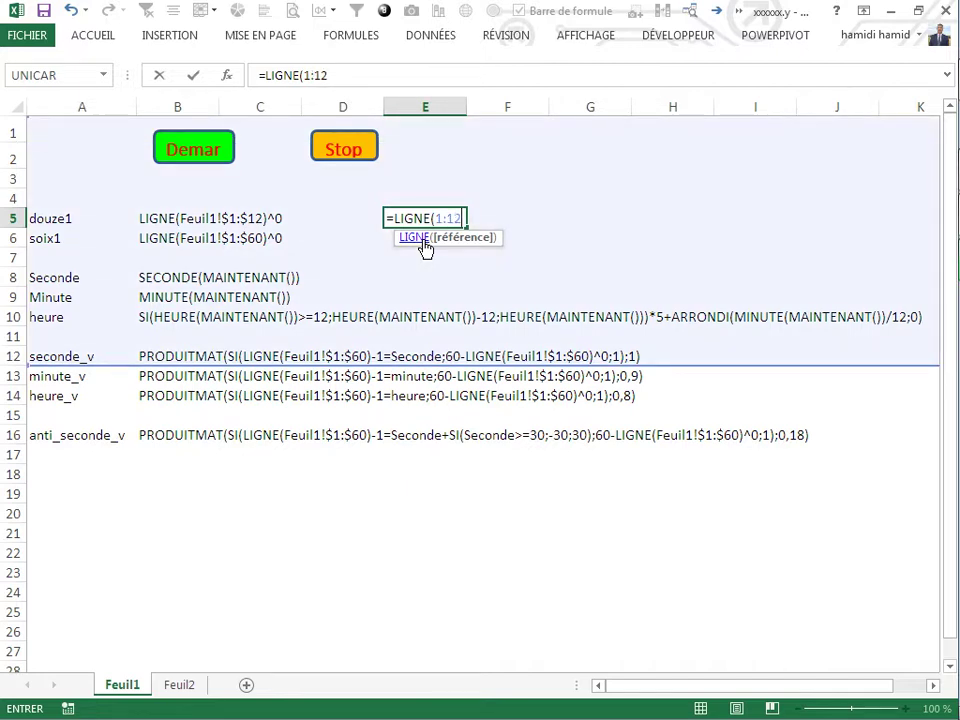
pyautogui.press('F4')
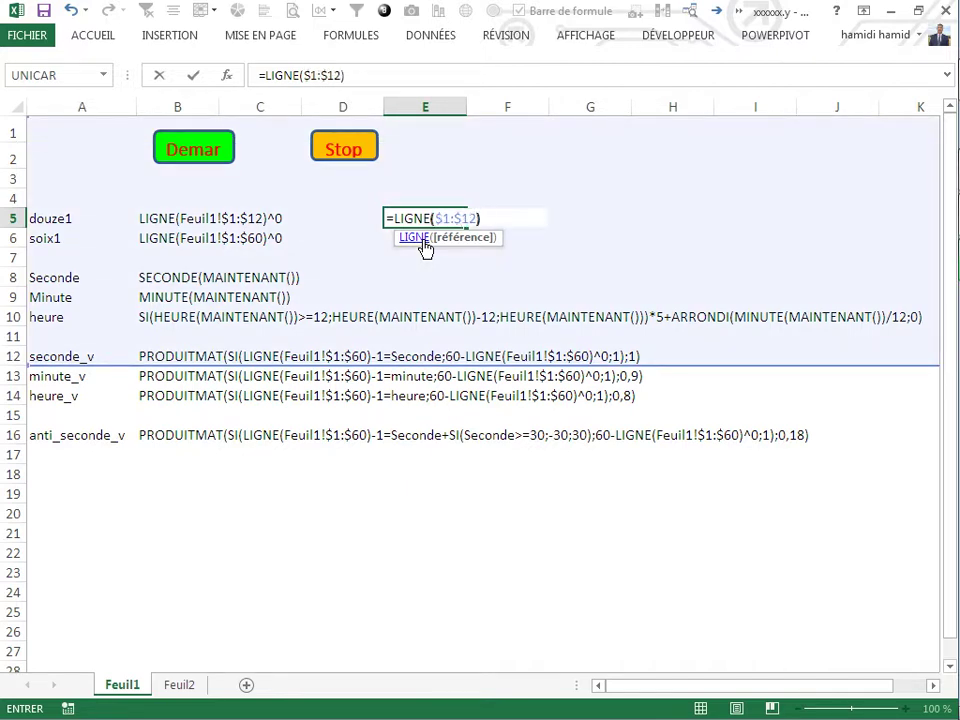
pyautogui.press('Return')
pyautogui.click(427, 218)
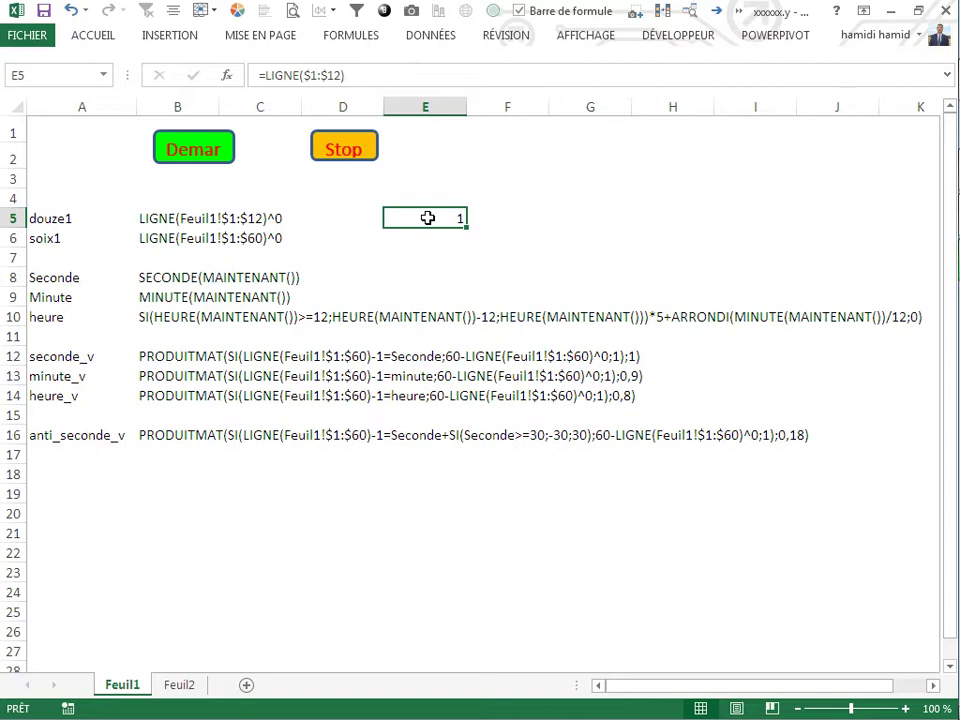
pyautogui.moveTo(360, 77); pyautogui.dragTo(197, 100)
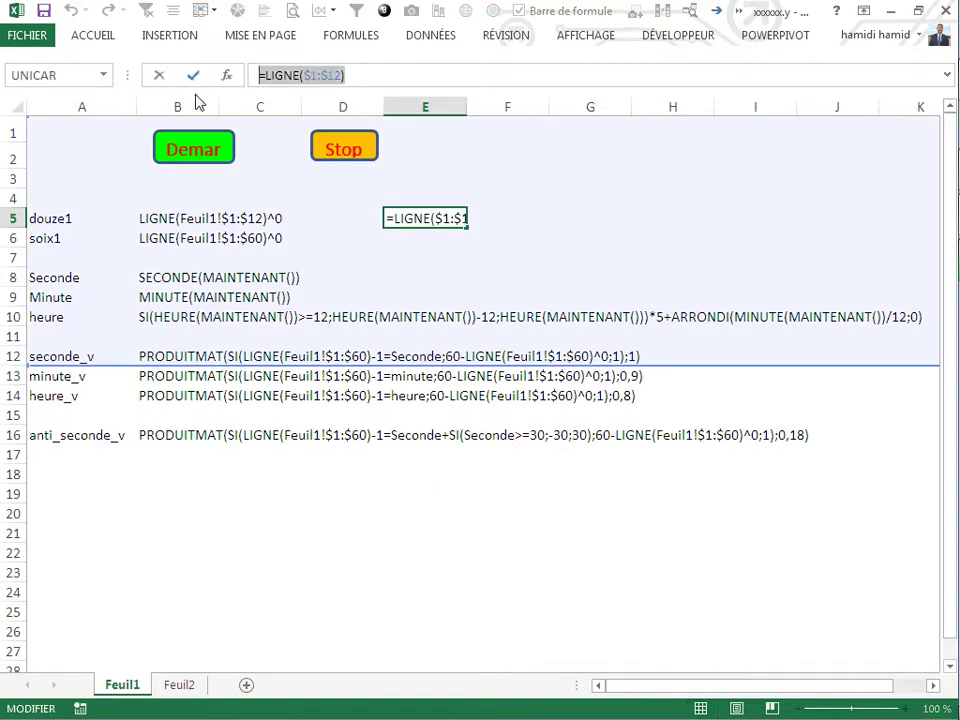
pyautogui.press('F9')
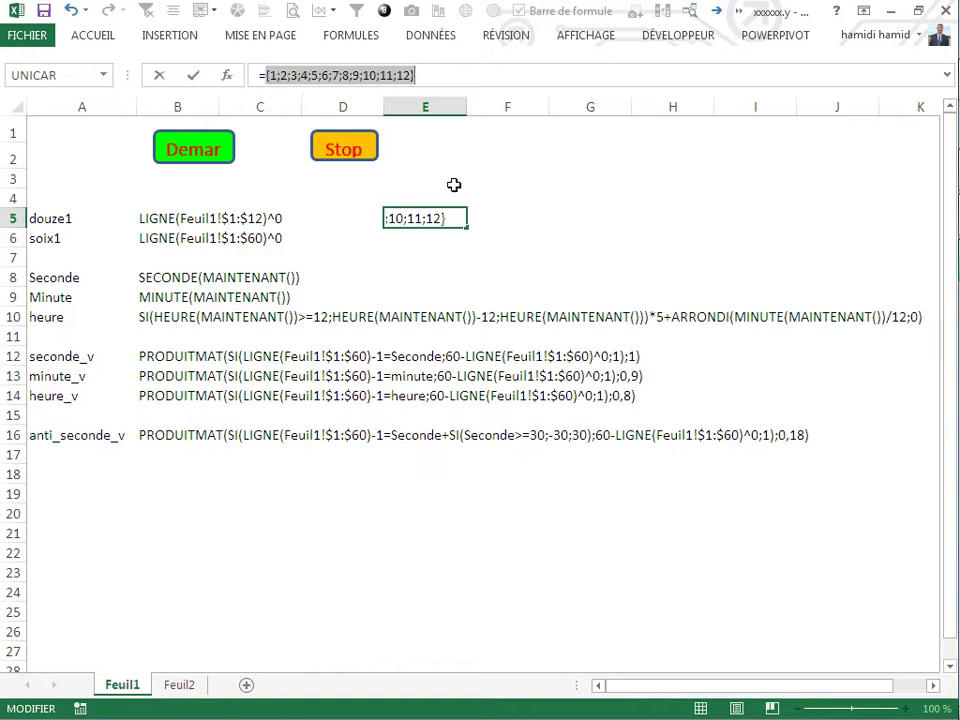
pyautogui.click(553, 232)
pyautogui.press('Escape')
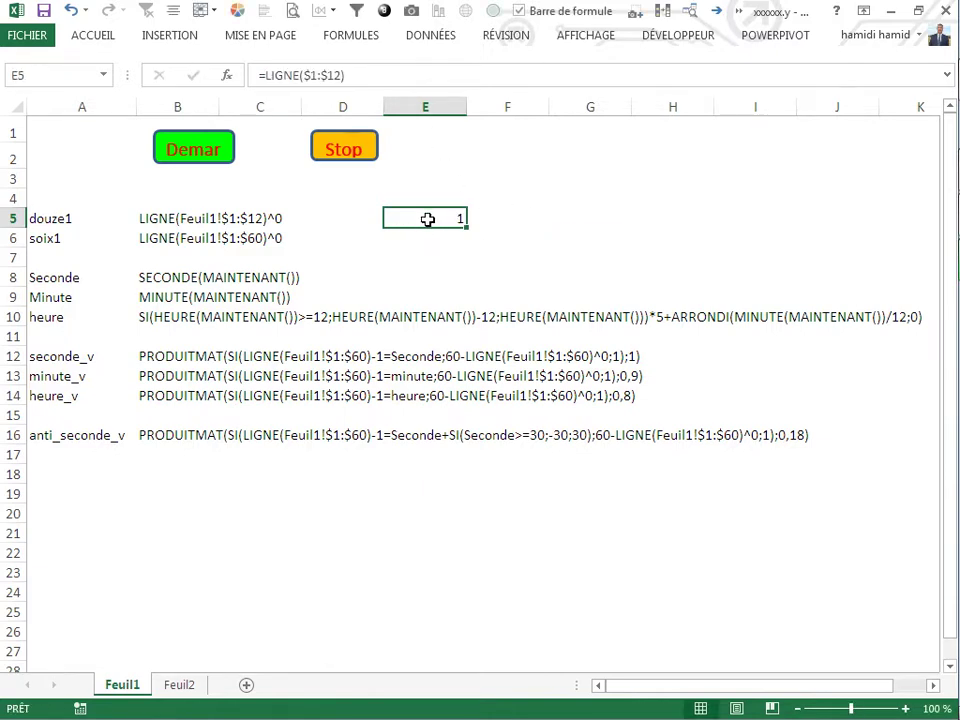
# Step: Append ^0 to get =LIGNE($1:$12)^0 and confirm it evaluates to twelve ones
pyautogui.click(372, 80)
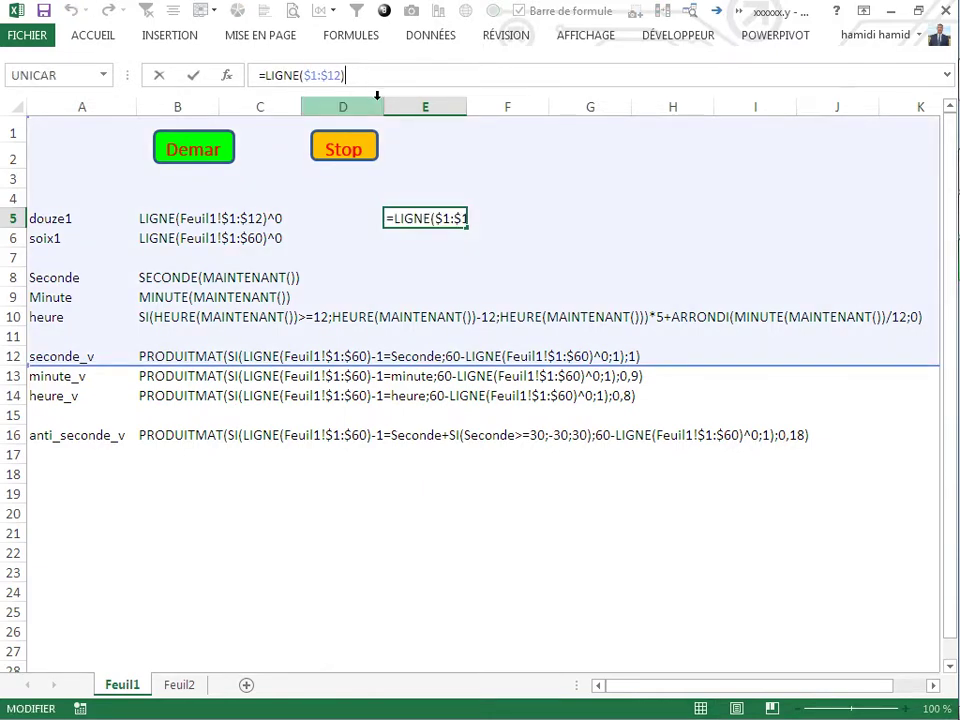
pyautogui.write('^0')
pyautogui.press('Return')
pyautogui.click(536, 250)
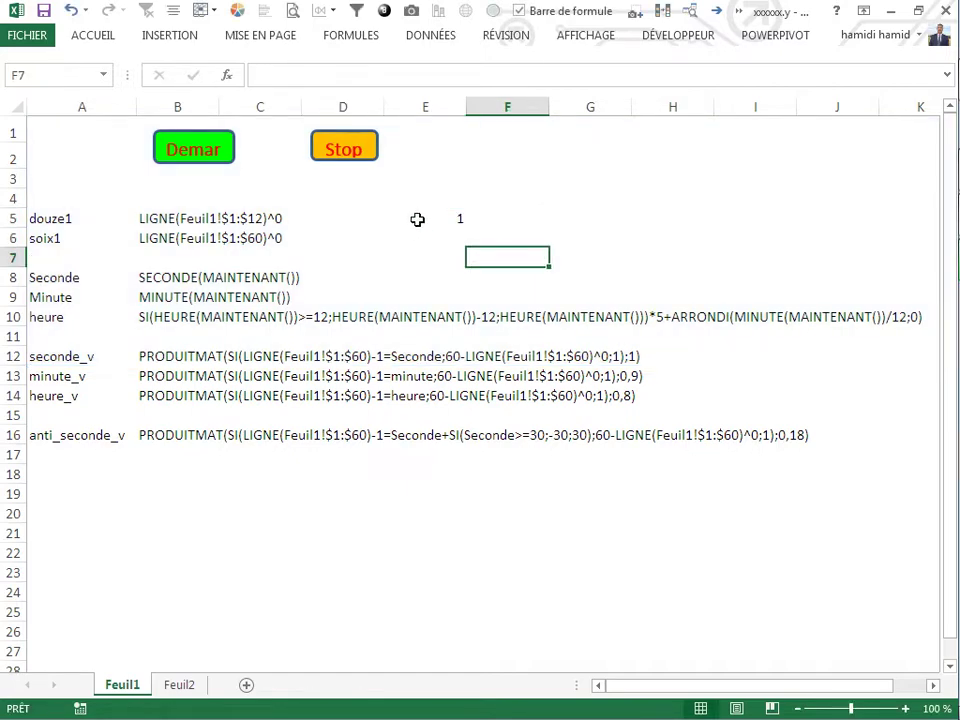
pyautogui.click(417, 219)
pyautogui.moveTo(388, 78); pyautogui.dragTo(266, 76)
pyautogui.press('F9')
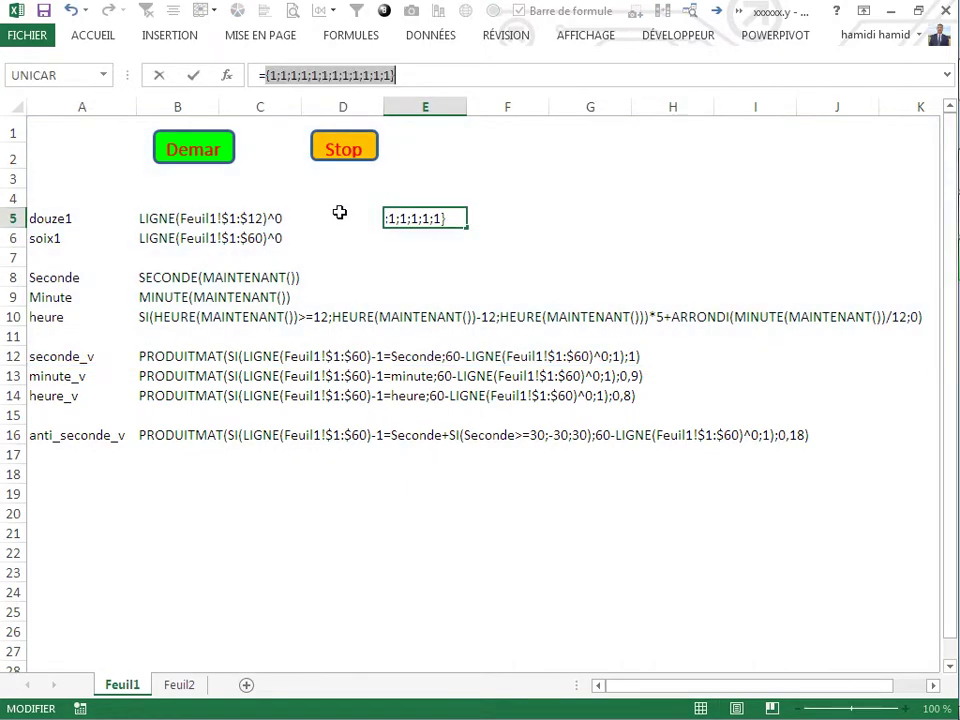
pyautogui.press('Escape')
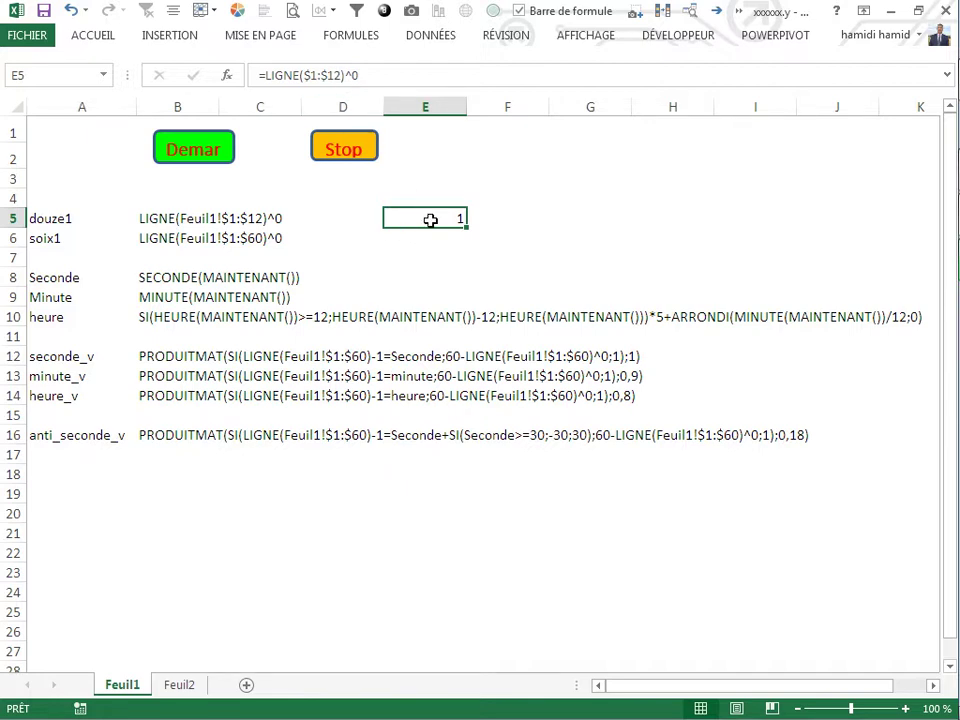
# Step: Change the range to $1:$60 and verify the formula yields sixty ones
pyautogui.doubleClick(430, 220)
pyautogui.press('BackSpace')
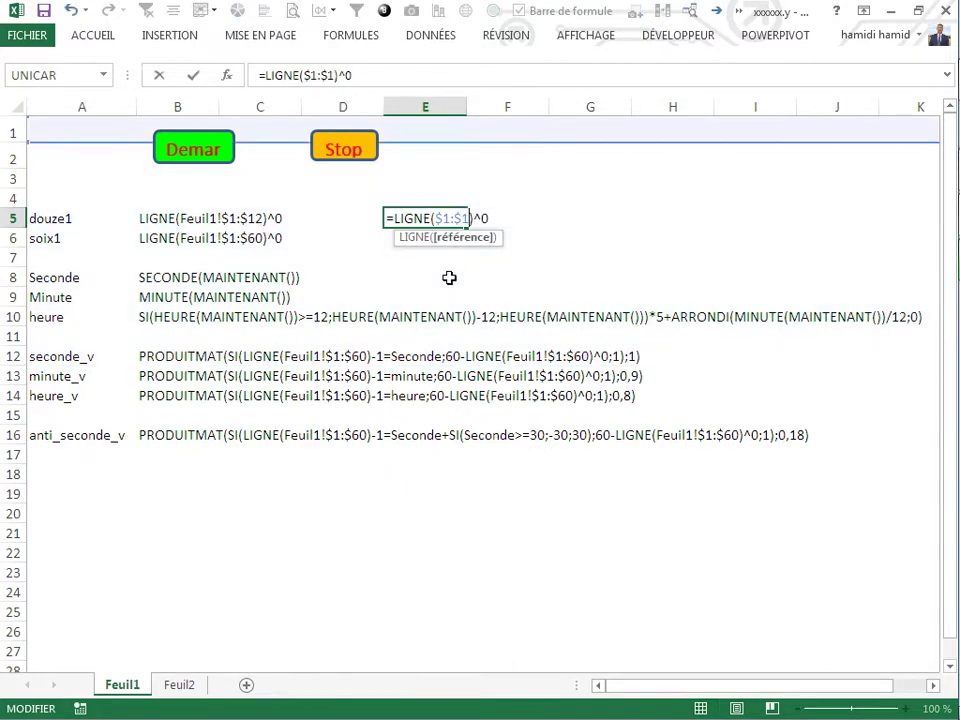
pyautogui.press('BackSpace')
pyautogui.write('60')
pyautogui.press('Return')
pyautogui.press('Up')
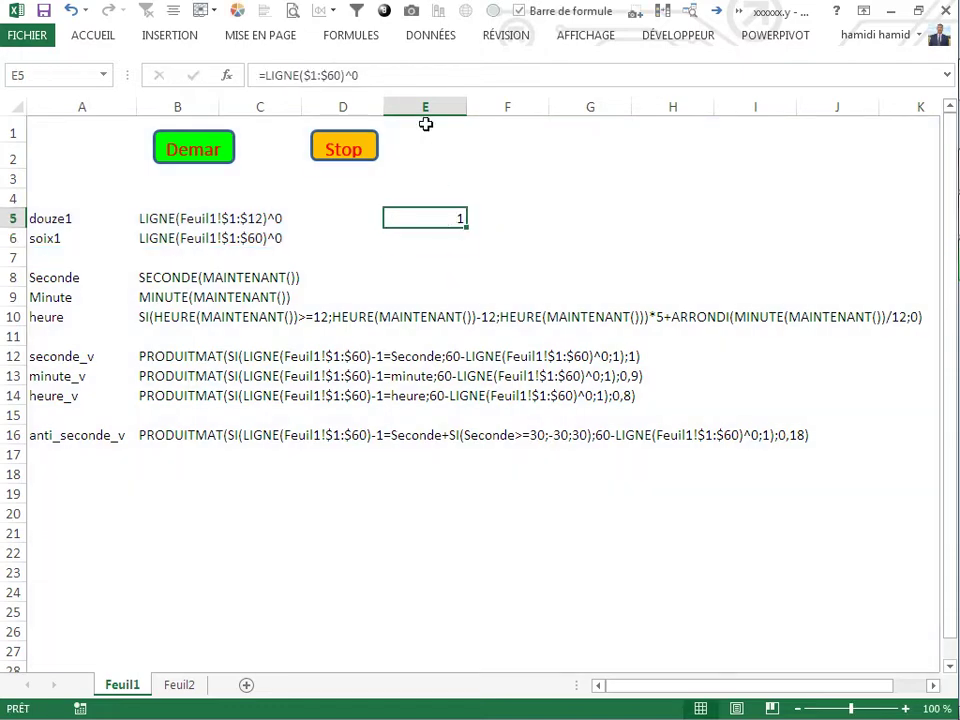
pyautogui.moveTo(345, 75); pyautogui.dragTo(265, 75)
pyautogui.press('F9')
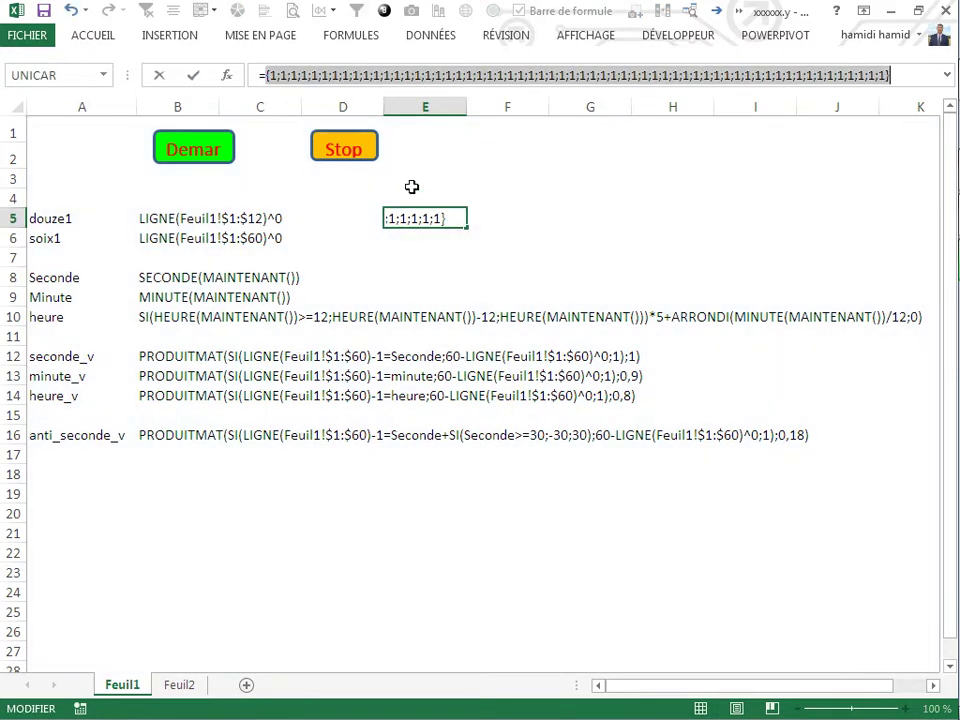
pyautogui.press('Escape')
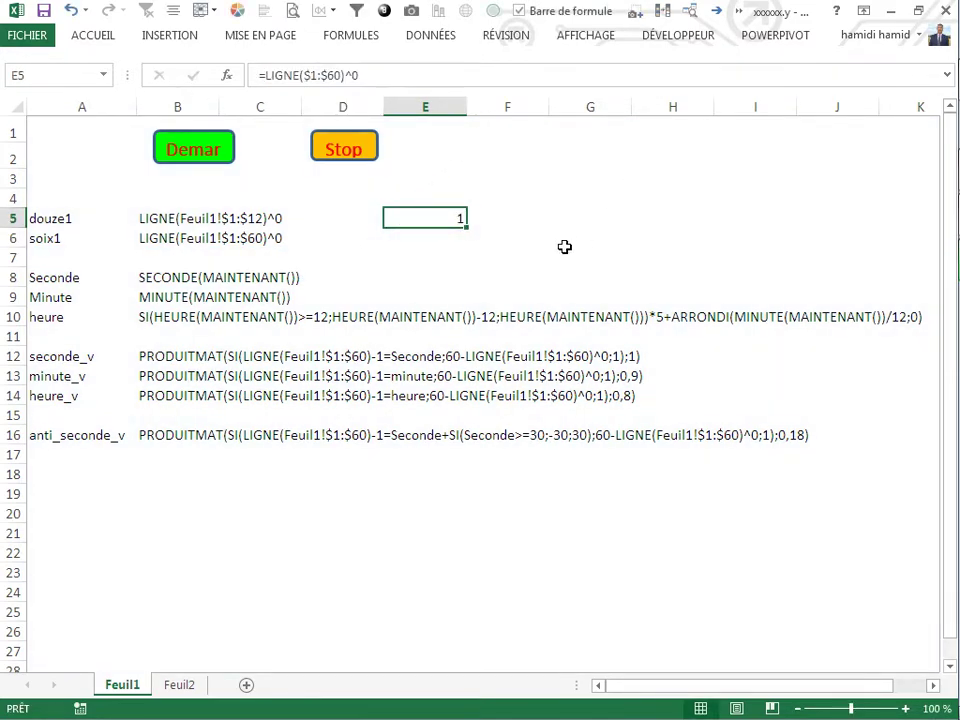
pyautogui.click(564, 247)
pyautogui.click(454, 221)
pyautogui.click(285, 541)
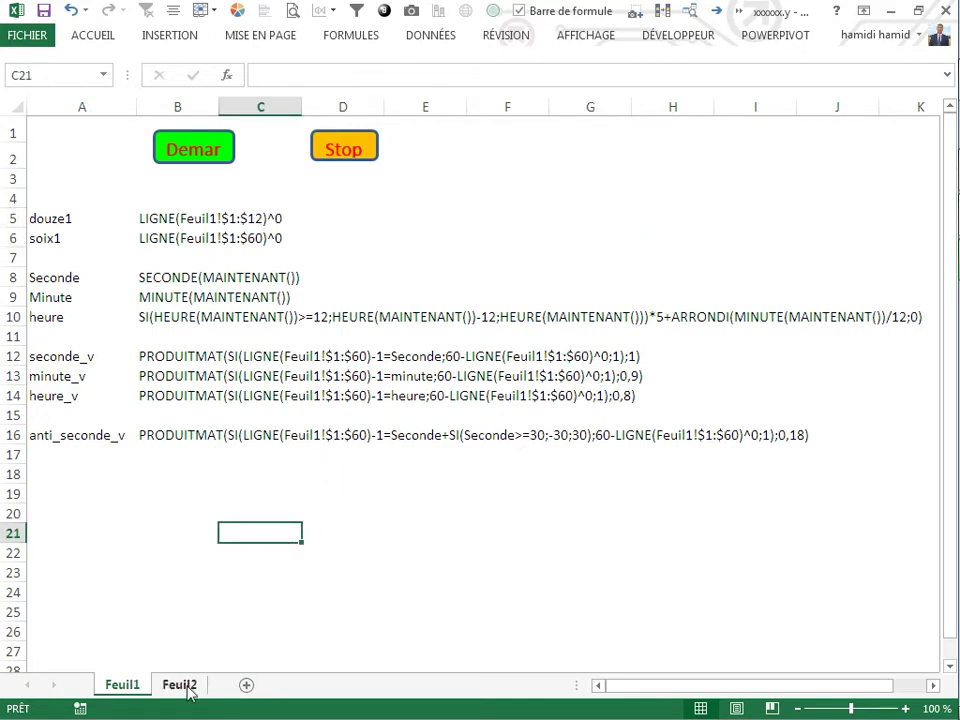
# Step: On a new sheet Feuil3, enter 1 and 2 in column A and extend the series to 60
pyautogui.click(246, 685)
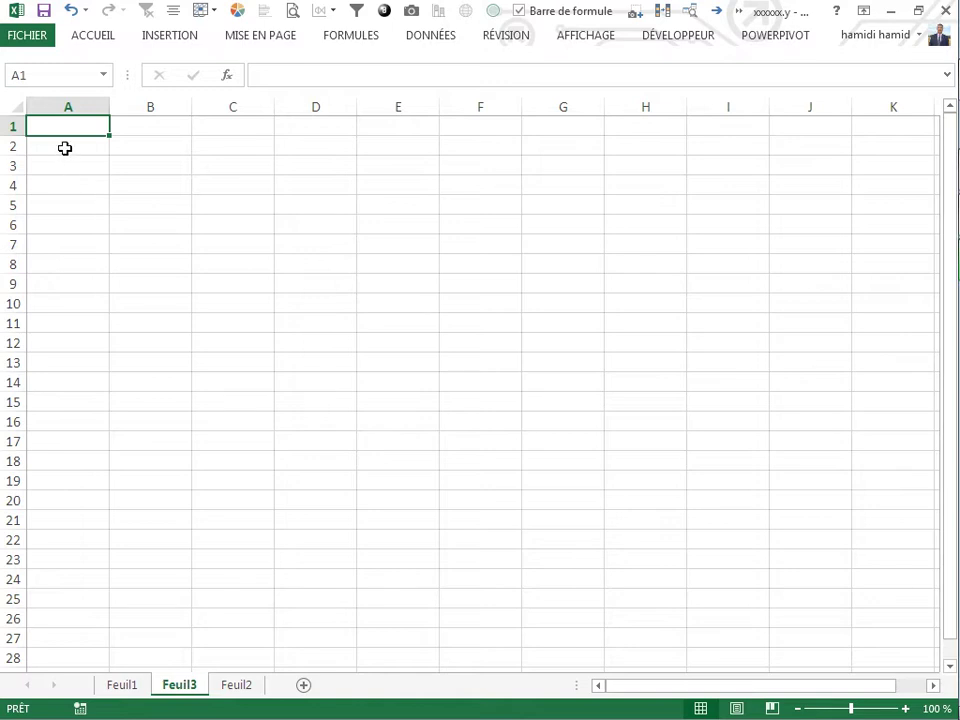
pyautogui.write('1')
pyautogui.press('Return')
pyautogui.write('2')
pyautogui.press('Return')
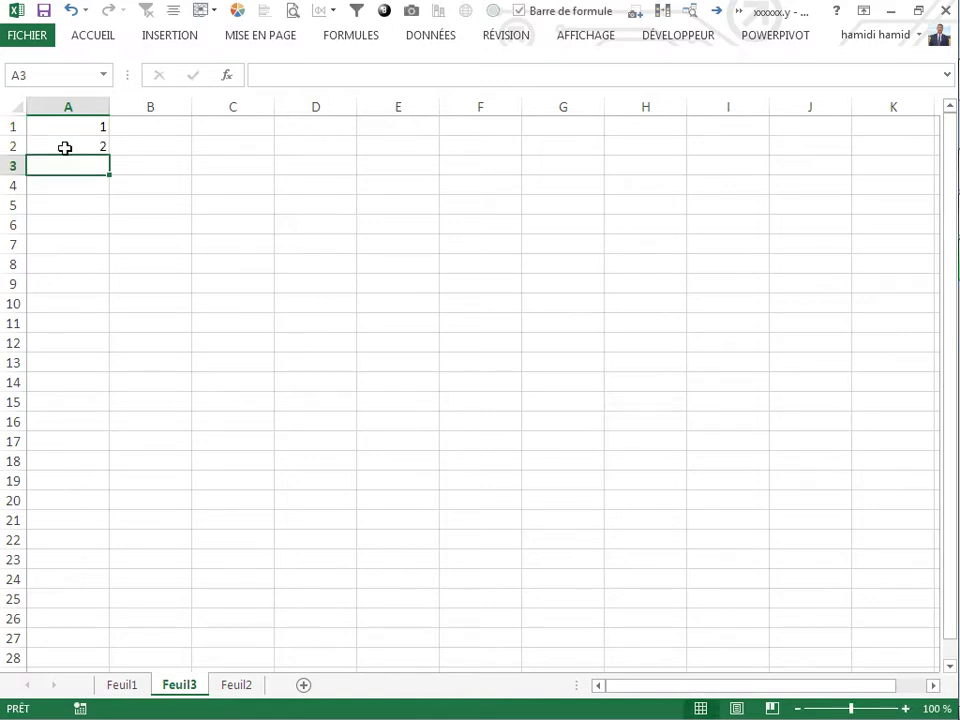
pyautogui.moveTo(88, 127); pyautogui.dragTo(112, 707)
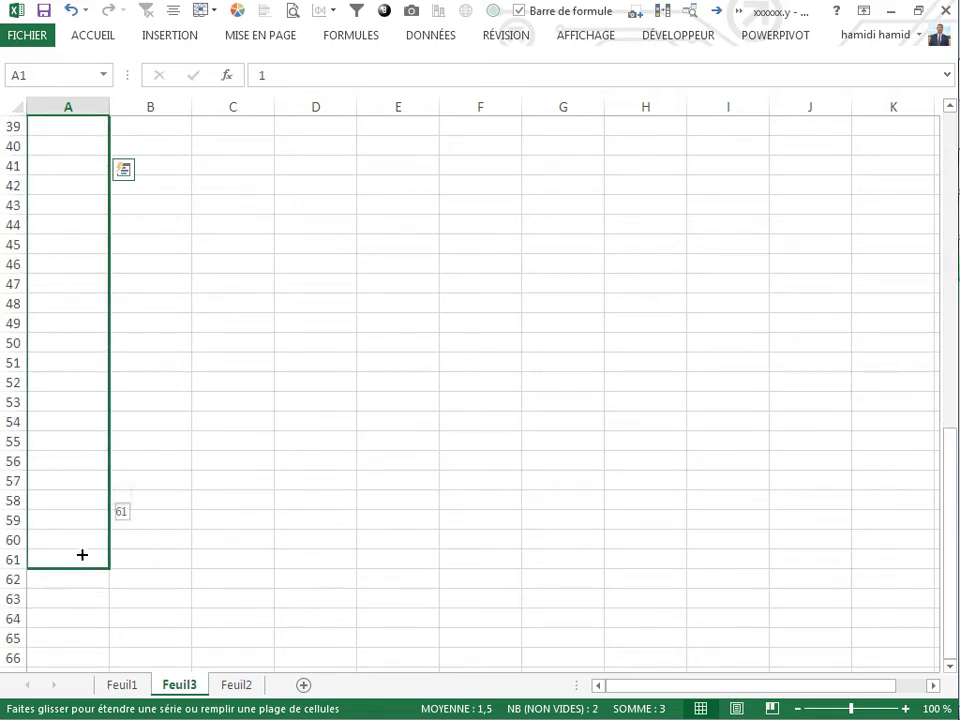
pyautogui.moveTo(112, 707); pyautogui.dragTo(145, 518)
pyautogui.scroll(5, 216, 411)
pyautogui.scroll(8, 217, 411)
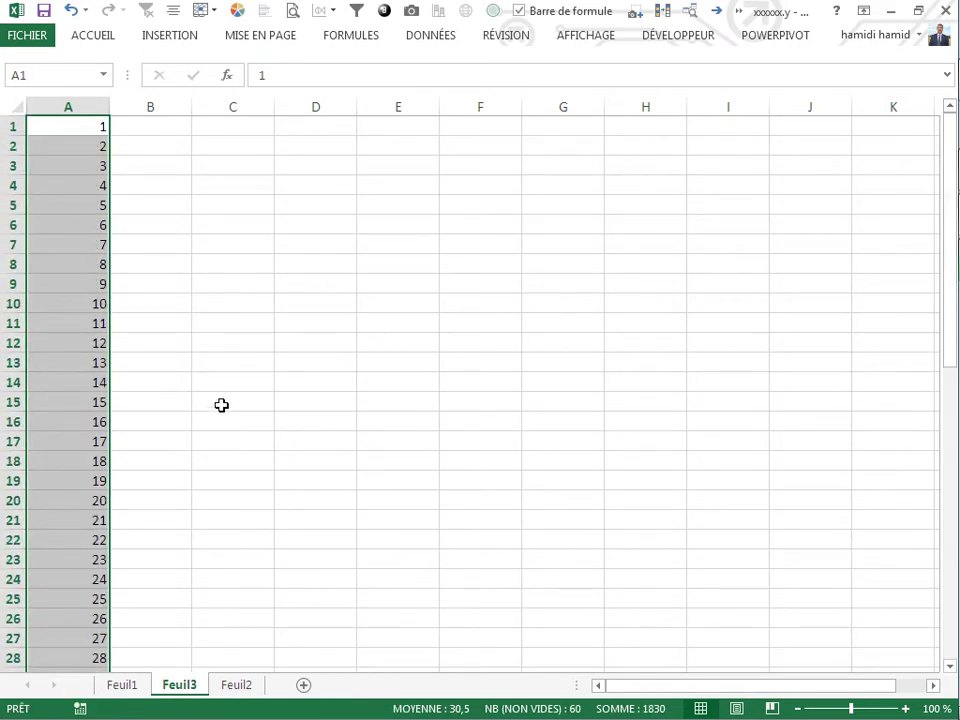
pyautogui.click(86, 323)
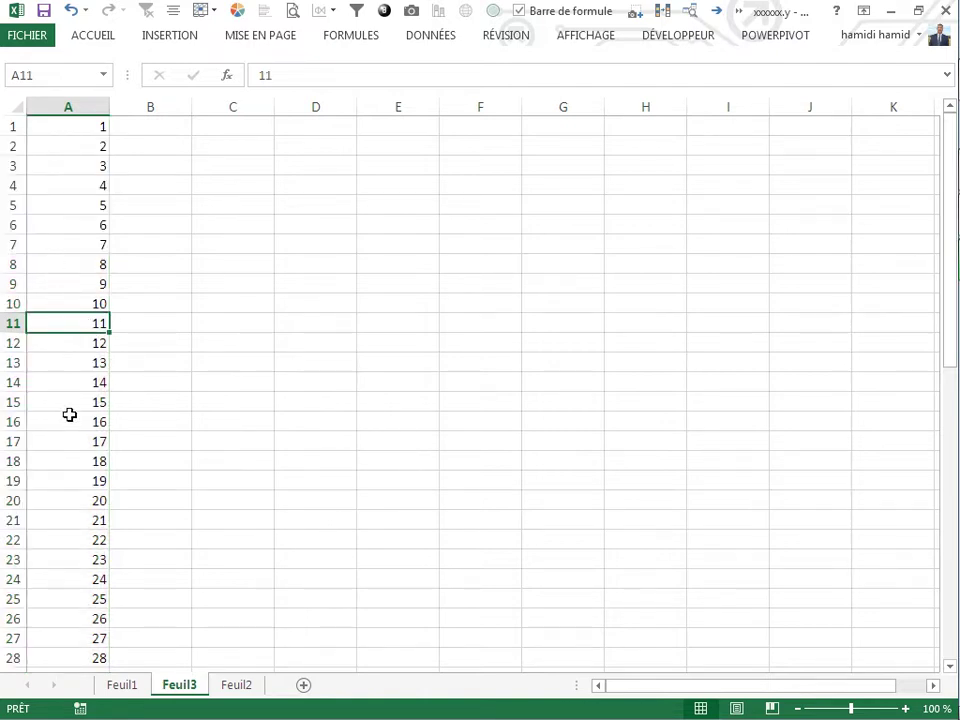
pyautogui.click(162, 377)
# Step: Enter =SECONDE(MAINTENANT()) in cell B1
pyautogui.click(159, 129)
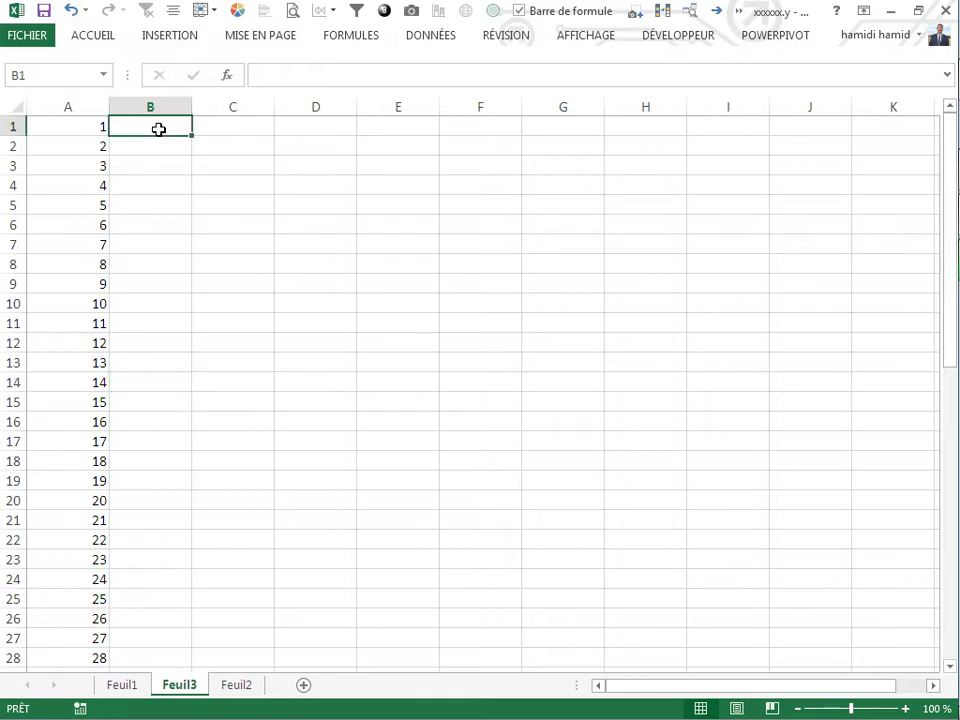
pyautogui.write('=se')
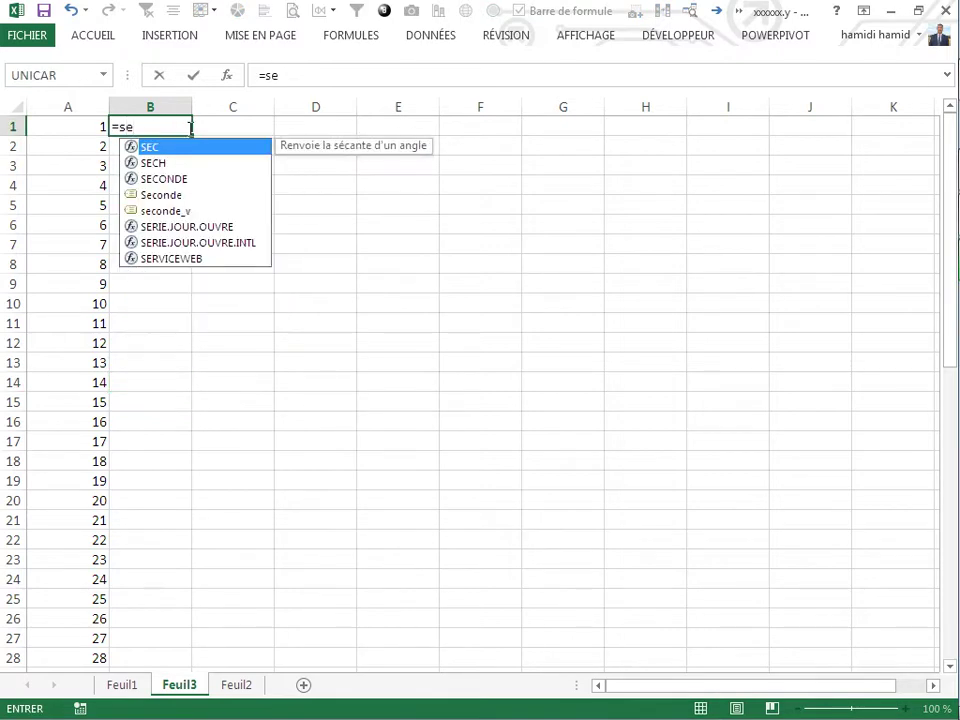
pyautogui.doubleClick(170, 180)
pyautogui.write('ma')
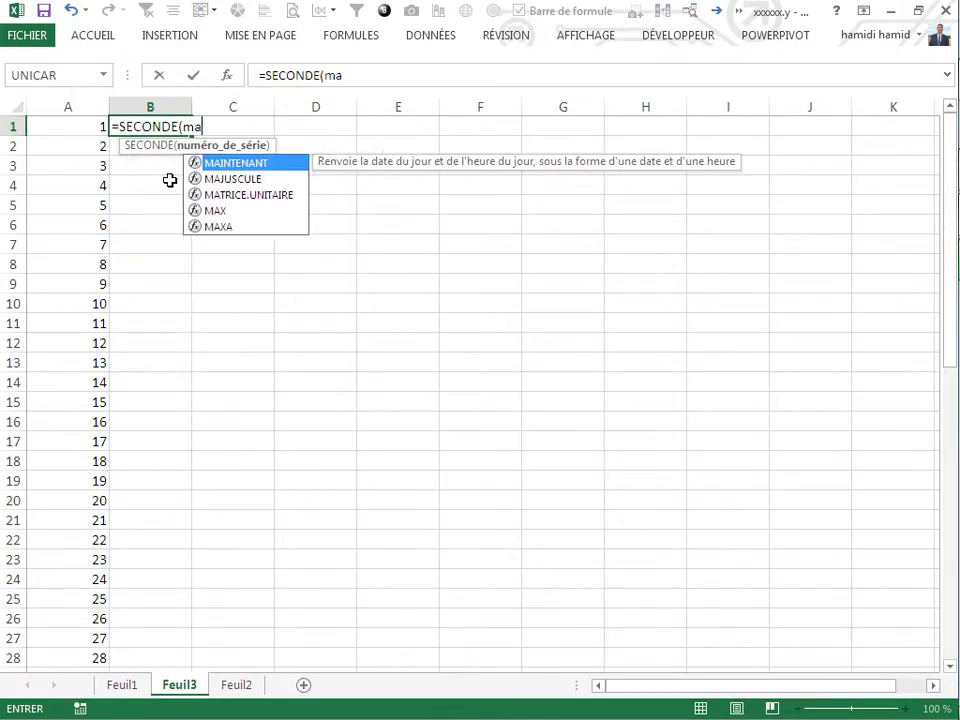
pyautogui.write('i')
pyautogui.doubleClick(230, 163)
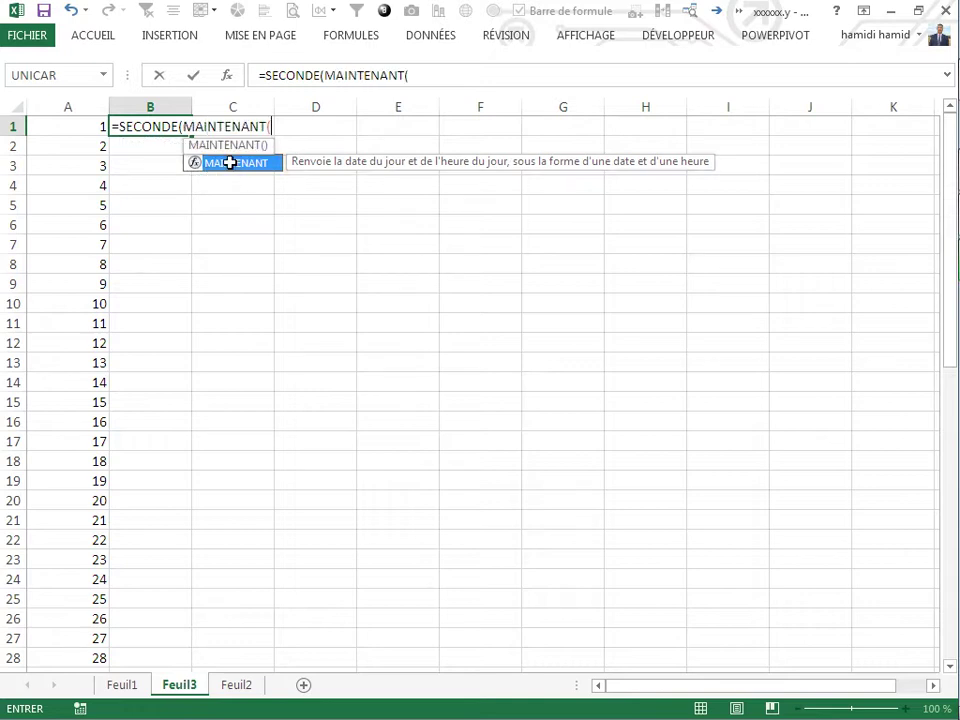
pyautogui.write('))')
pyautogui.click(279, 240)
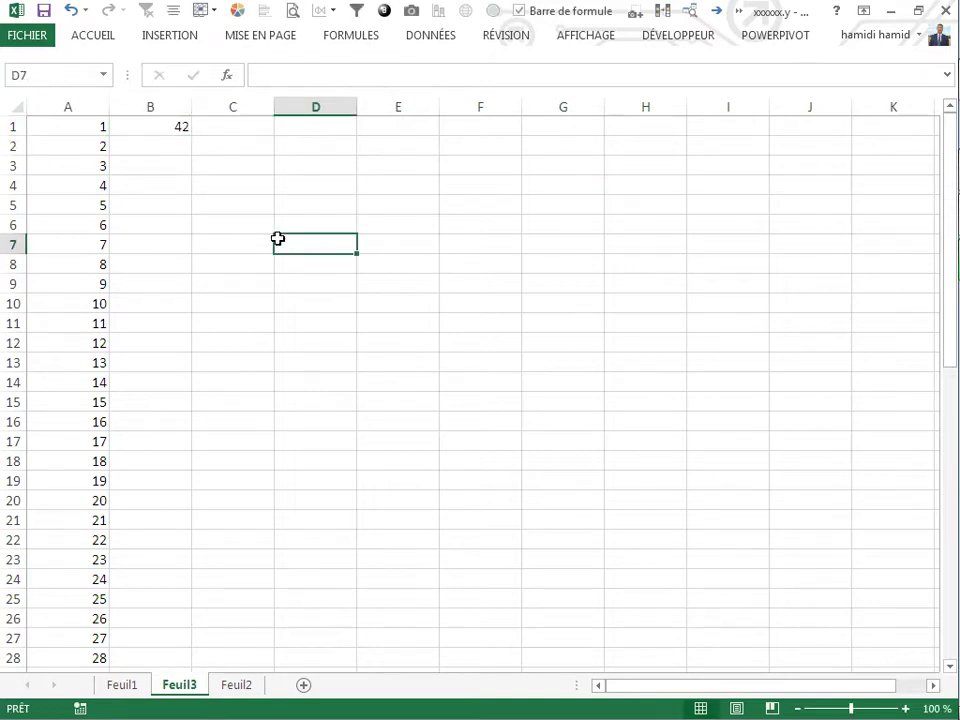
pyautogui.click(185, 127)
pyautogui.click(213, 128)
pyautogui.click(205, 209)
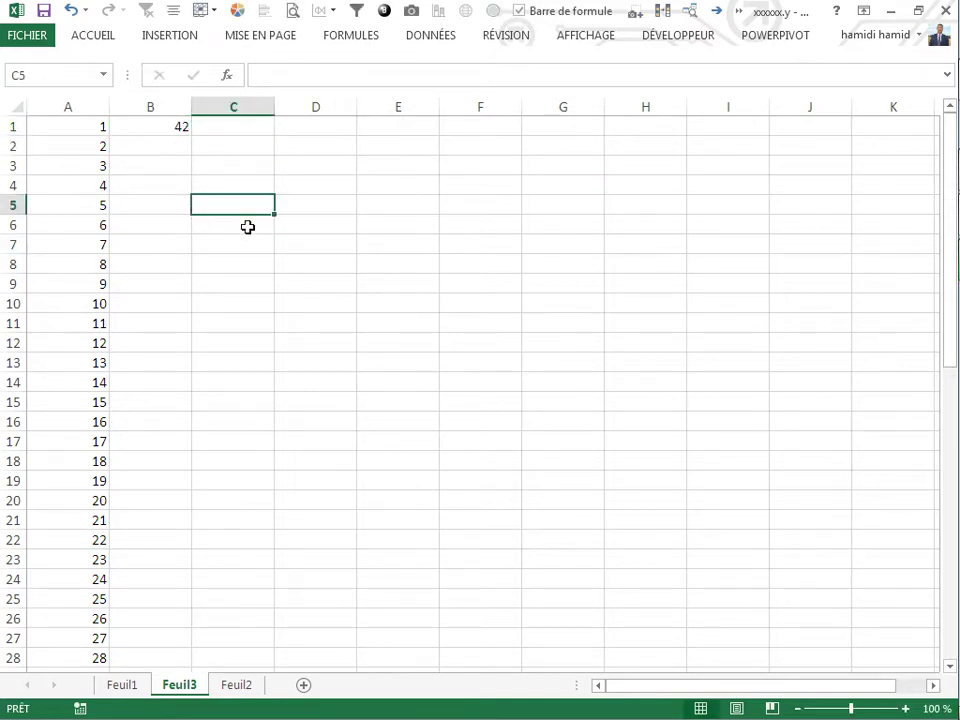
# Step: Fill the seconds formula down from B1 to B60
pyautogui.click(184, 127)
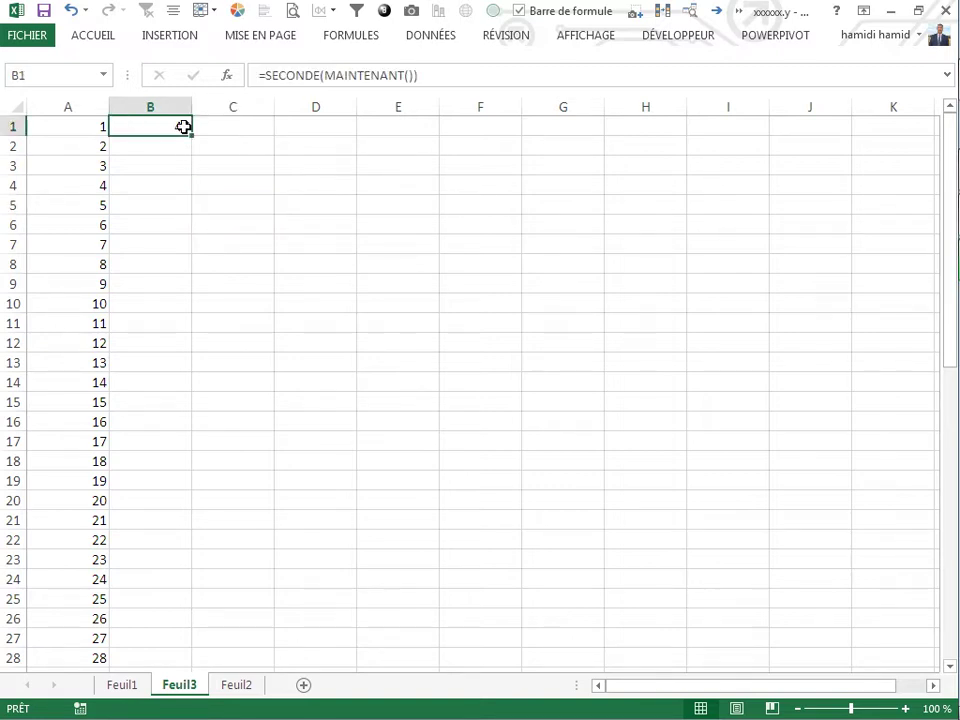
pyautogui.moveTo(190, 136); pyautogui.dragTo(216, 716)
pyautogui.moveTo(190, 654); pyautogui.dragTo(190, 655)
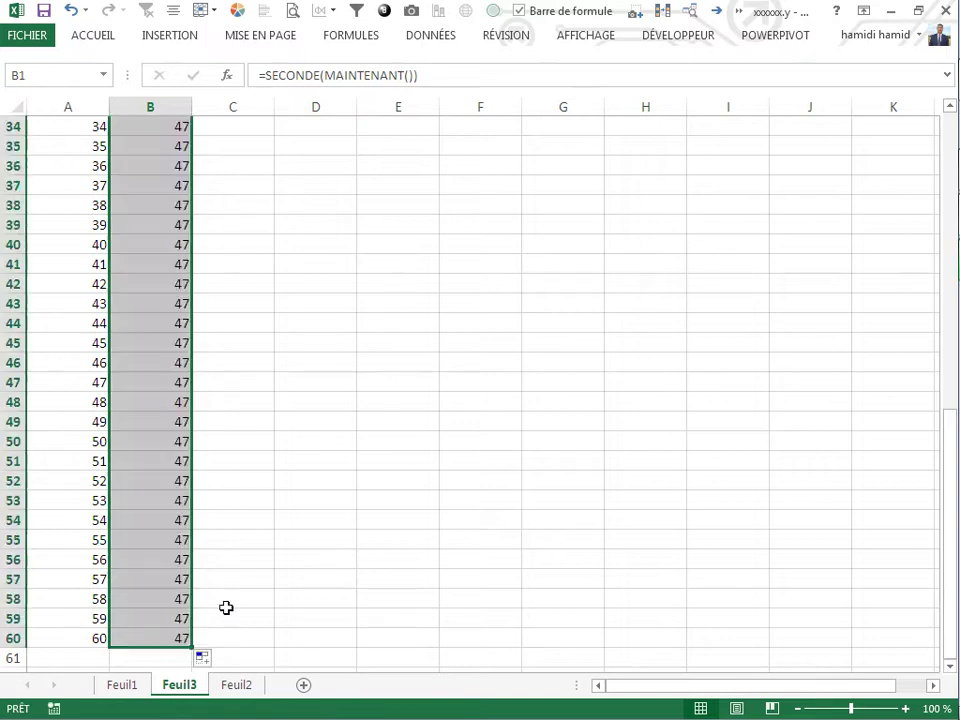
pyautogui.scroll(8, 279, 519)
pyautogui.scroll(3, 272, 521)
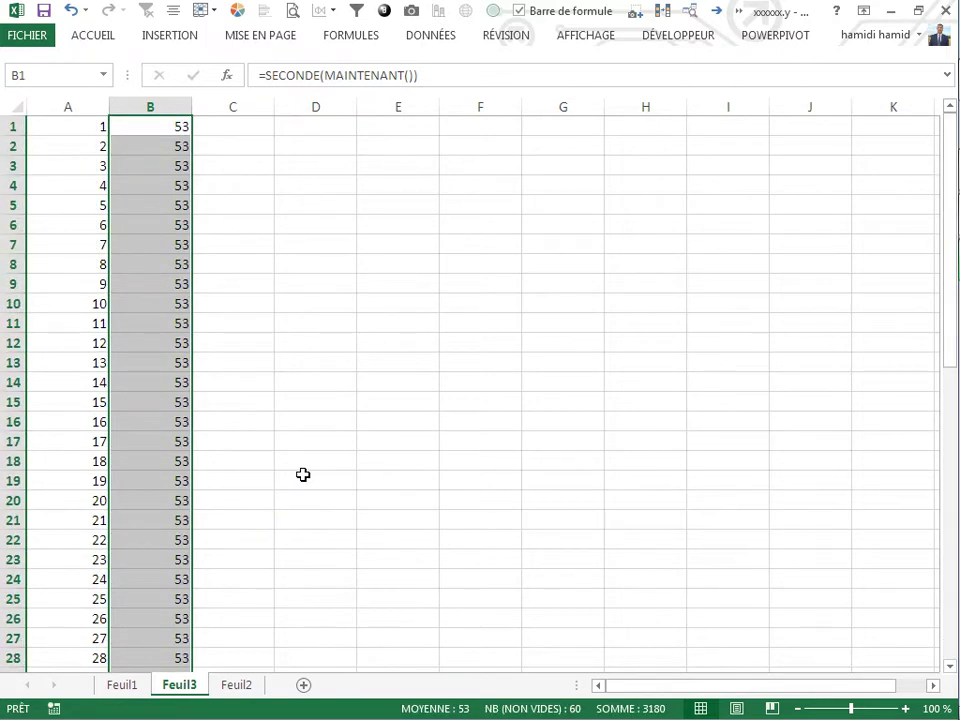
pyautogui.click(225, 131)
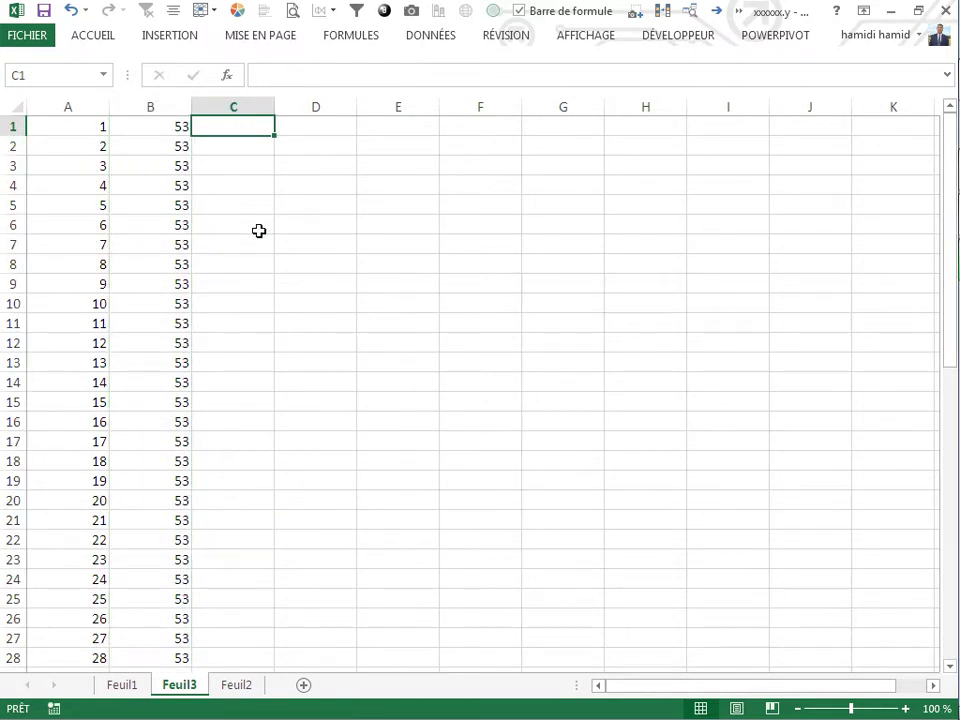
# Step: Enter =SI(B1=A1;B1;0) in cell C1
pyautogui.write('=si(')
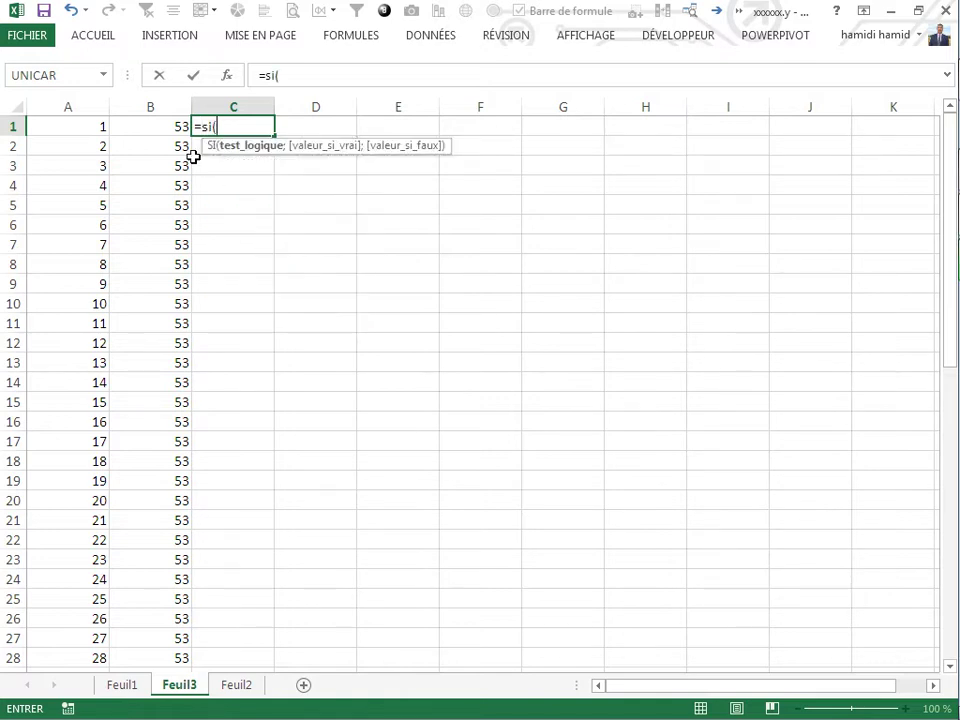
pyautogui.click(155, 131)
pyautogui.write('=')
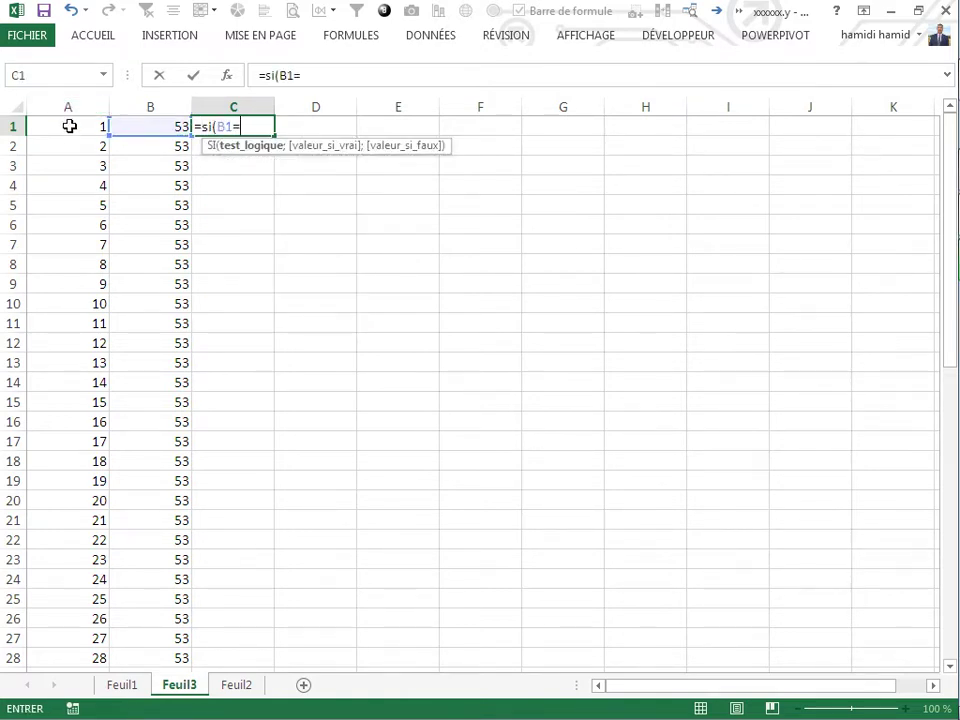
pyautogui.click(68, 129)
pyautogui.write(';')
pyautogui.click(137, 126)
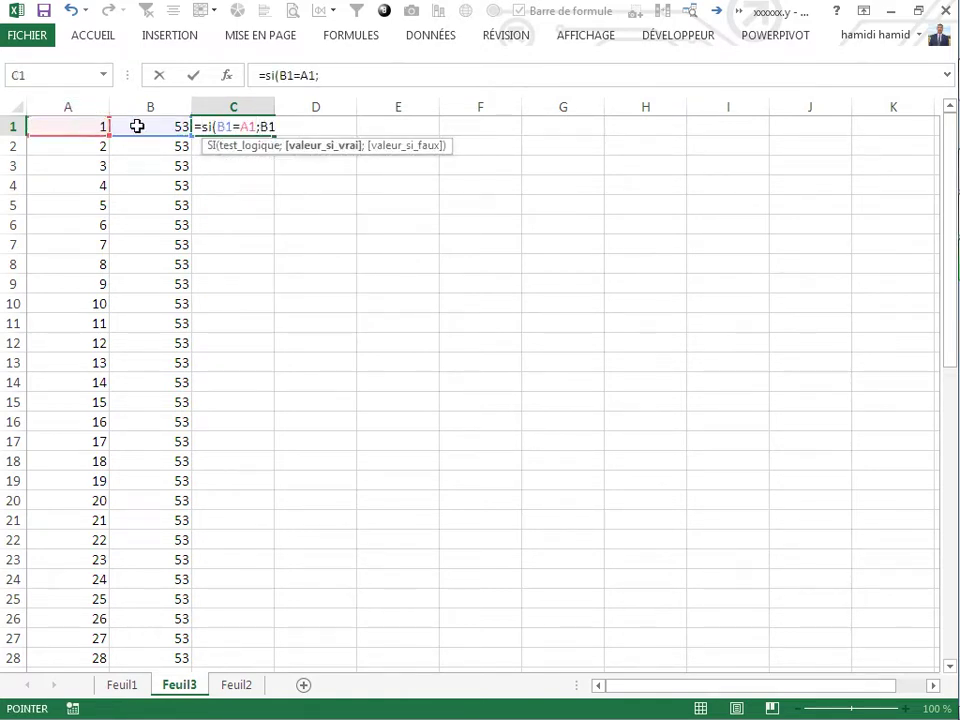
pyautogui.write(';0)')
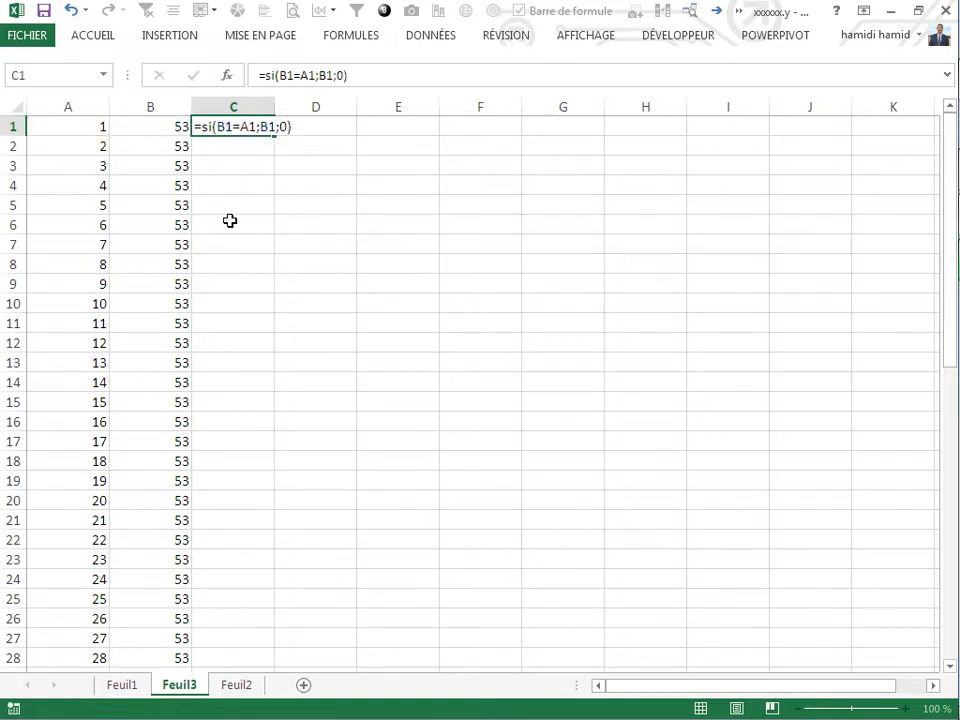
pyautogui.click(315, 264)
# Step: Copy the matching formula down column C, then go to Feuil1
pyautogui.click(270, 129)
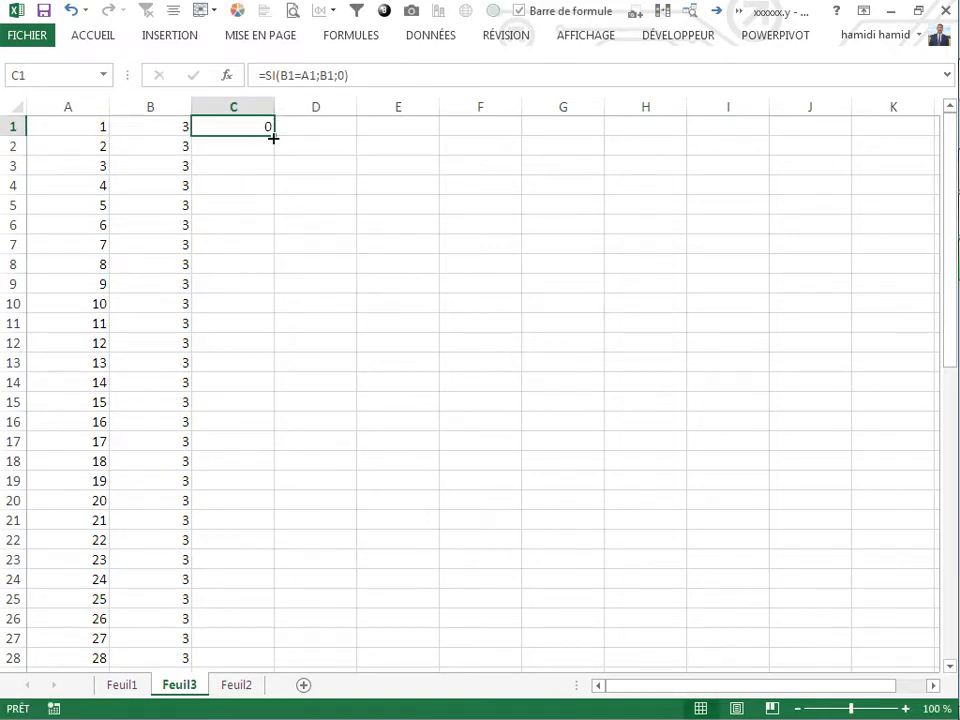
pyautogui.doubleClick(272, 130)
pyautogui.click(376, 367)
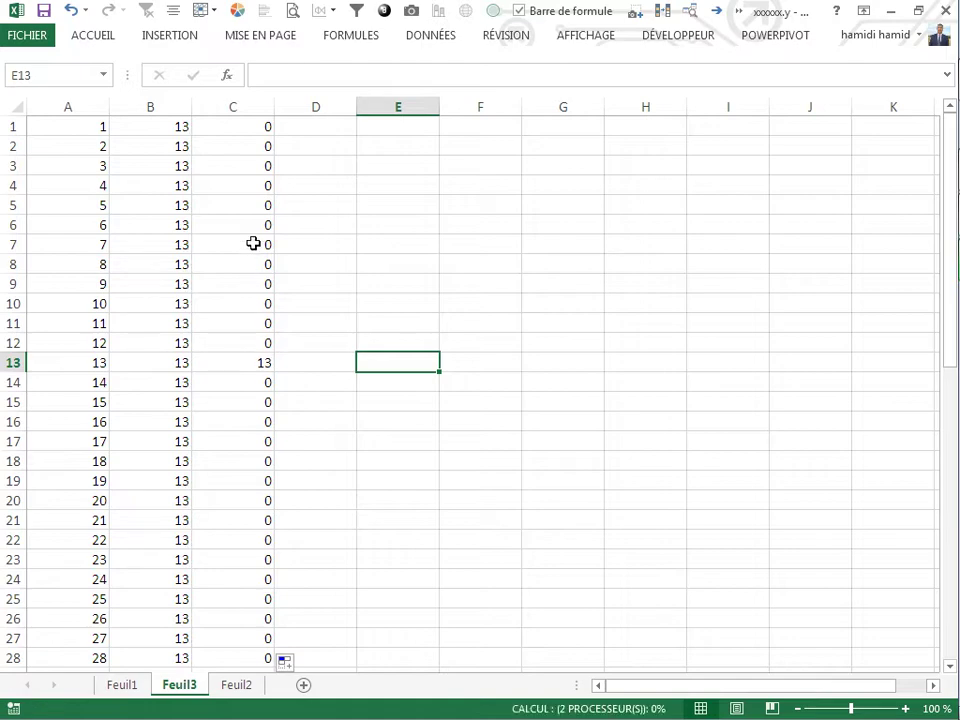
pyautogui.click(291, 497)
pyautogui.click(128, 684)
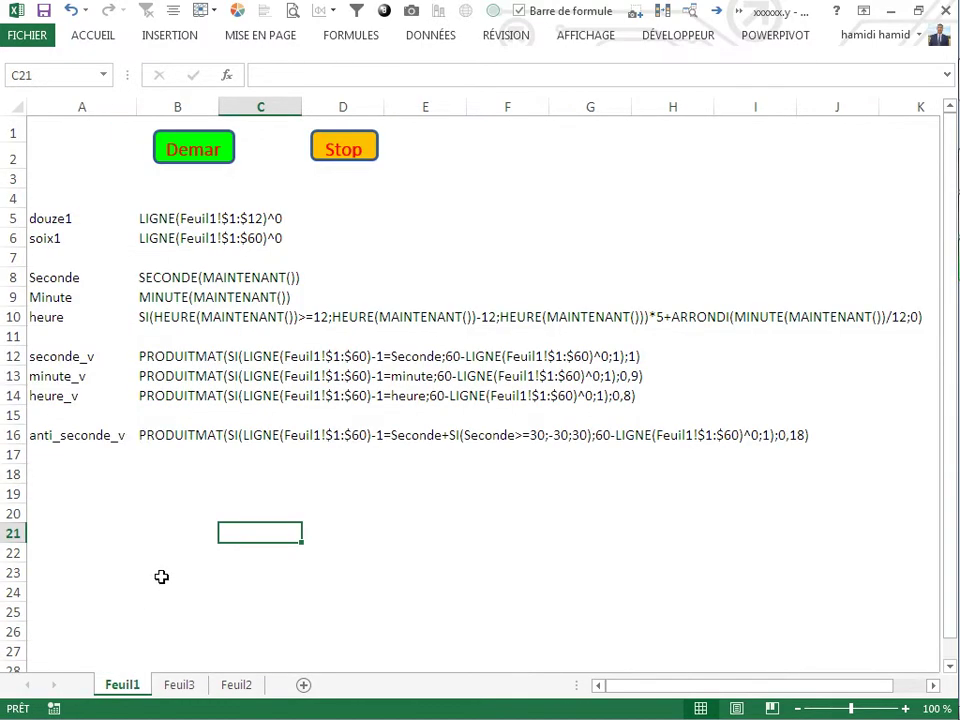
# Step: Review the Seconde, seconde_v, minute_v and heure_v definitions on Feuil1, then return to Feuil3
pyautogui.click(70, 358)
pyautogui.click(73, 278)
pyautogui.click(231, 280)
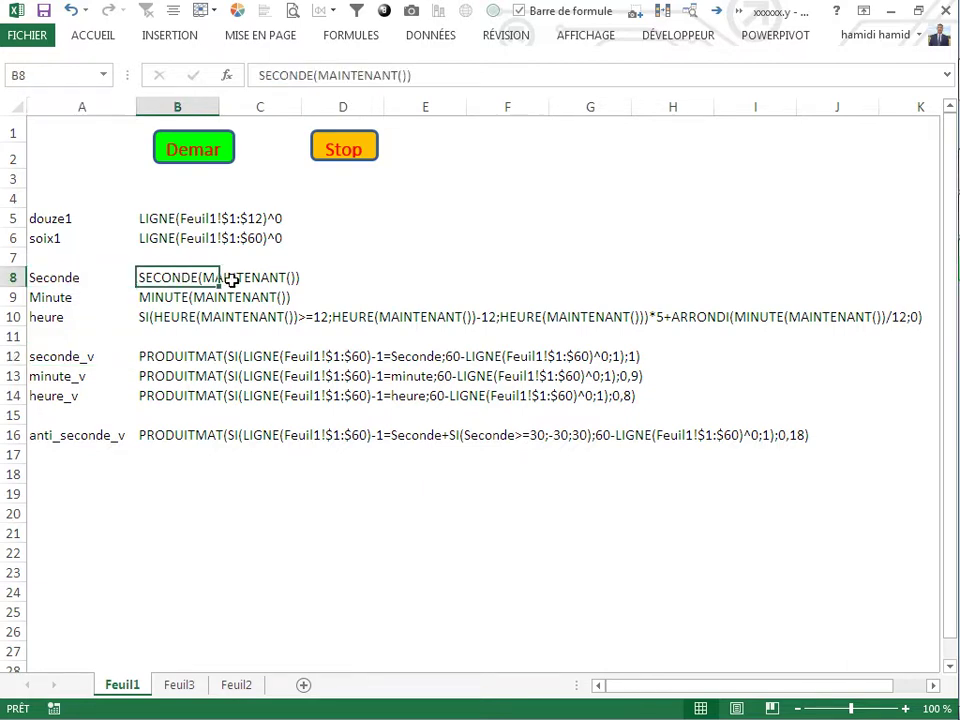
pyautogui.click(112, 358)
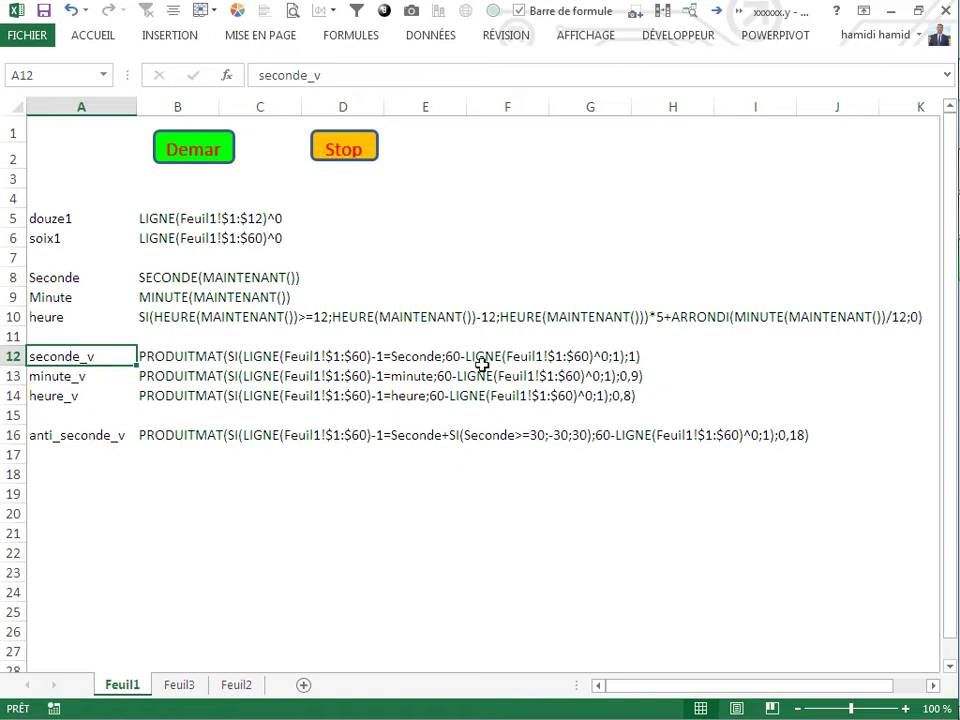
pyautogui.click(70, 378)
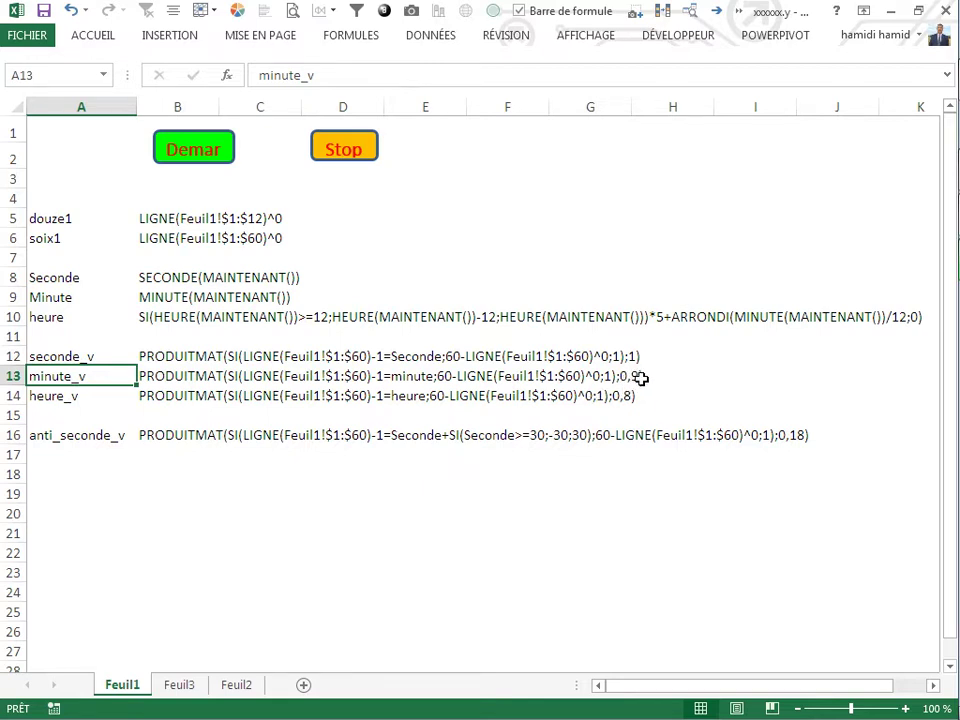
pyautogui.click(630, 384)
pyautogui.click(640, 382)
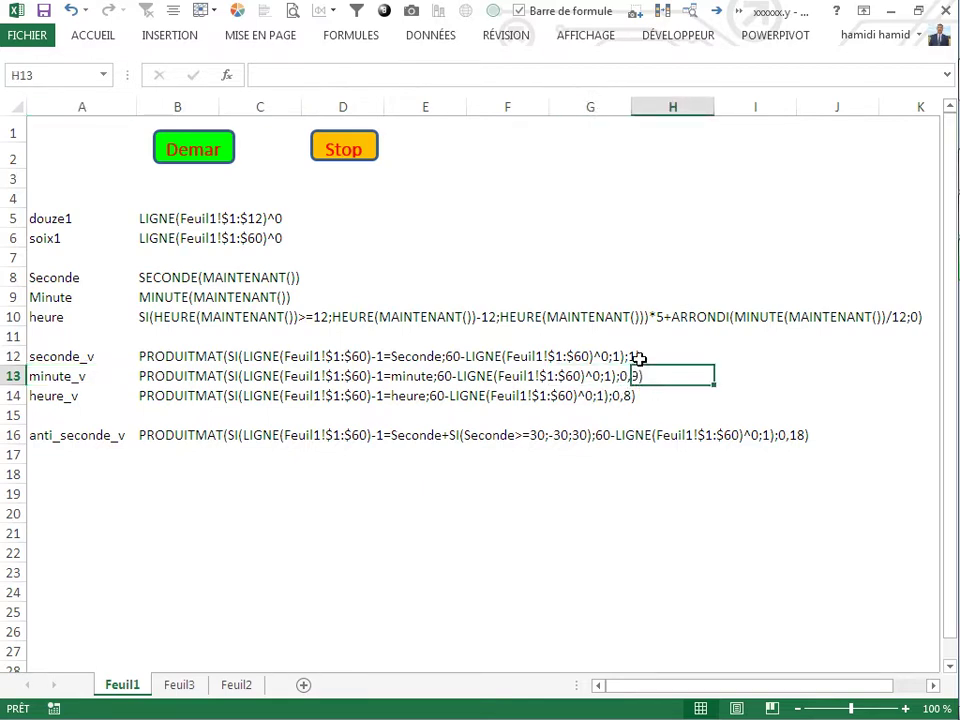
pyautogui.click(658, 357)
pyautogui.click(653, 380)
pyautogui.click(649, 395)
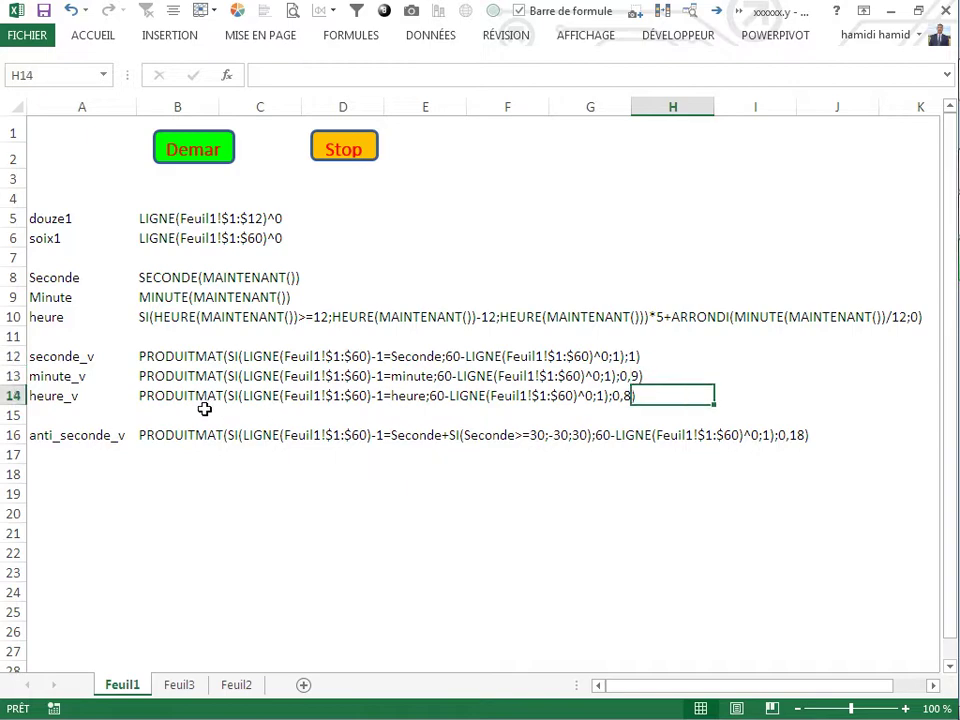
pyautogui.click(226, 686)
pyautogui.click(180, 685)
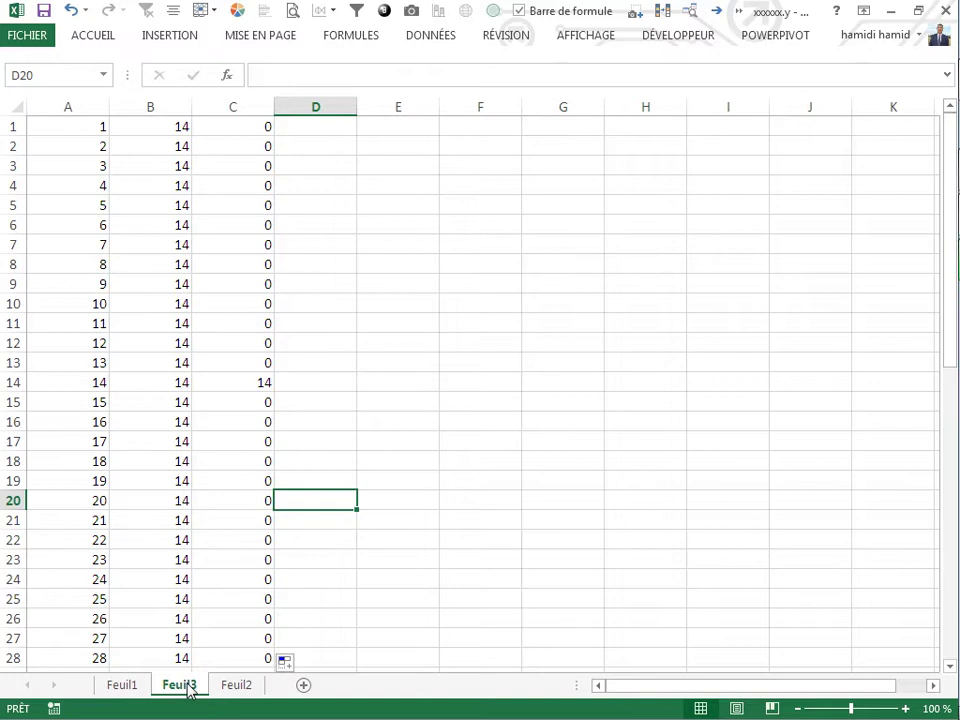
# Step: Delete the Feuil3 sheet
pyautogui.click(363, 465)
pyautogui.rightClick(180, 688)
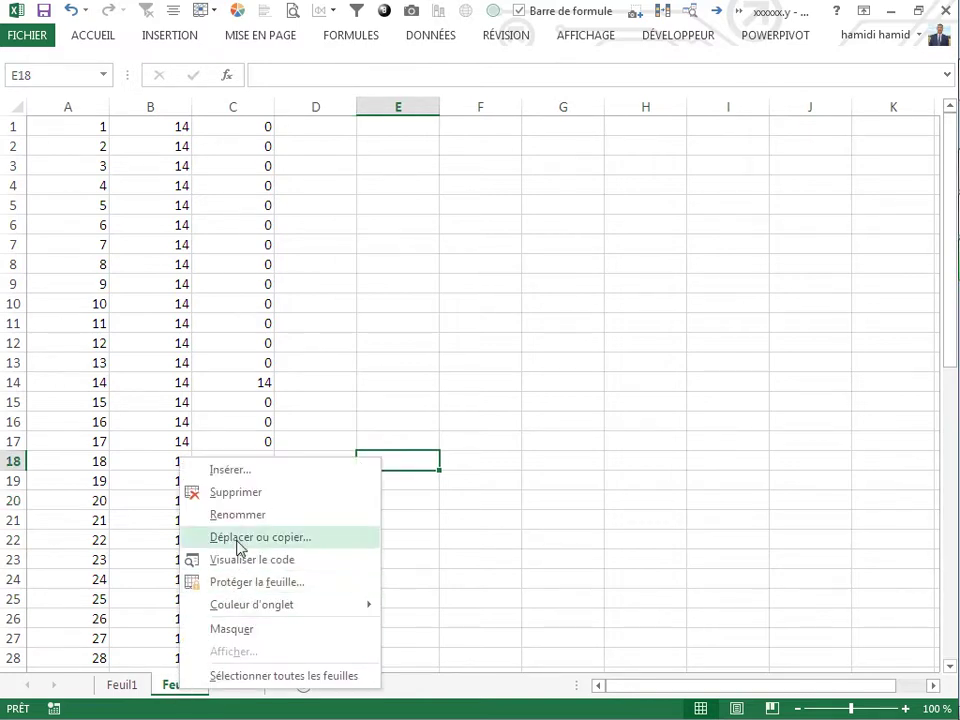
pyautogui.click(208, 494)
pyautogui.click(406, 418)
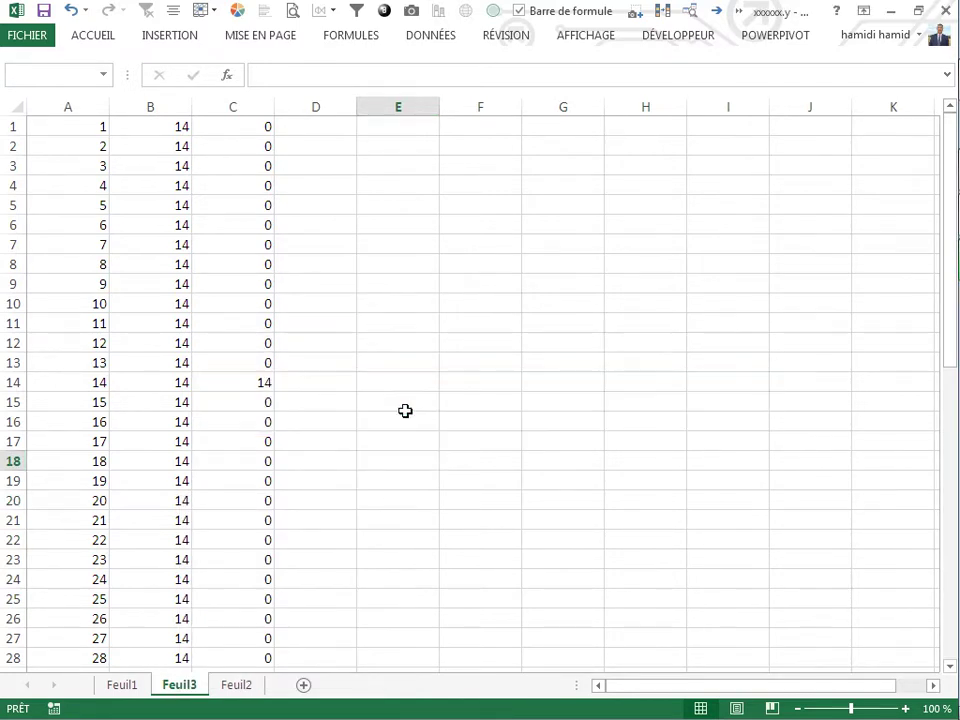
# Step: Insert an empty radar chart on Feuil2 and move it up and left
pyautogui.click(302, 514)
pyautogui.click(280, 370)
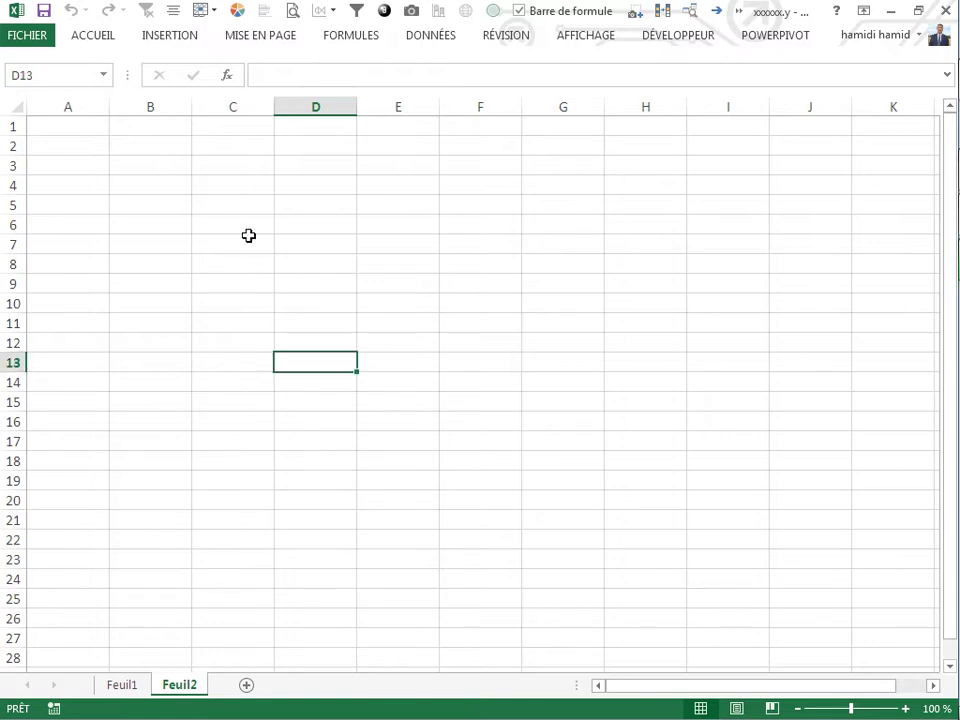
pyautogui.click(164, 40)
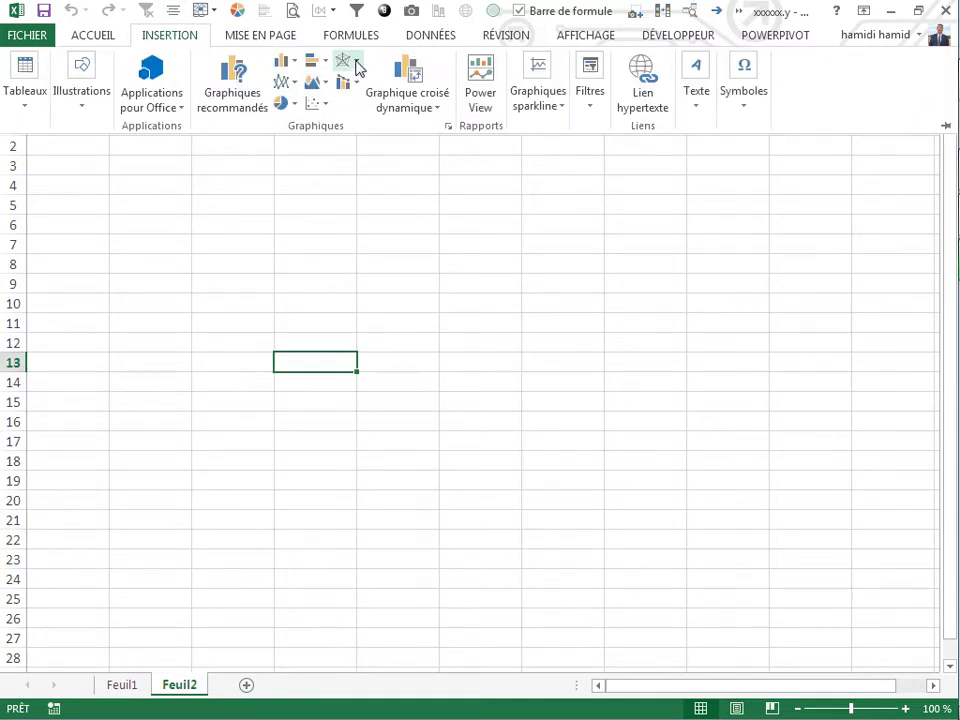
pyautogui.click(357, 62)
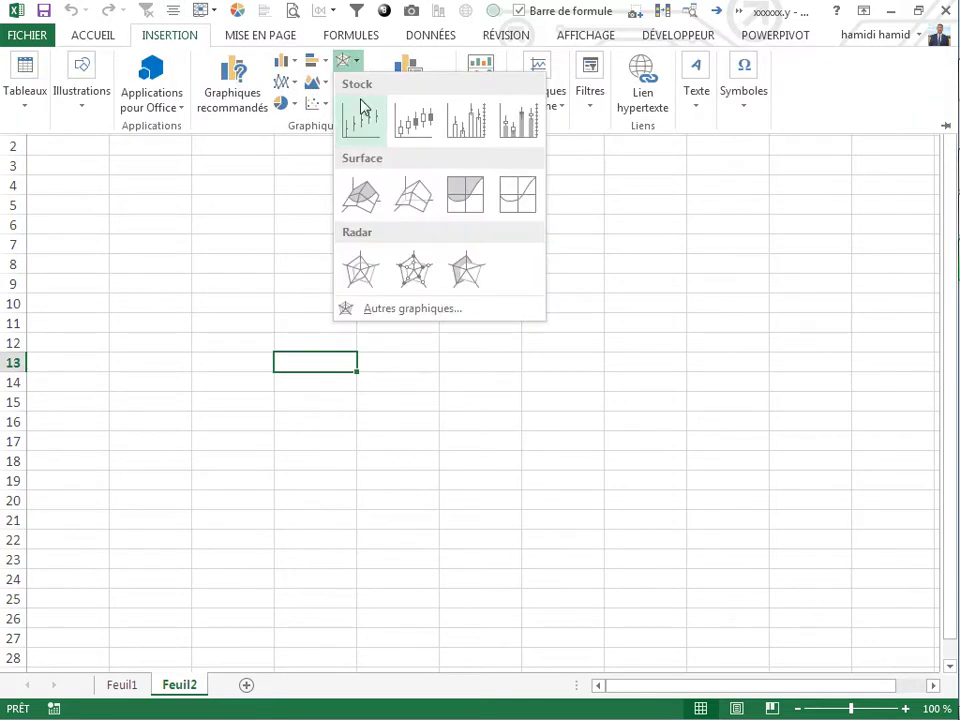
pyautogui.click(362, 266)
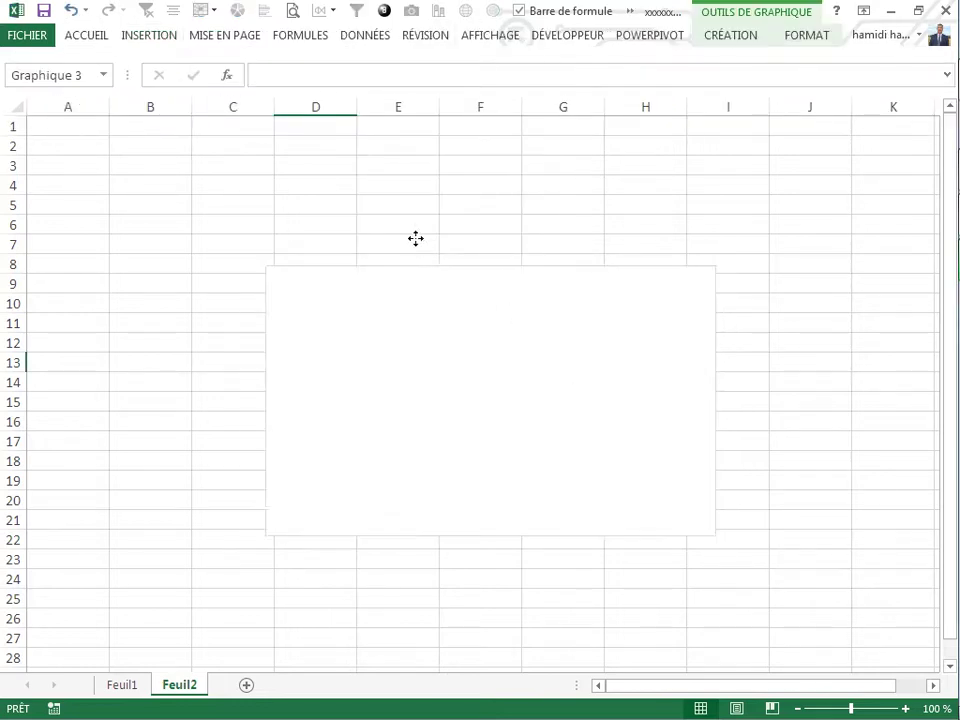
pyautogui.moveTo(416, 238); pyautogui.dragTo(369, 207)
pyautogui.click(340, 557)
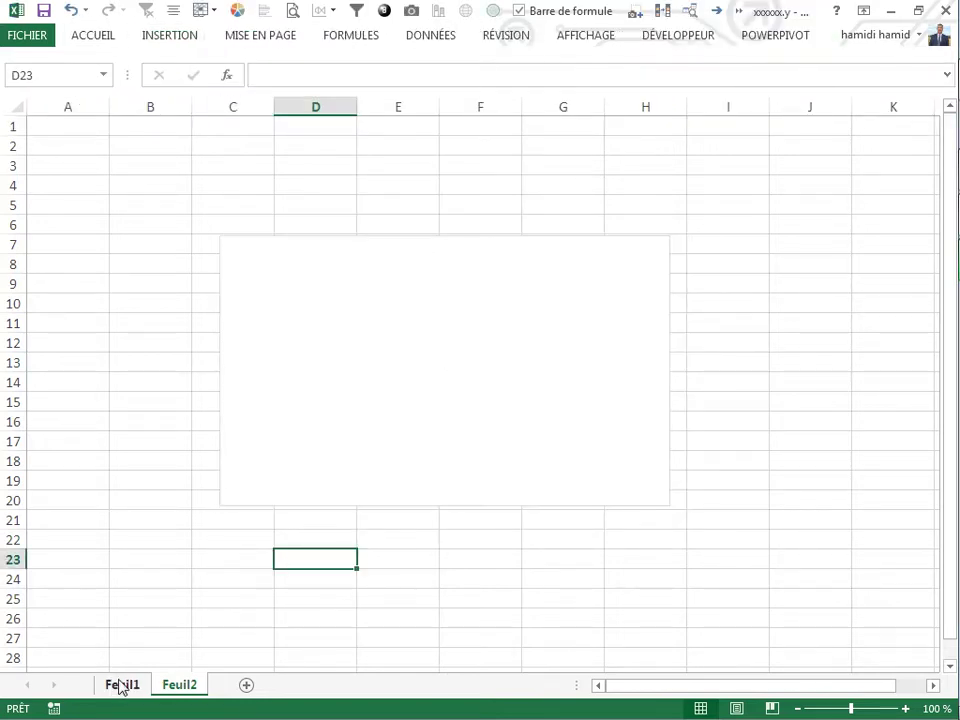
# Step: Check the seconde_v, minute_v and heure_v names on Feuil1, then select the Feuil2 chart
pyautogui.click(120, 685)
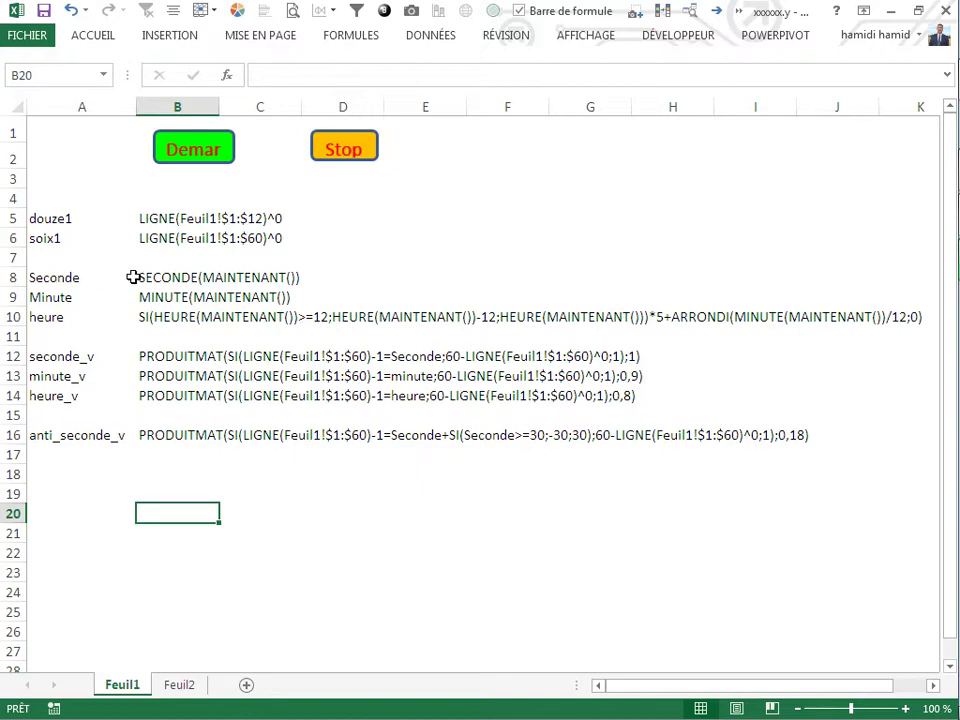
pyautogui.click(64, 358)
pyautogui.click(47, 378)
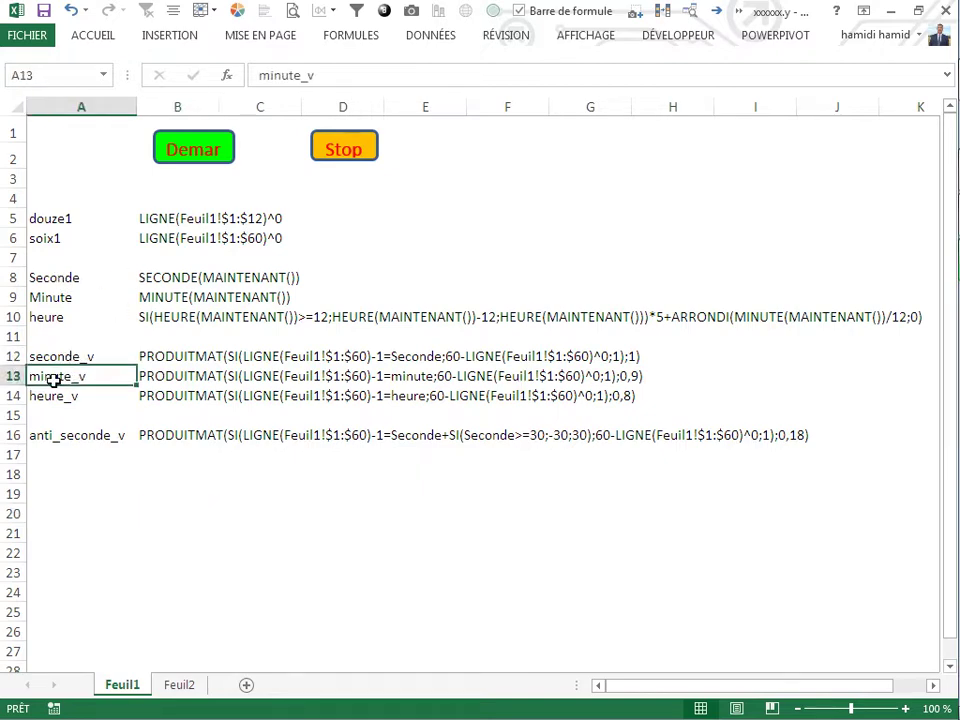
pyautogui.click(56, 398)
pyautogui.click(182, 690)
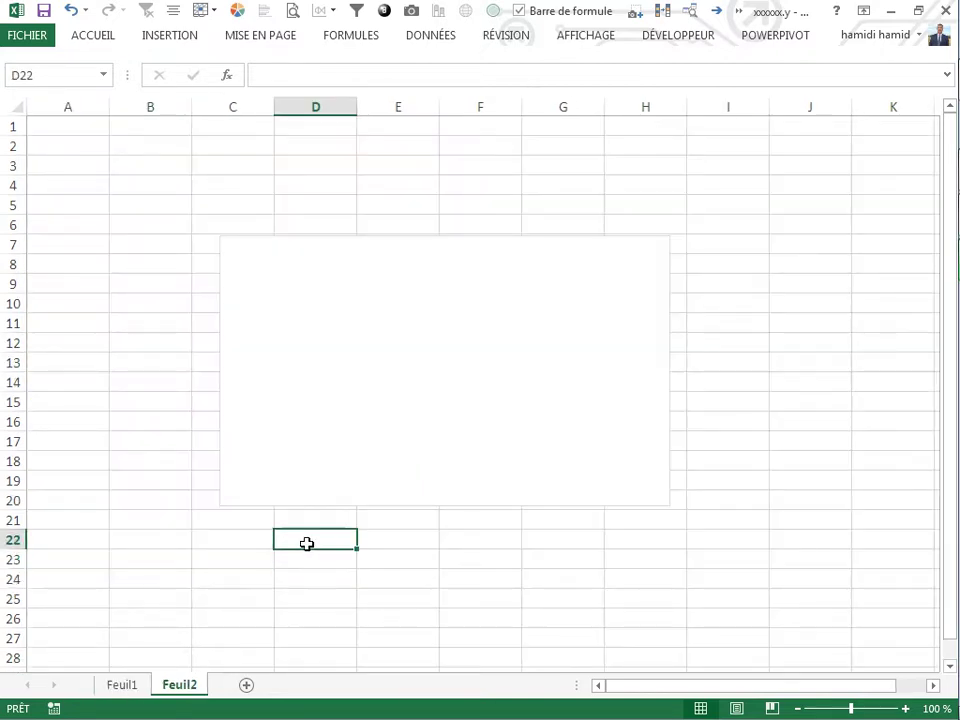
pyautogui.click(377, 343)
pyautogui.rightClick(380, 314)
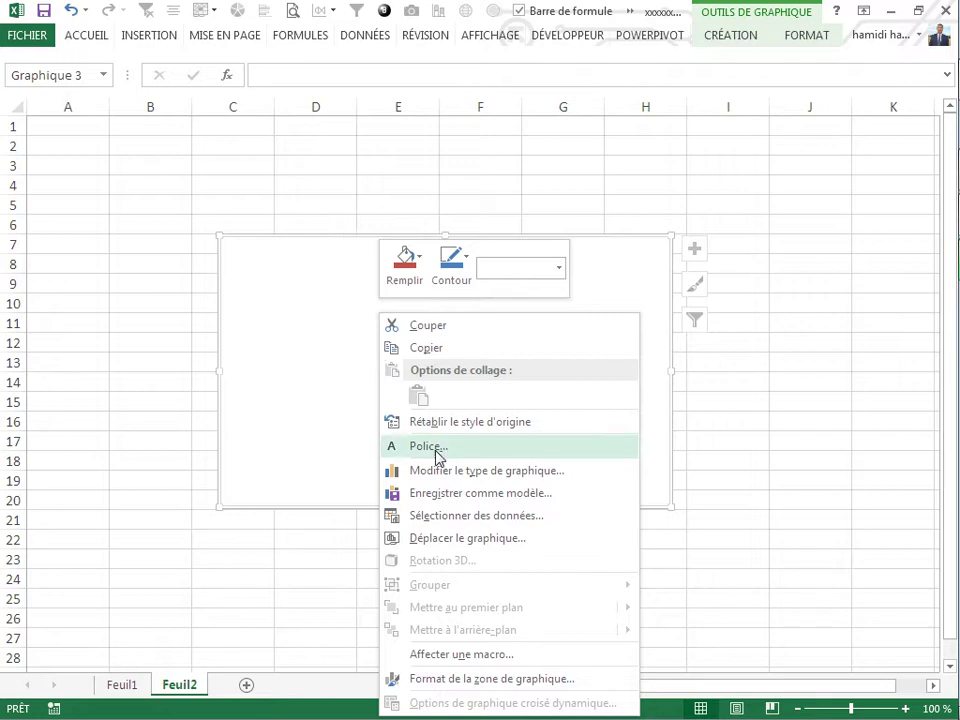
pyautogui.click(432, 516)
pyautogui.click(299, 542)
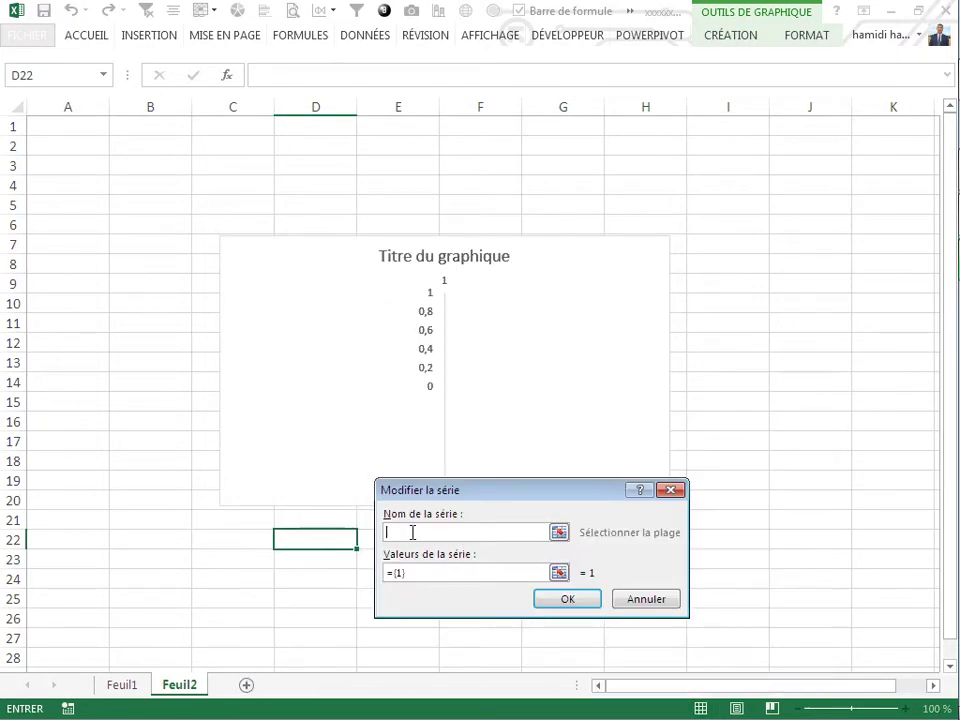
pyautogui.moveTo(424, 578); pyautogui.dragTo(250, 568)
pyautogui.press('BackSpace')
pyautogui.click(96, 565)
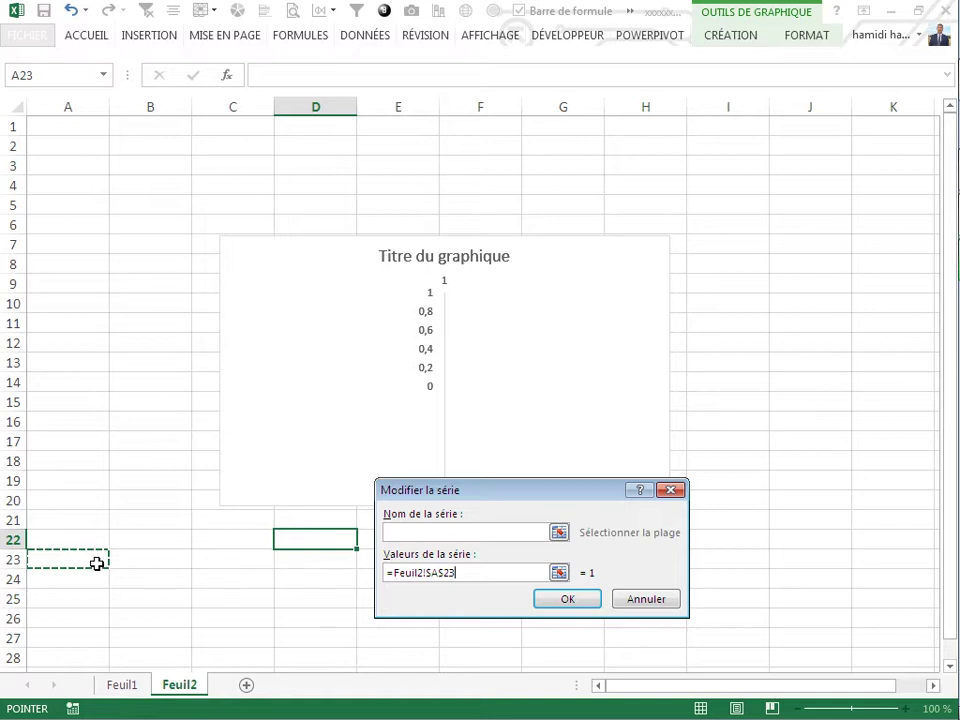
pyautogui.press('BackSpace')
pyautogui.write('seconde')
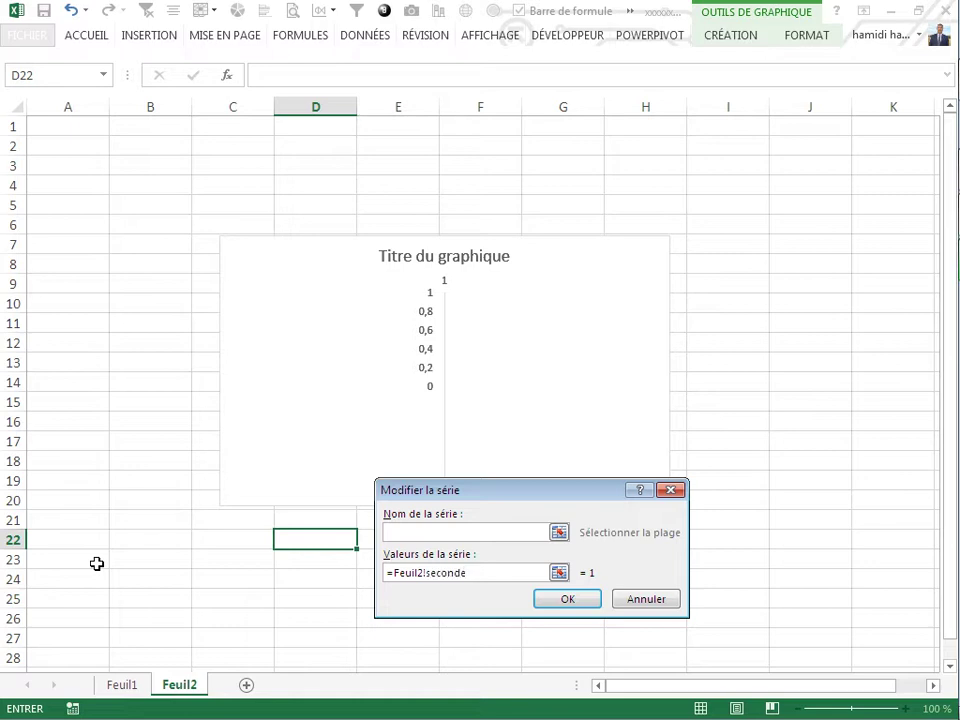
pyautogui.write('_v')
pyautogui.click(424, 536)
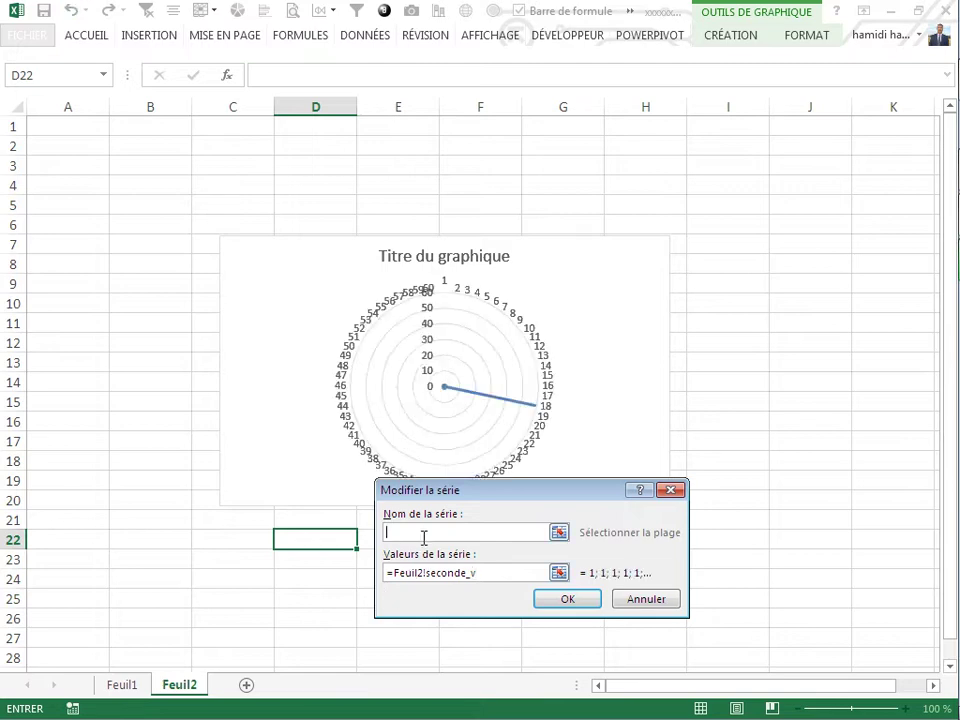
pyautogui.moveTo(458, 510); pyautogui.dragTo(454, 510)
pyautogui.write('seconde_v')
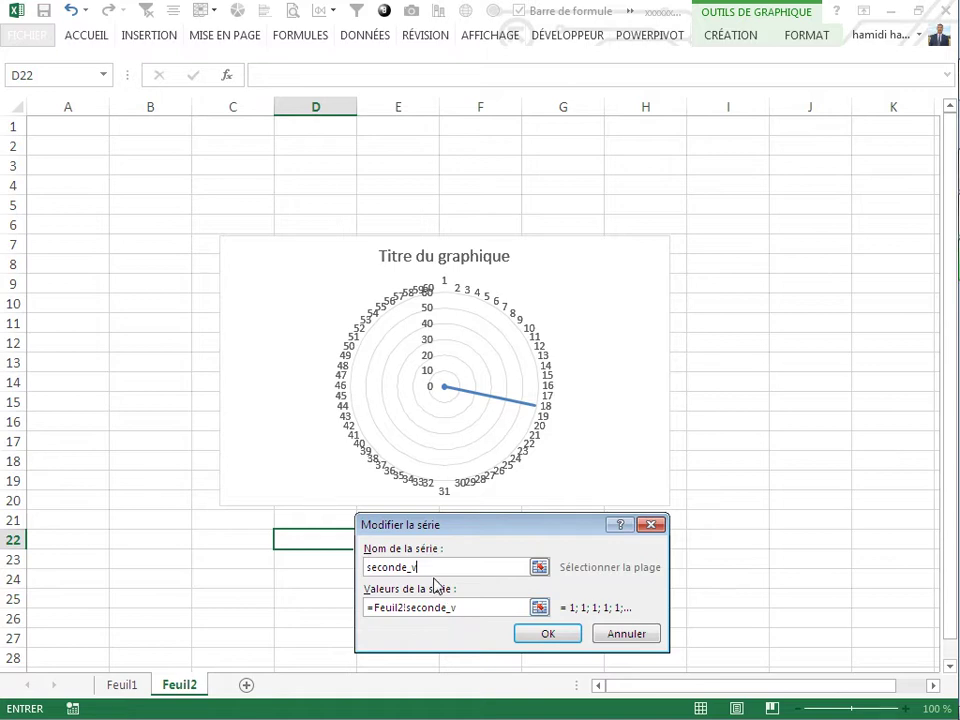
pyautogui.click(529, 638)
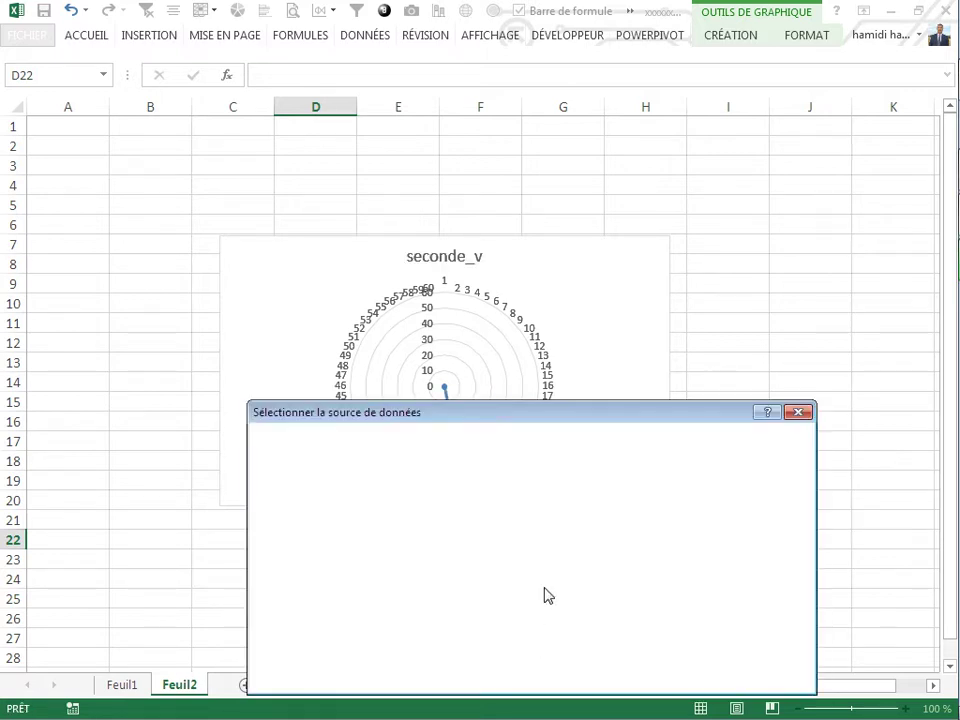
pyautogui.click(798, 412)
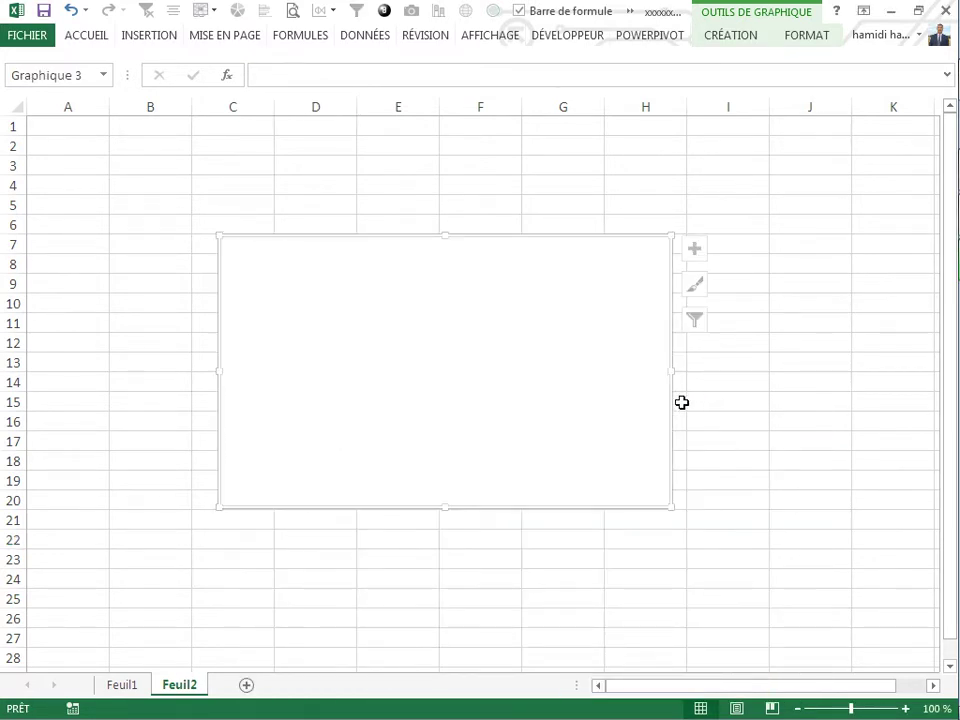
# Step: Reposition the blank radar chart over rows 7–20
pyautogui.click(468, 578)
pyautogui.click(447, 440)
pyautogui.moveTo(435, 487); pyautogui.dragTo(487, 520)
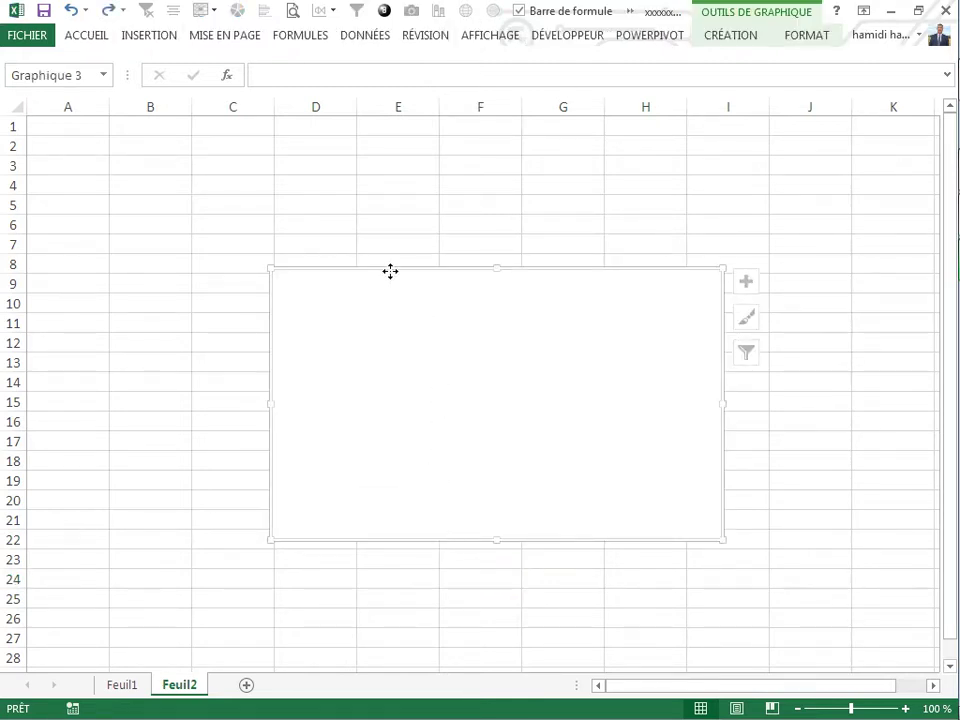
pyautogui.moveTo(390, 272); pyautogui.dragTo(319, 231)
pyautogui.click(400, 558)
# Step: Add a chart series =Feuil2!seconde_v named second_v through Select Data
pyautogui.rightClick(364, 333)
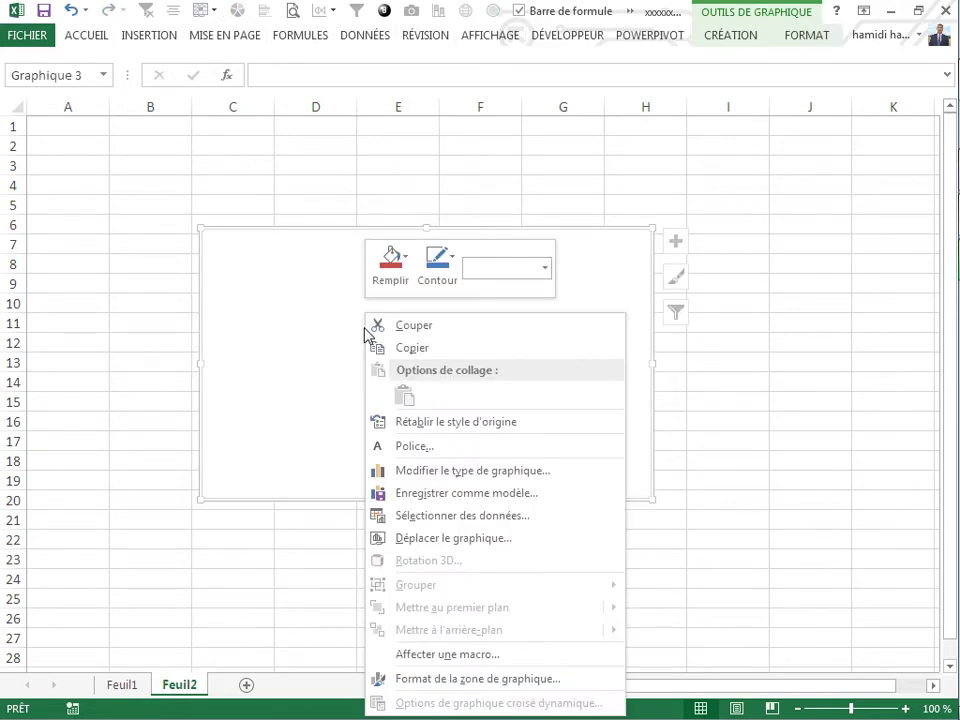
pyautogui.click(386, 516)
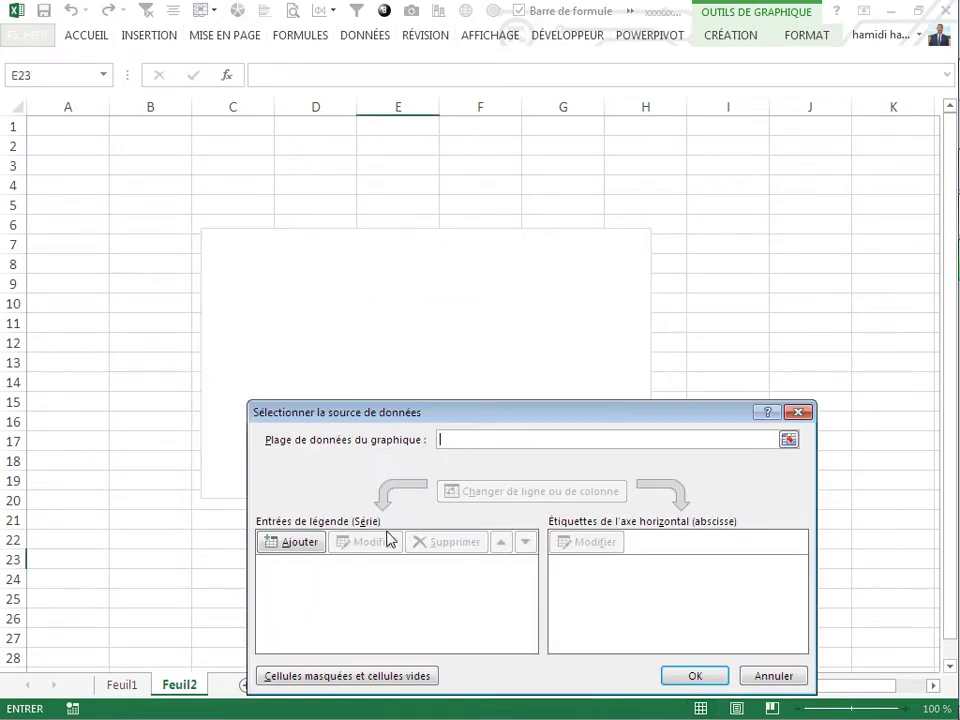
pyautogui.click(293, 542)
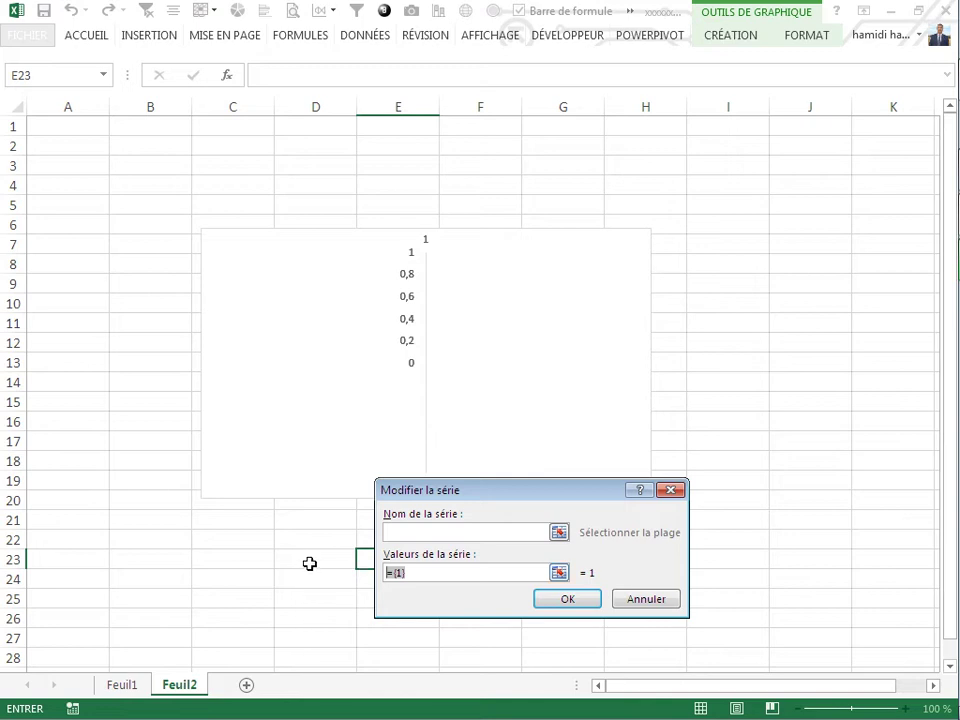
pyautogui.press('Delete')
pyautogui.click(137, 563)
pyautogui.press('BackSpace')
pyautogui.press('BackSpace')
pyautogui.press('BackSpace')
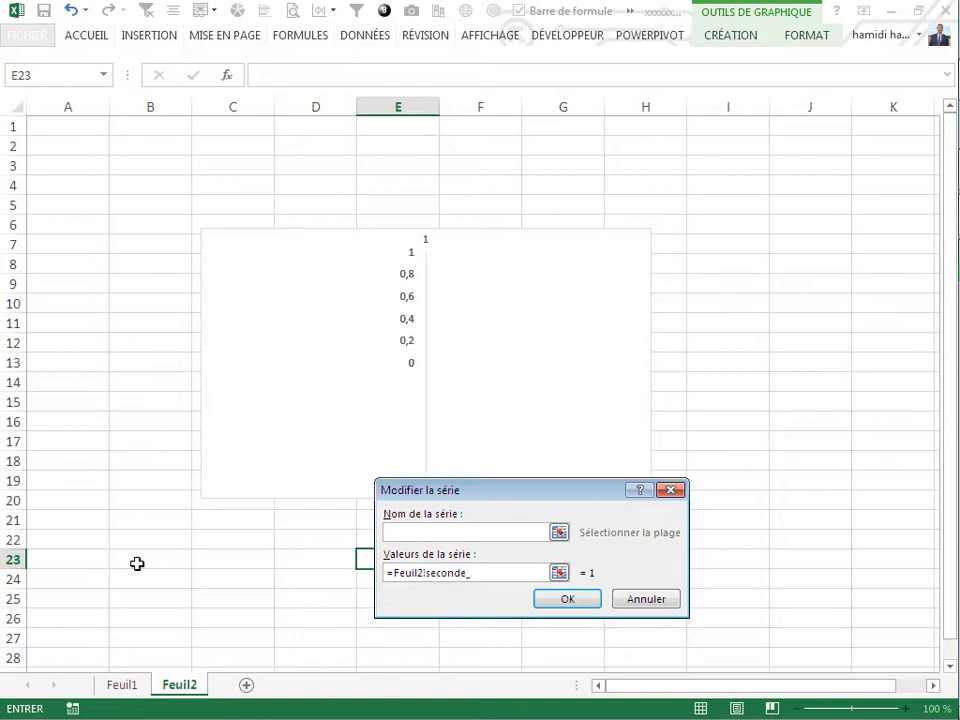
pyautogui.click(411, 531)
pyautogui.write('second_v')
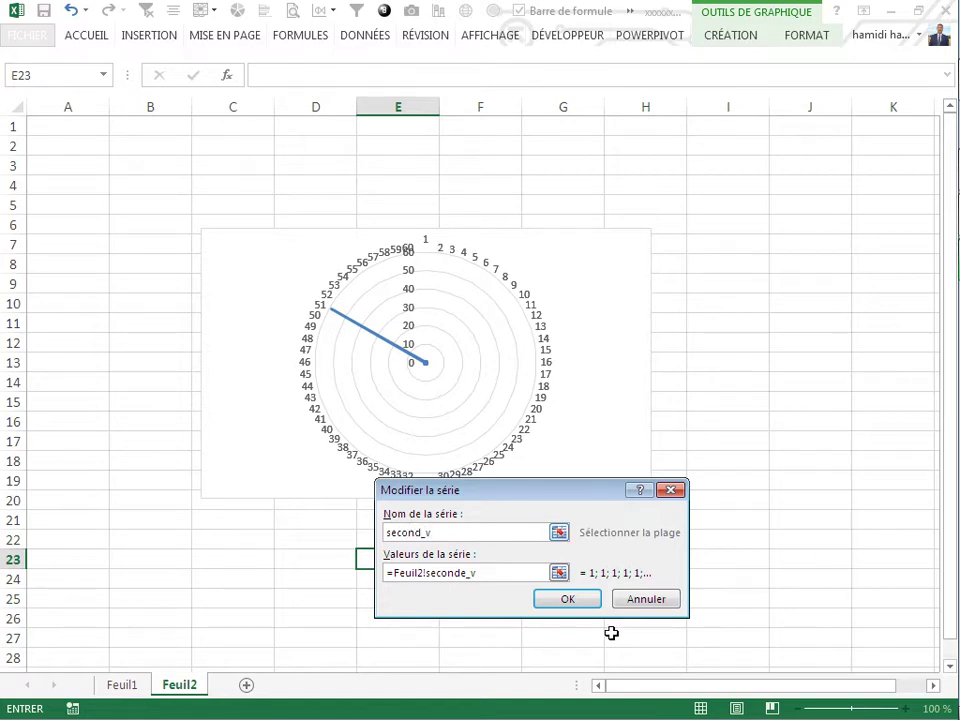
pyautogui.click(567, 600)
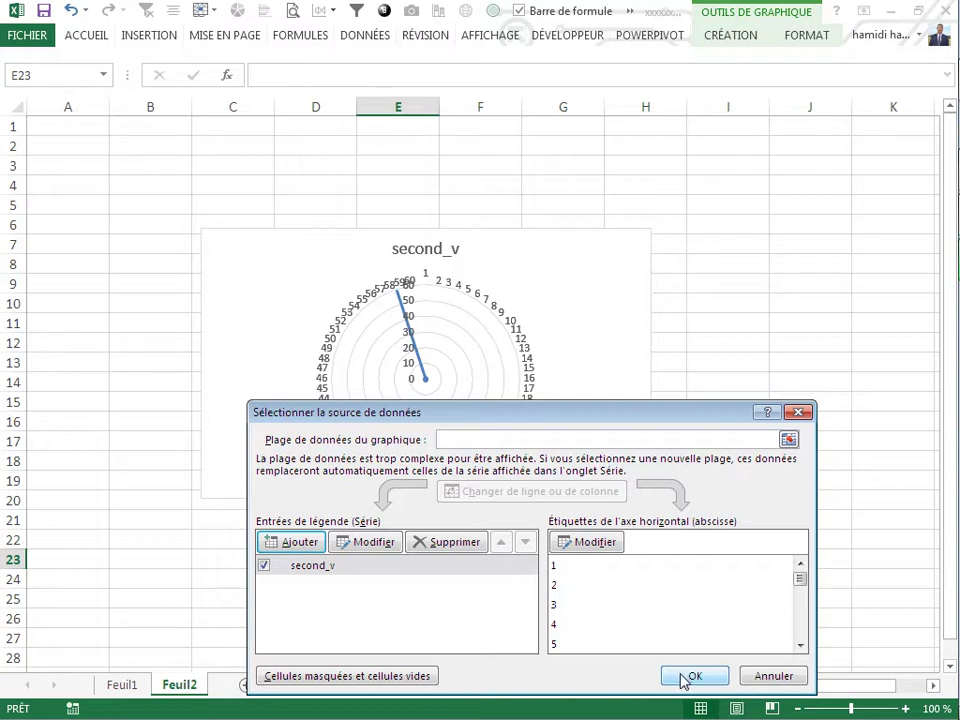
pyautogui.click(683, 678)
# Step: Delete the 1–60 dial labels, the 0–60 value axis labels and the chart title
pyautogui.click(640, 540)
pyautogui.click(519, 335)
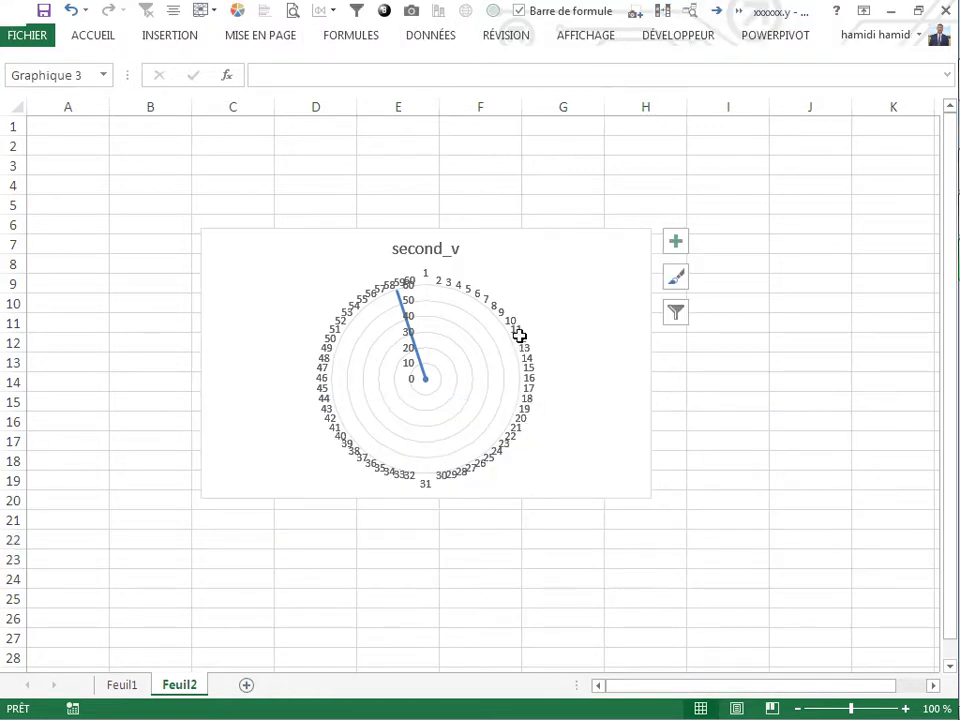
pyautogui.press('Delete')
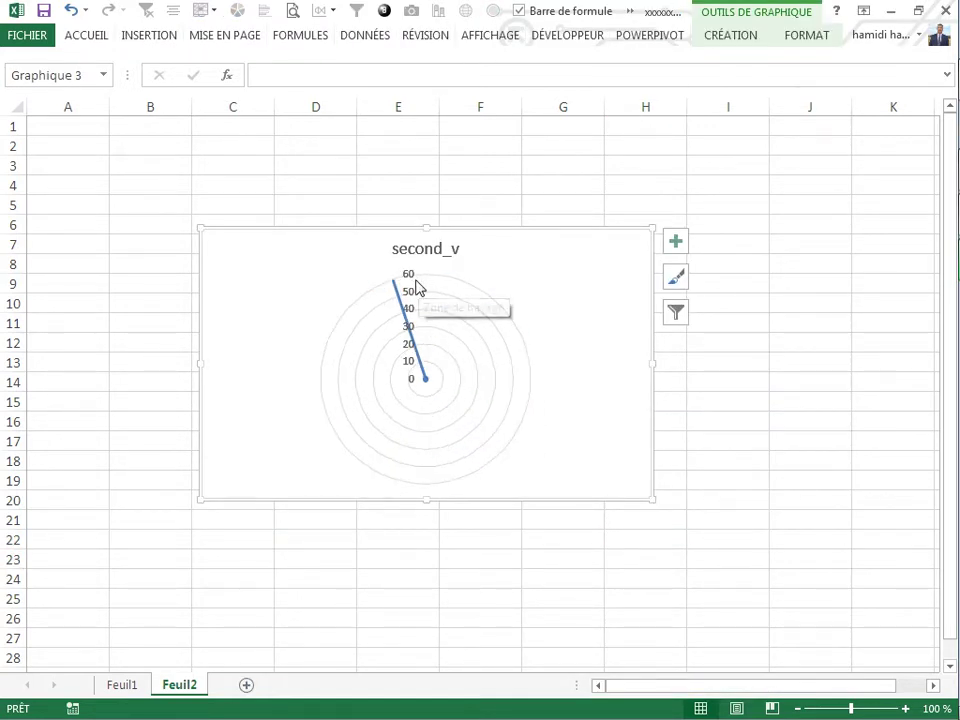
pyautogui.click(413, 280)
pyautogui.press('Delete')
pyautogui.click(428, 256)
pyautogui.press('Delete')
pyautogui.click(436, 540)
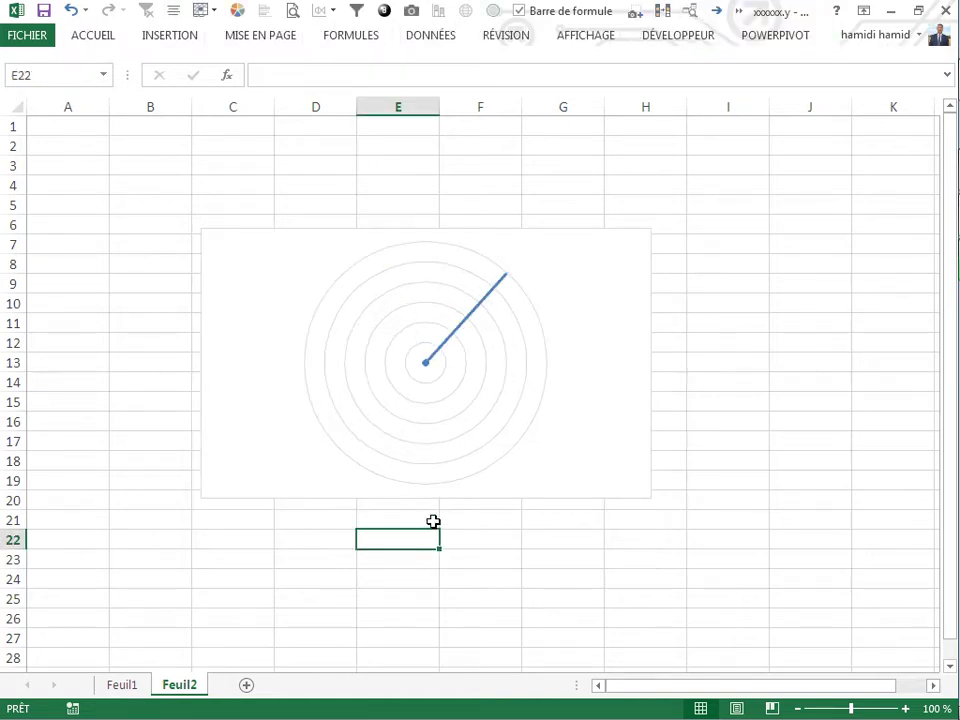
pyautogui.click(455, 558)
# Step: Open the chart's data source settings and add a new series, clearing its placeholder values
pyautogui.click(452, 401)
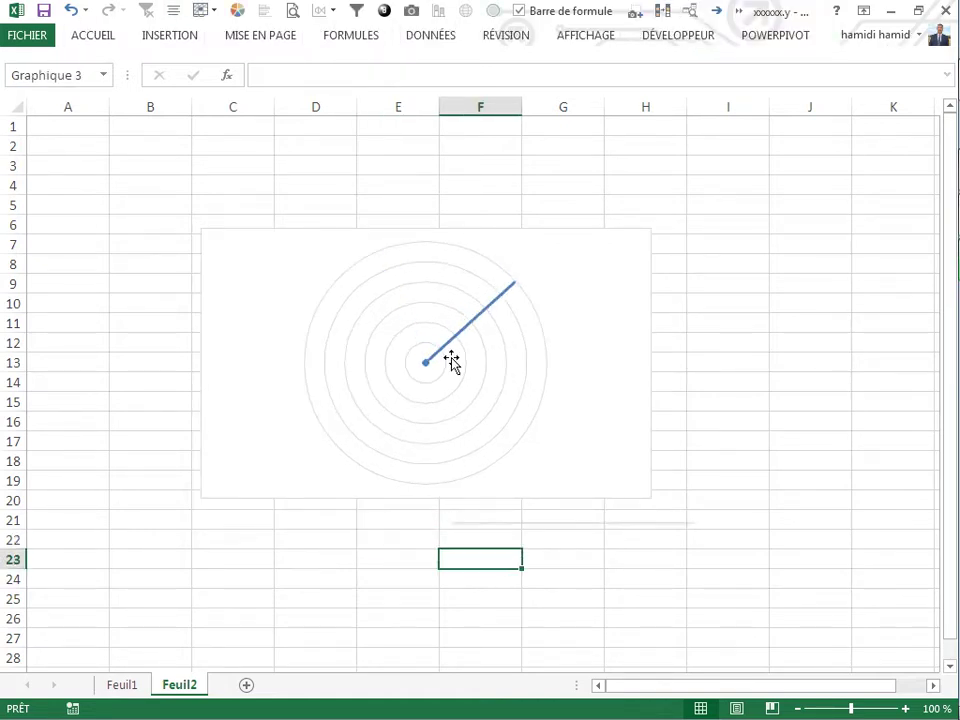
pyautogui.rightClick(452, 362)
pyautogui.click(508, 464)
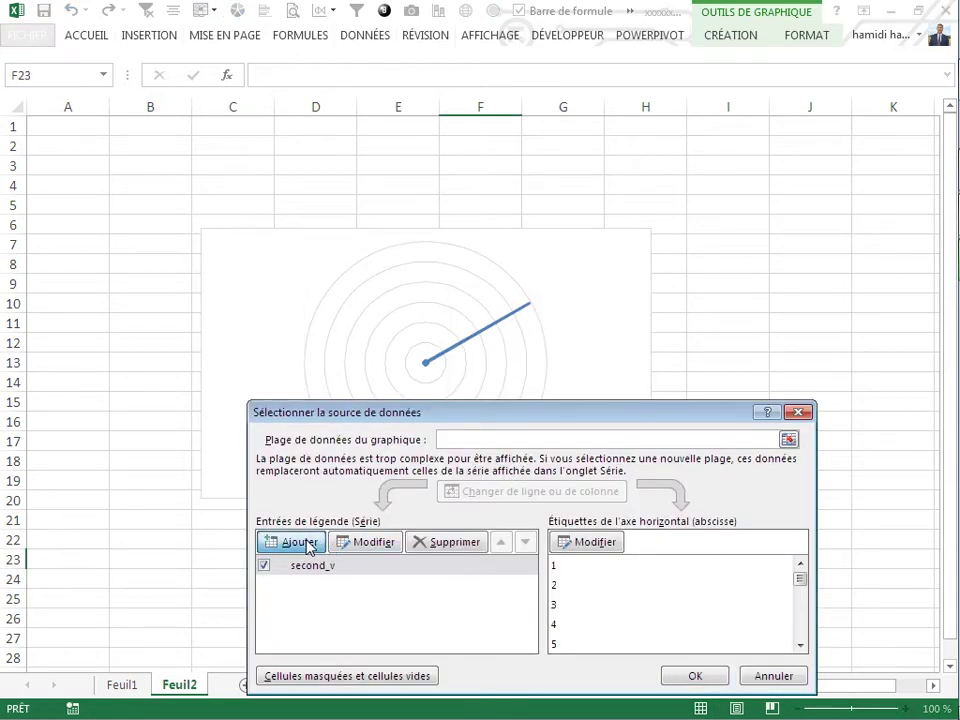
pyautogui.doubleClick(389, 564)
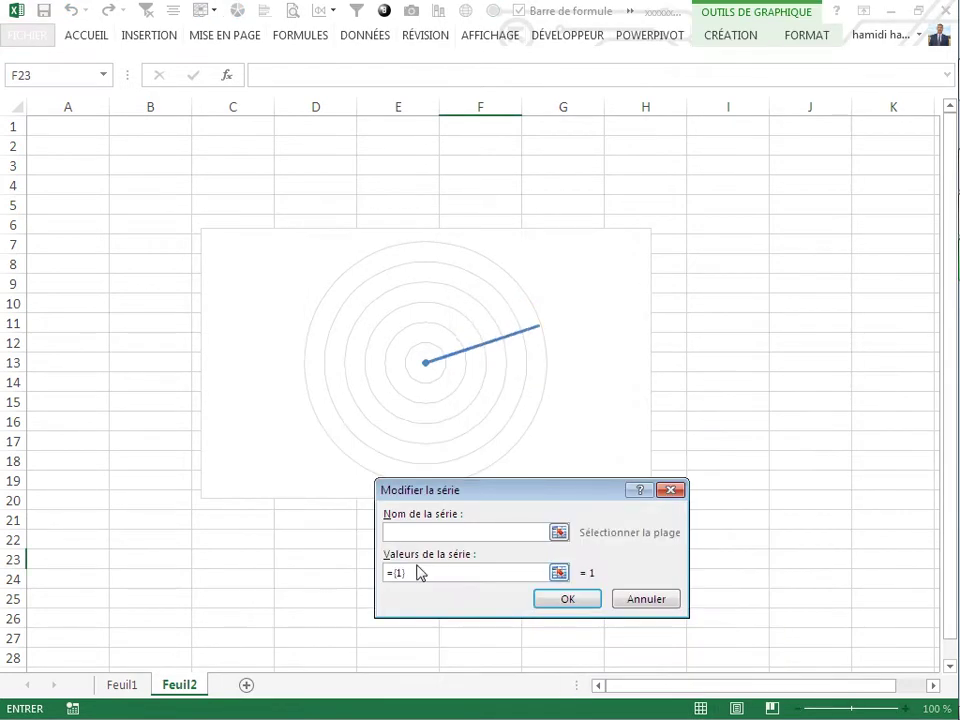
pyautogui.doubleClick(412, 573)
pyautogui.press('BackSpace')
# Step: Point the new series at the minute_v range on Feuil2 and confirm both dialogs
pyautogui.click(104, 541)
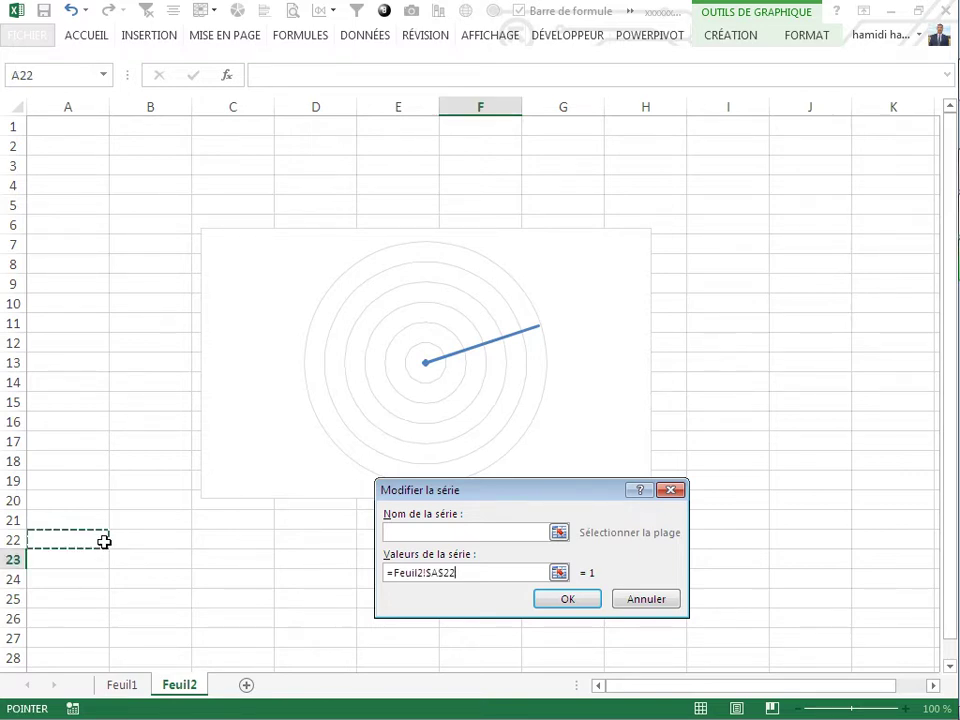
pyautogui.press('BackSpace')
pyautogui.press('BackSpace')
pyautogui.press('BackSpace')
pyautogui.write('minute_v')
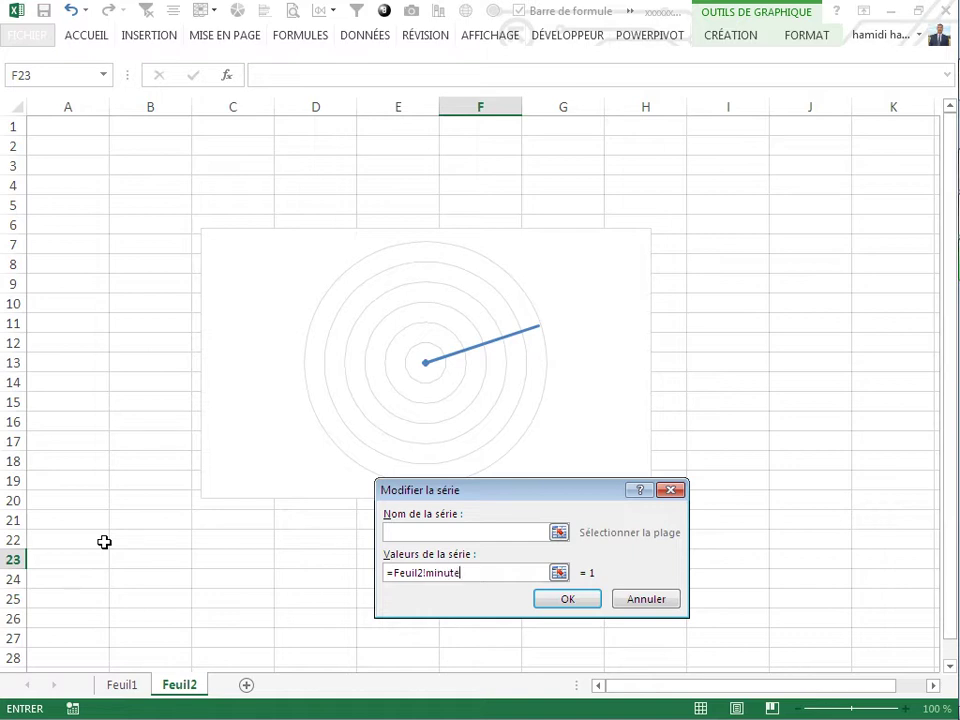
pyautogui.click(429, 534)
pyautogui.write('minute_v')
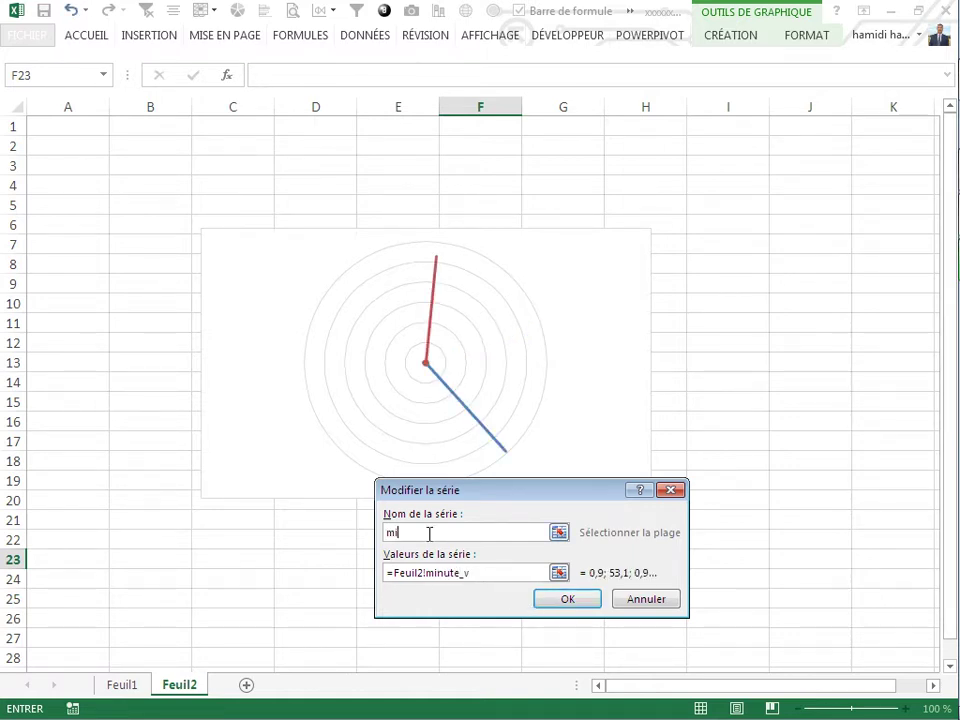
pyautogui.click(566, 600)
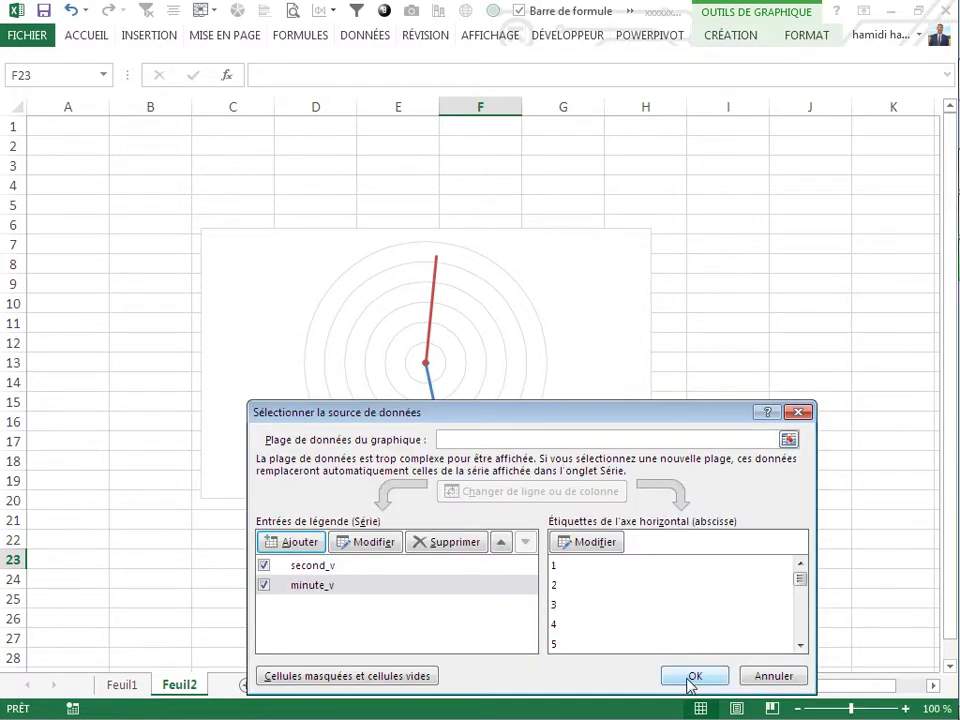
pyautogui.click(695, 676)
pyautogui.click(450, 360)
pyautogui.rightClick(443, 340)
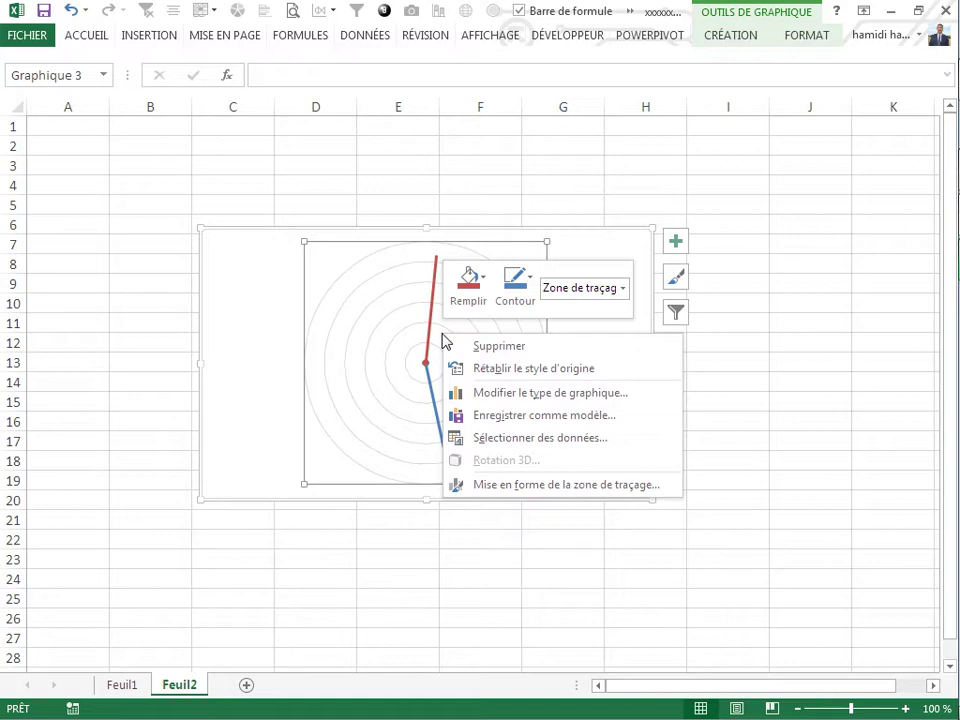
# Step: Add a third series, Série3, with values =Feuil2!heure_v to draw the hour hand
pyautogui.click(493, 438)
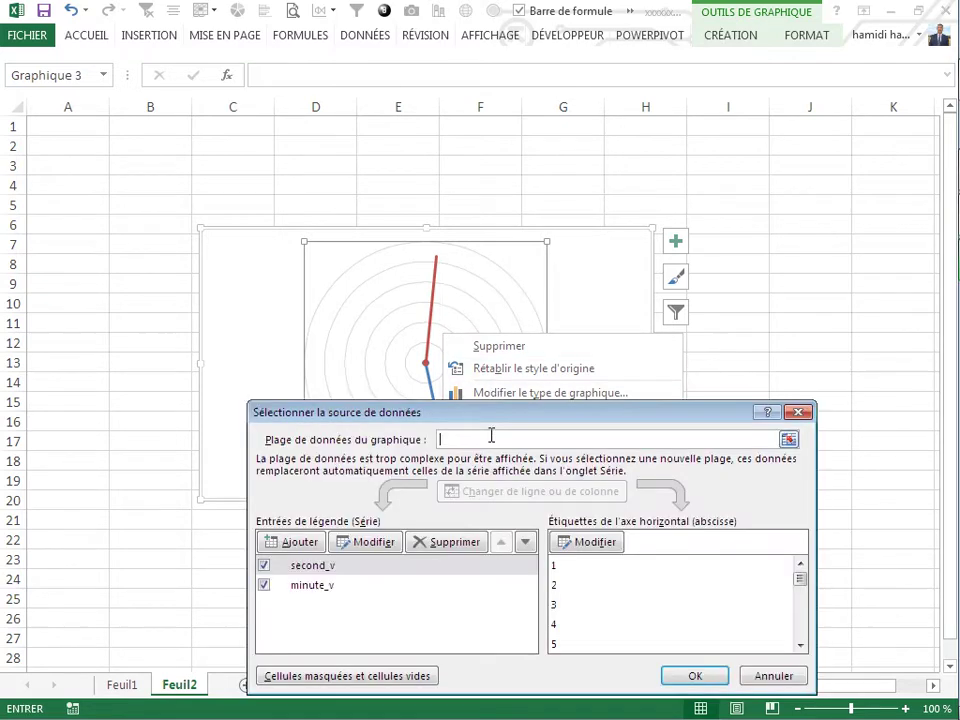
pyautogui.click(285, 541)
pyautogui.moveTo(417, 575); pyautogui.dragTo(306, 561)
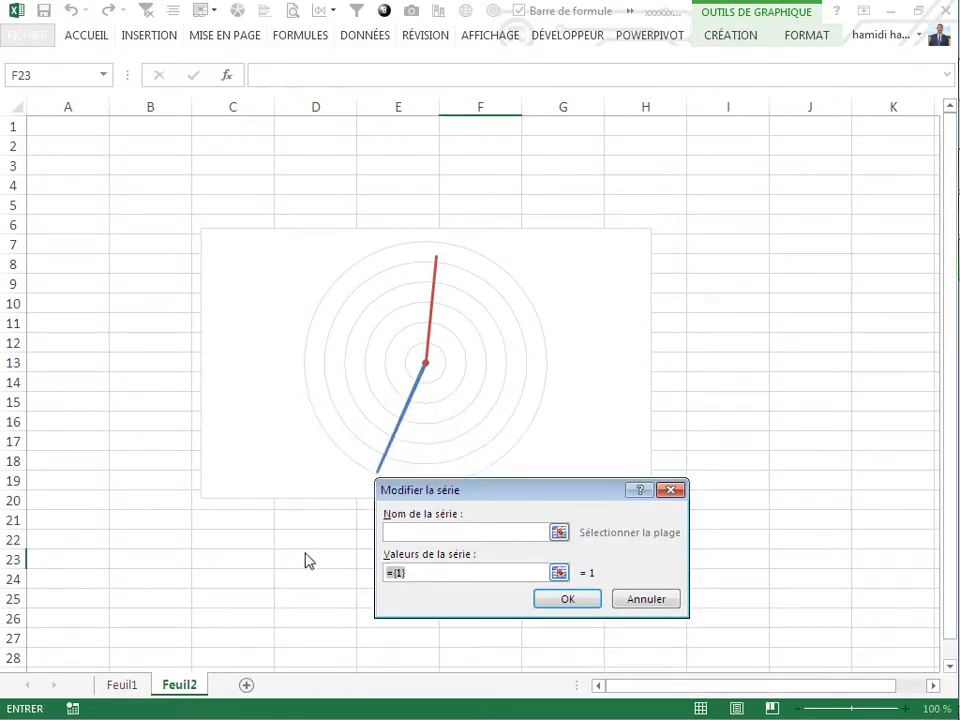
pyautogui.press('BackSpace')
pyautogui.click(183, 564)
pyautogui.press('BackSpace')
pyautogui.press('BackSpace')
pyautogui.press('BackSpace')
pyautogui.write('=Feuil2!heure_v')
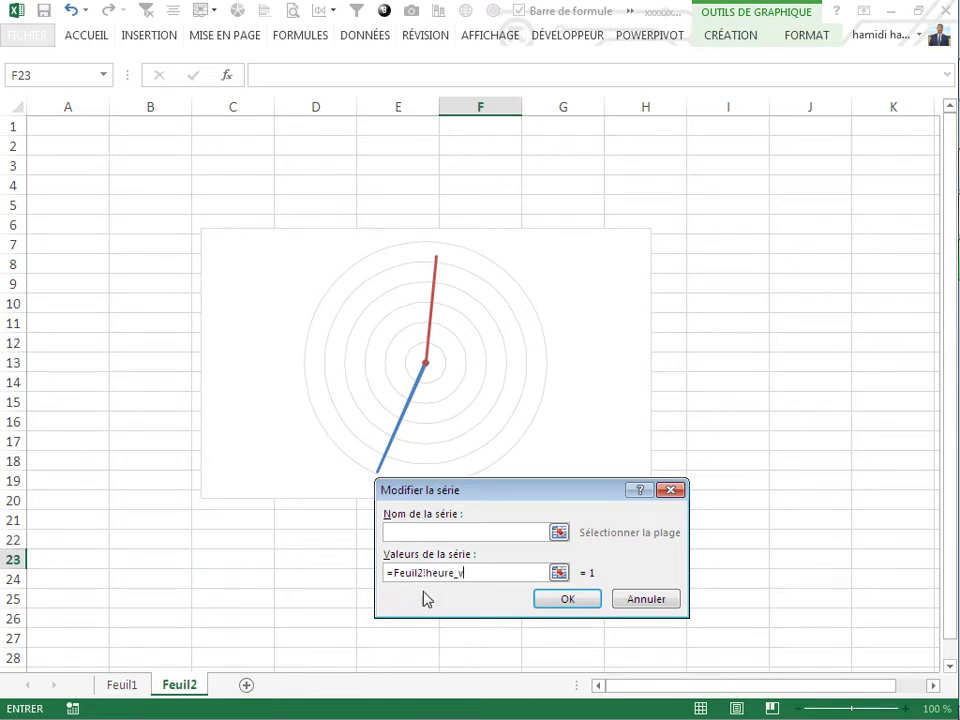
pyautogui.click(545, 602)
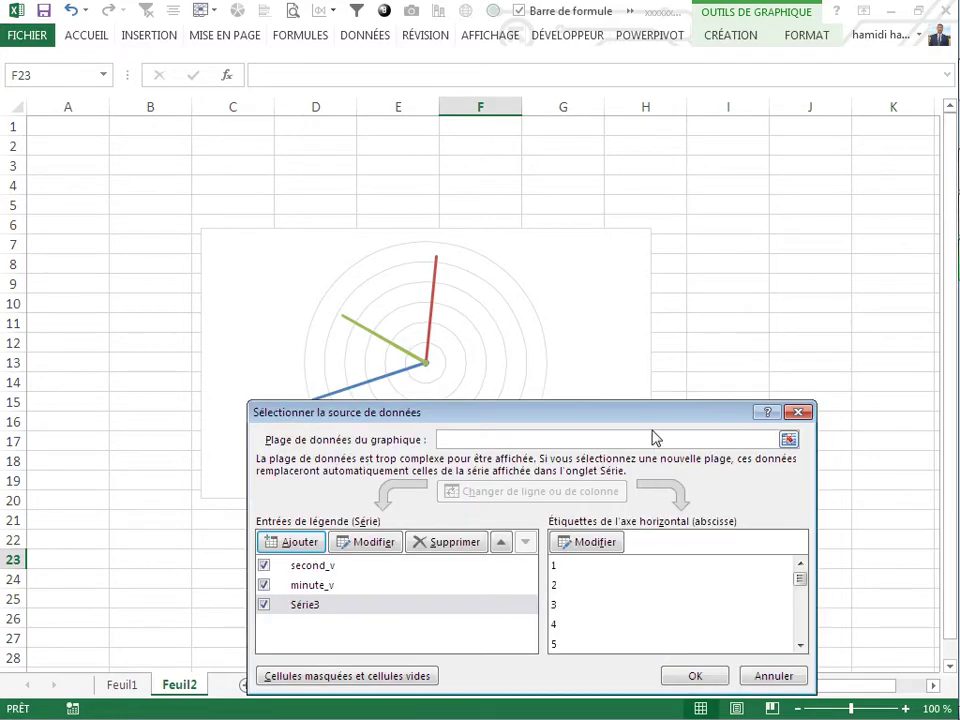
pyautogui.moveTo(647, 412); pyautogui.dragTo(617, 285)
pyautogui.click(664, 551)
pyautogui.click(652, 555)
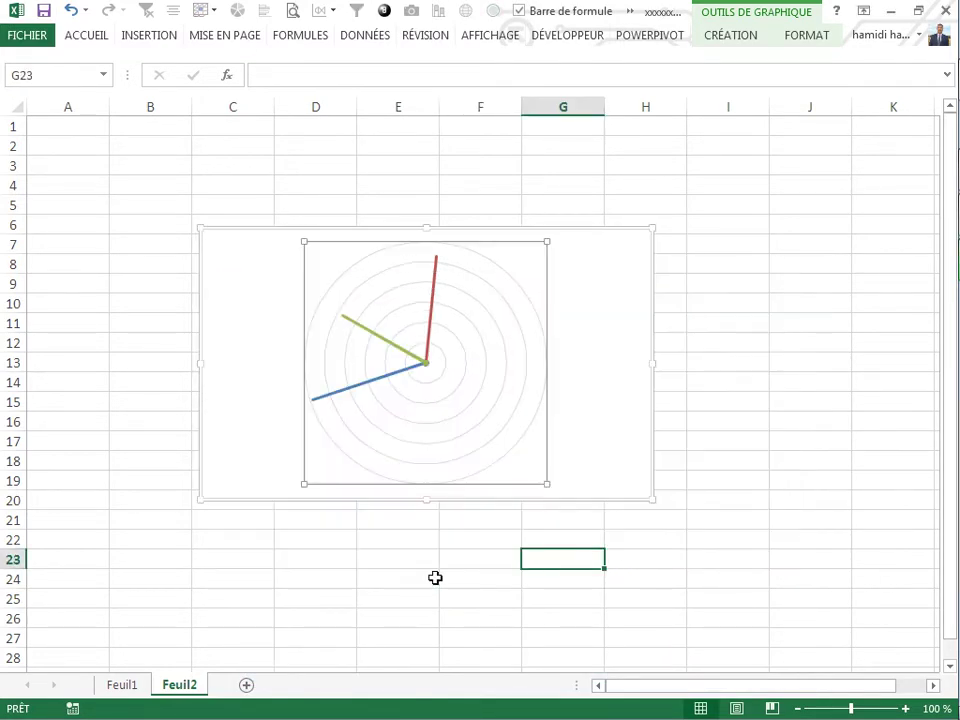
pyautogui.click(122, 685)
pyautogui.click(191, 576)
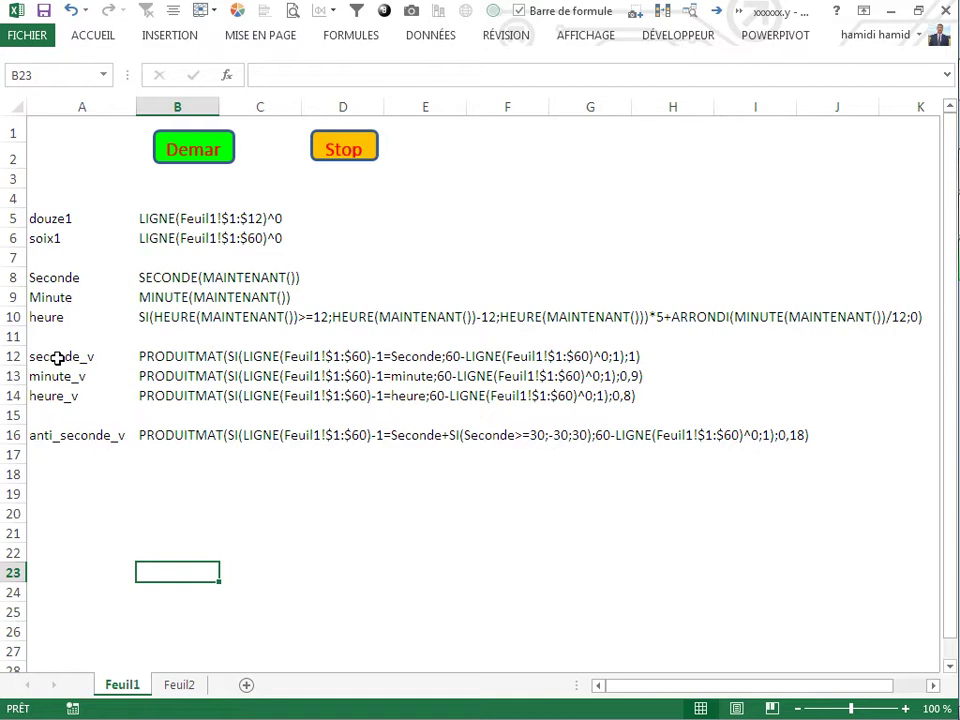
pyautogui.click(50, 358)
pyautogui.click(47, 379)
pyautogui.click(53, 393)
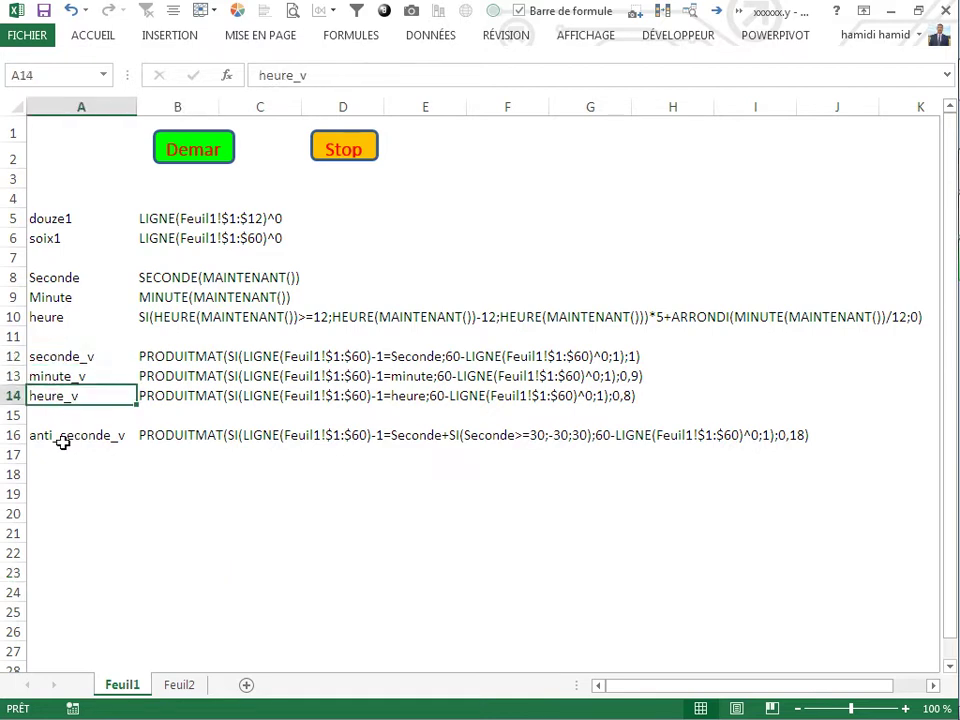
pyautogui.click(62, 437)
pyautogui.click(936, 700)
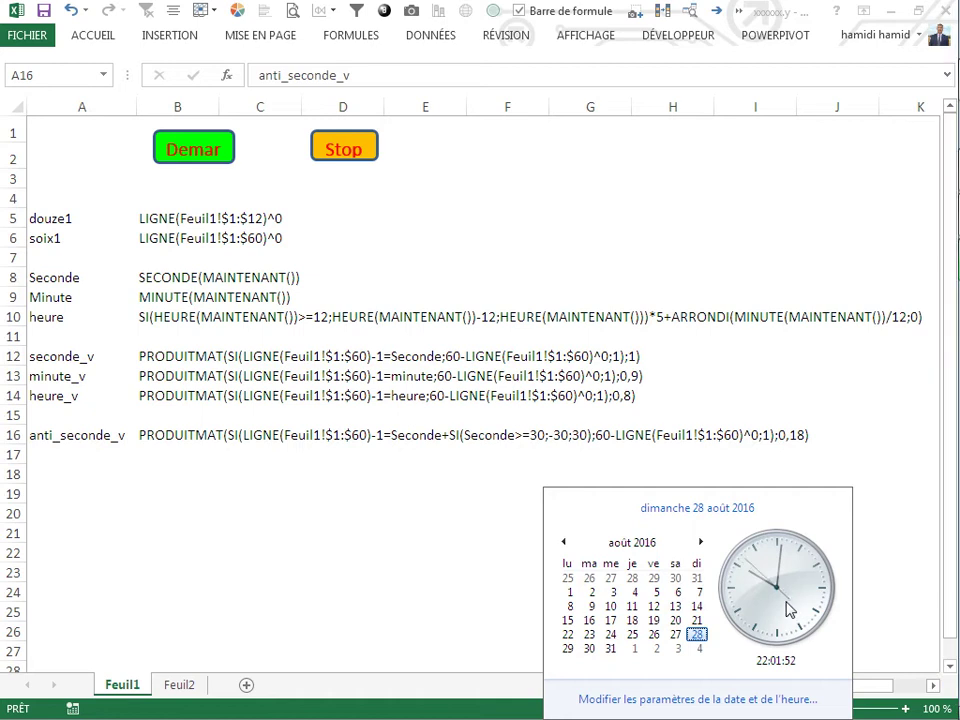
pyautogui.click(44, 446)
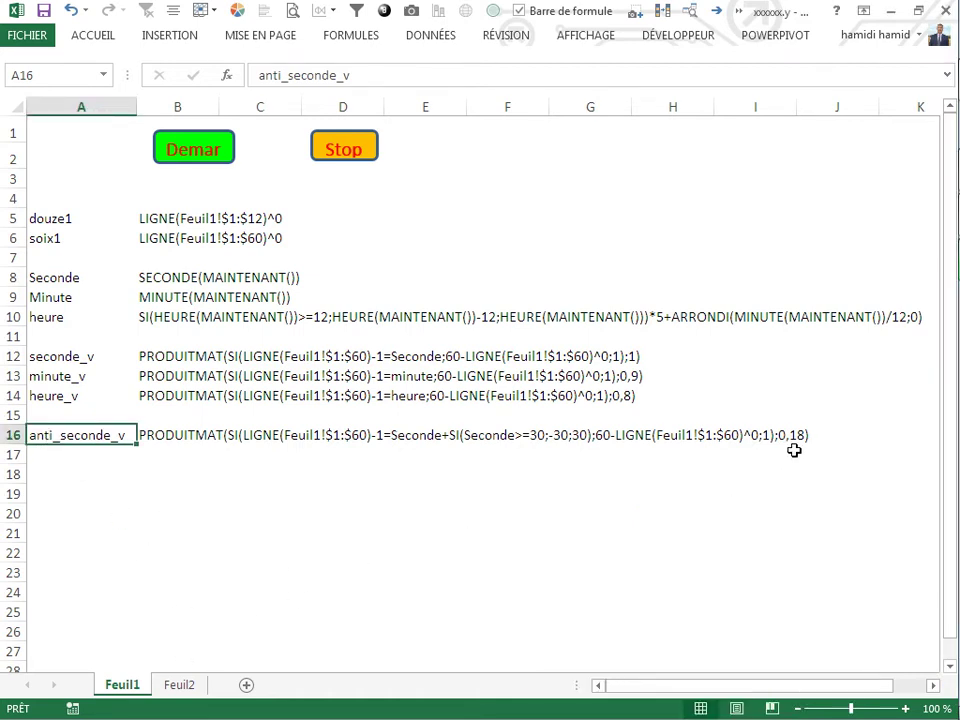
pyautogui.click(187, 685)
# Step: Open the chart's data source settings and add a series, clearing its placeholder values
pyautogui.rightClick(398, 332)
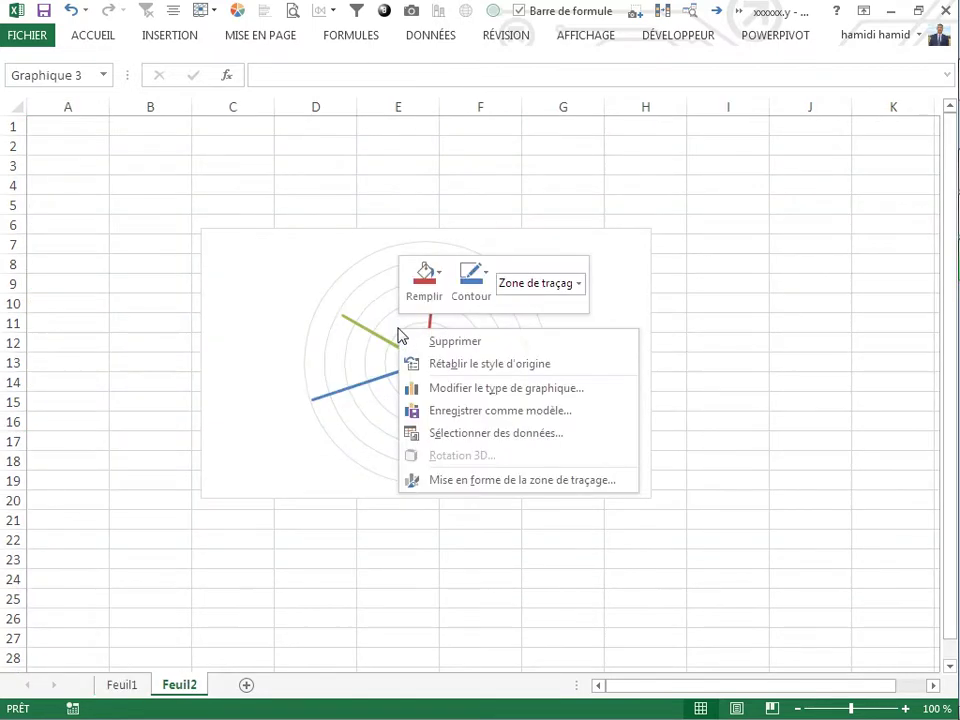
pyautogui.click(446, 436)
pyautogui.click(268, 413)
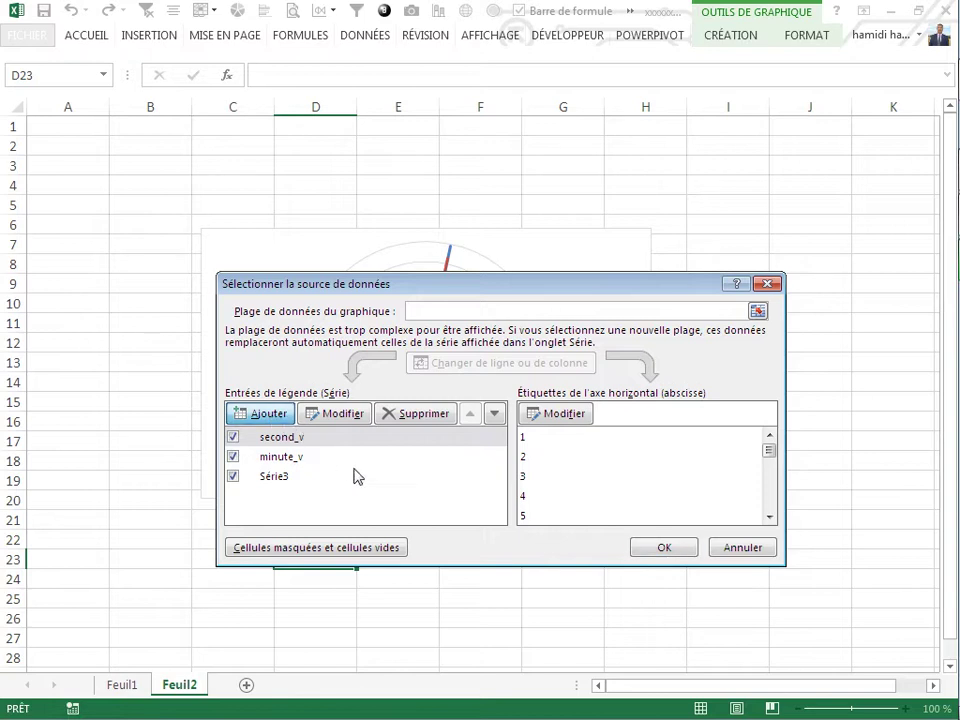
pyautogui.click(394, 446)
pyautogui.moveTo(394, 446); pyautogui.dragTo(253, 443)
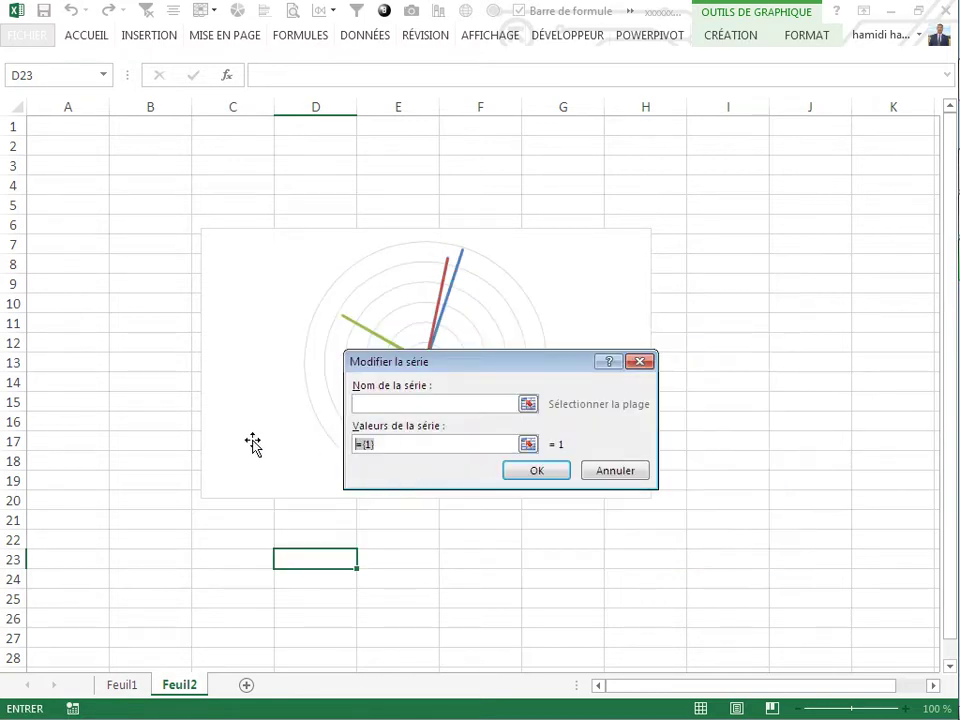
pyautogui.press('BackSpace')
pyautogui.moveTo(496, 372); pyautogui.dragTo(493, 461)
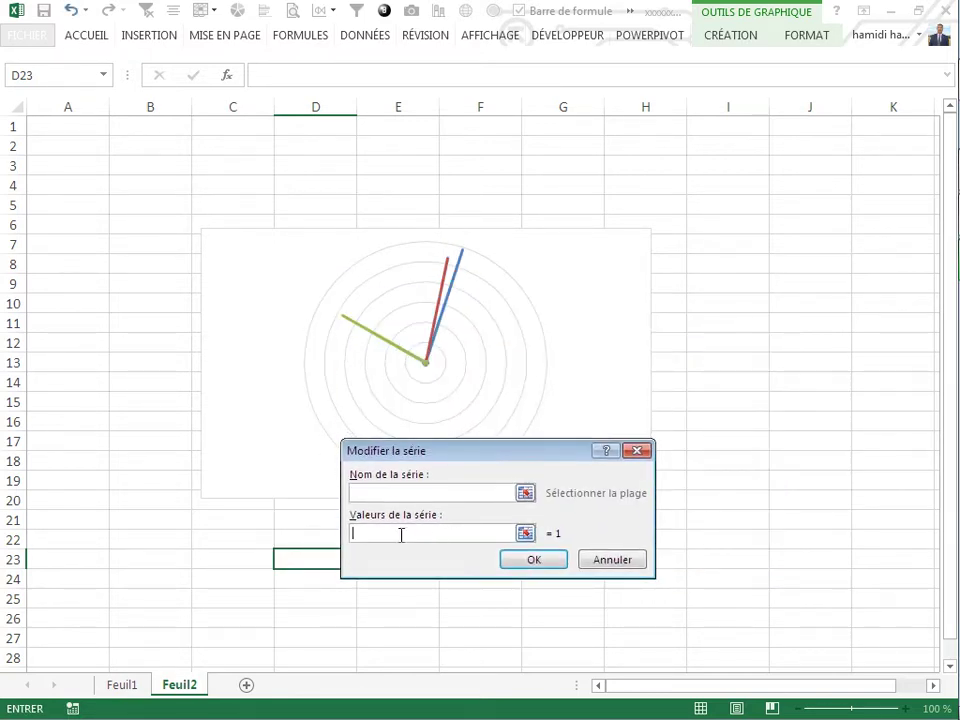
# Step: Set the series values to =Feuil2!anti_seconde_v, name it anti_sec, and confirm both dialogs
pyautogui.click(156, 571)
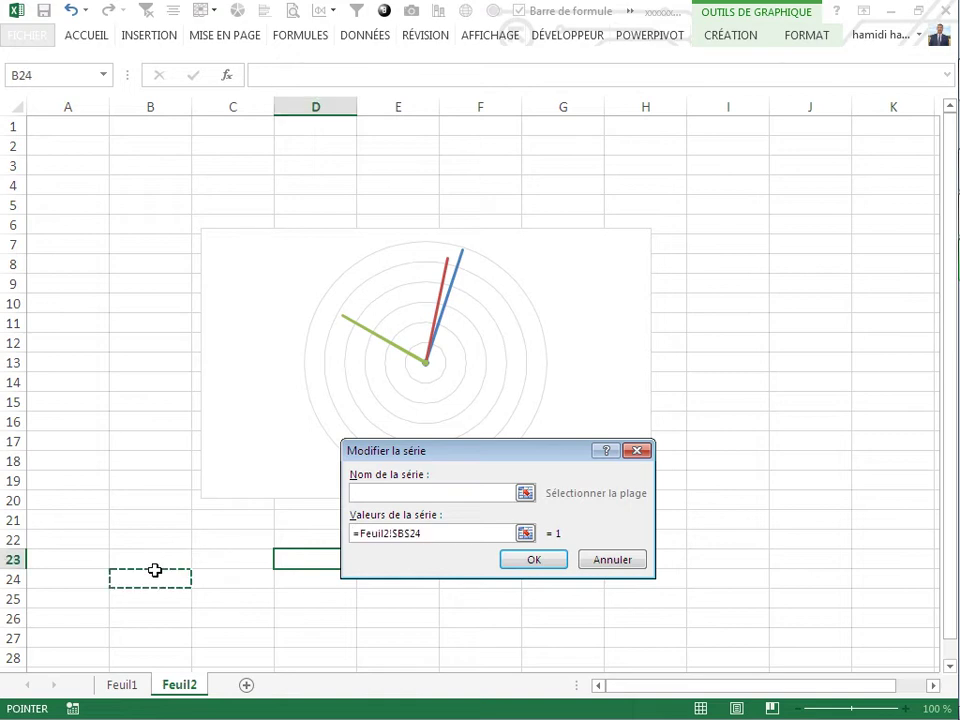
pyautogui.press('BackSpace')
pyautogui.write('anti_seconde_')
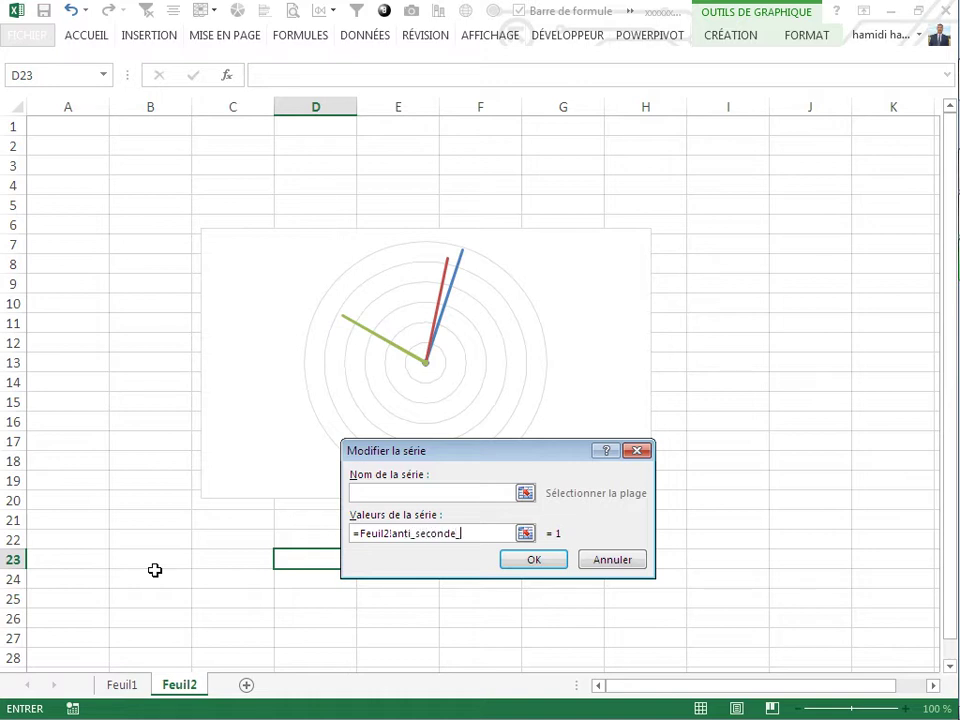
pyautogui.write('v')
pyautogui.click(380, 493)
pyautogui.write('anti_sec')
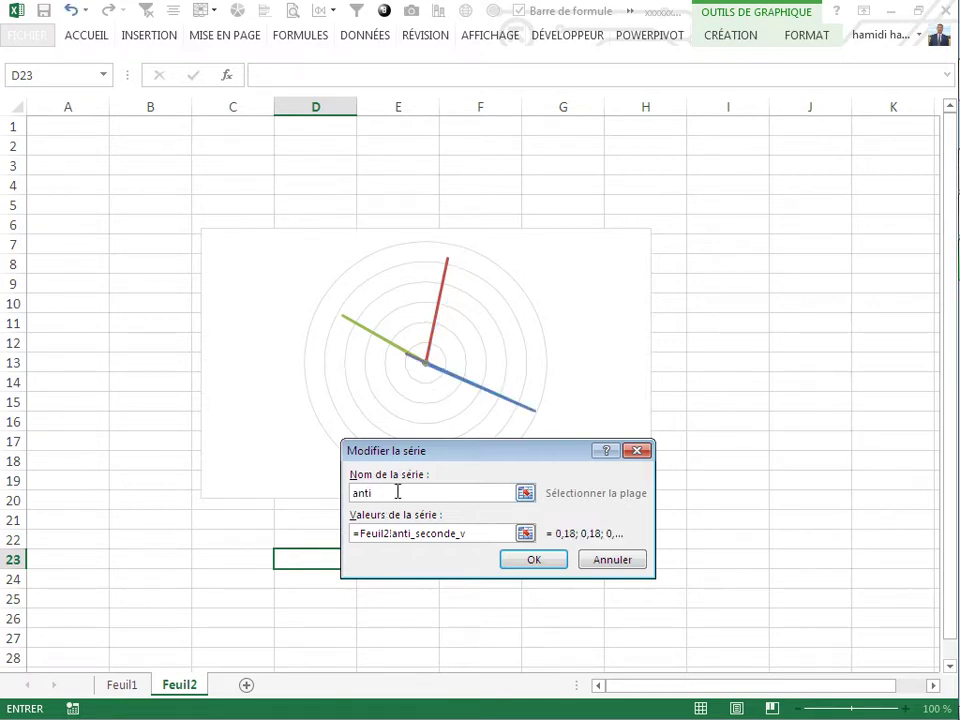
pyautogui.click(515, 561)
pyautogui.moveTo(550, 300); pyautogui.dragTo(434, 420)
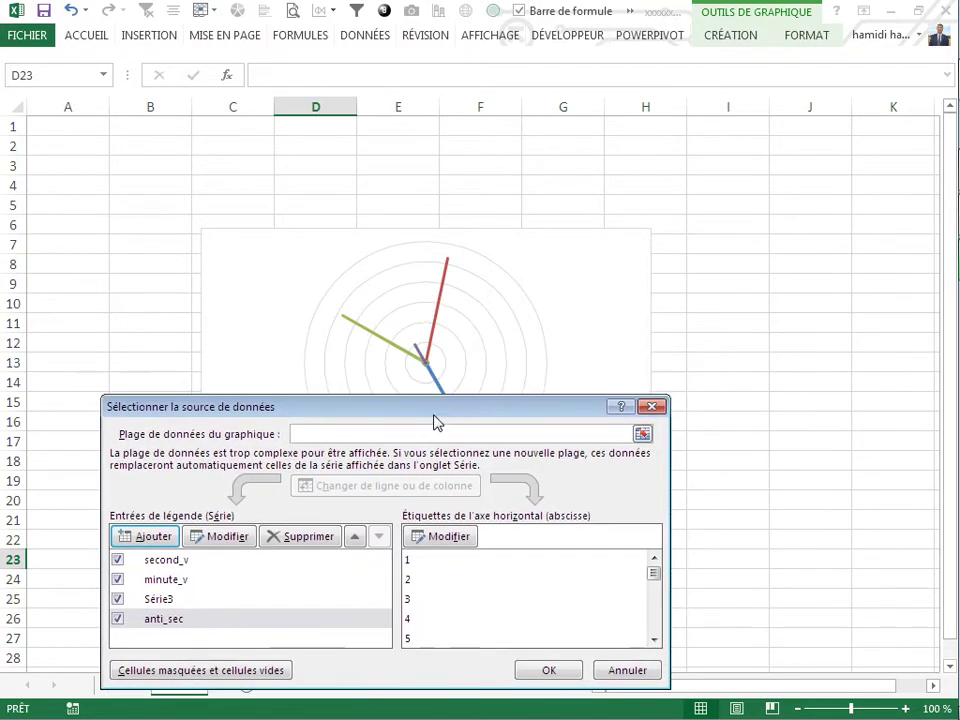
pyautogui.click(544, 670)
pyautogui.click(543, 541)
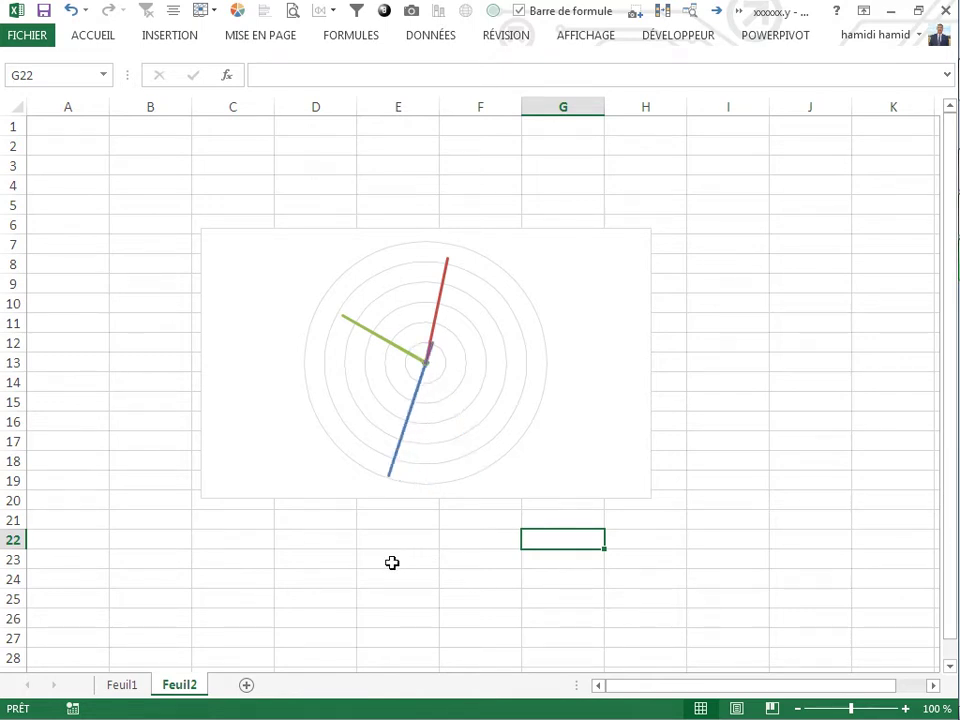
pyautogui.click(377, 561)
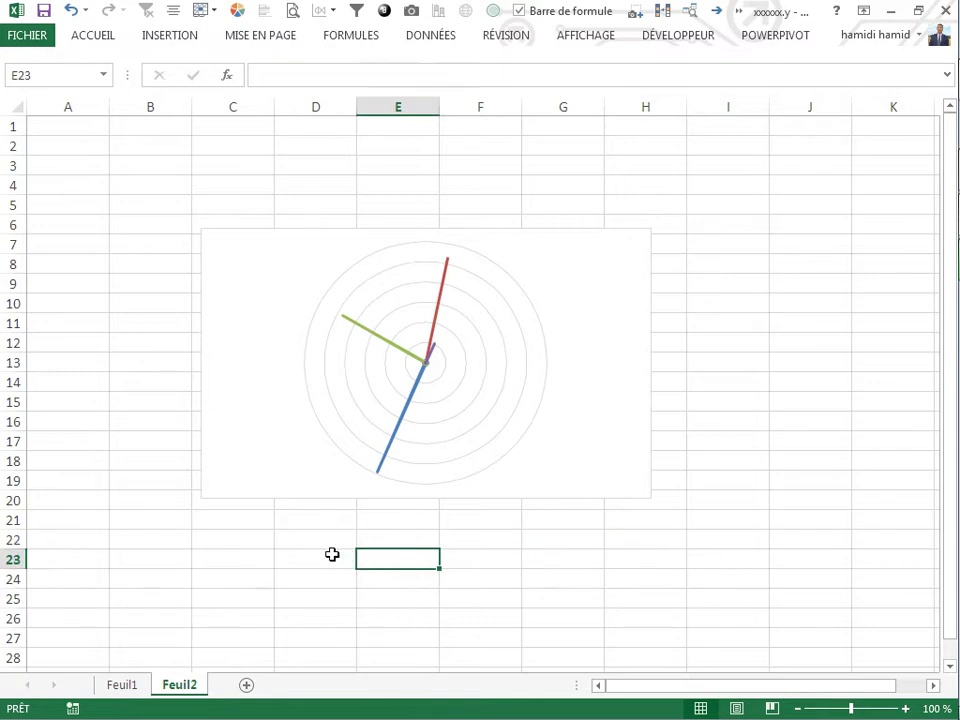
pyautogui.click(233, 563)
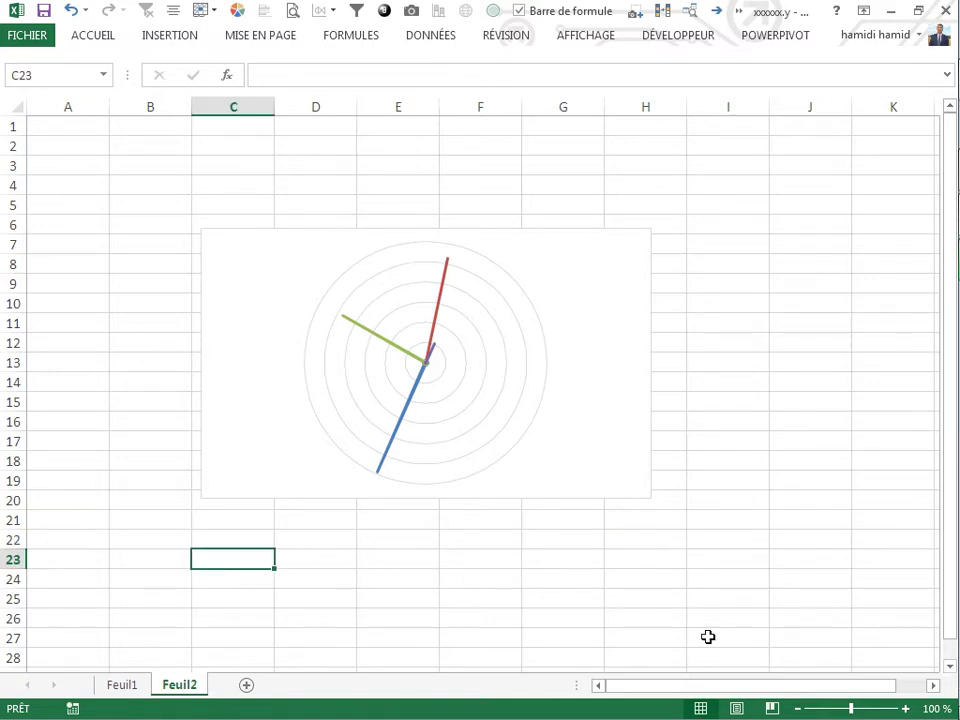
pyautogui.click(433, 576)
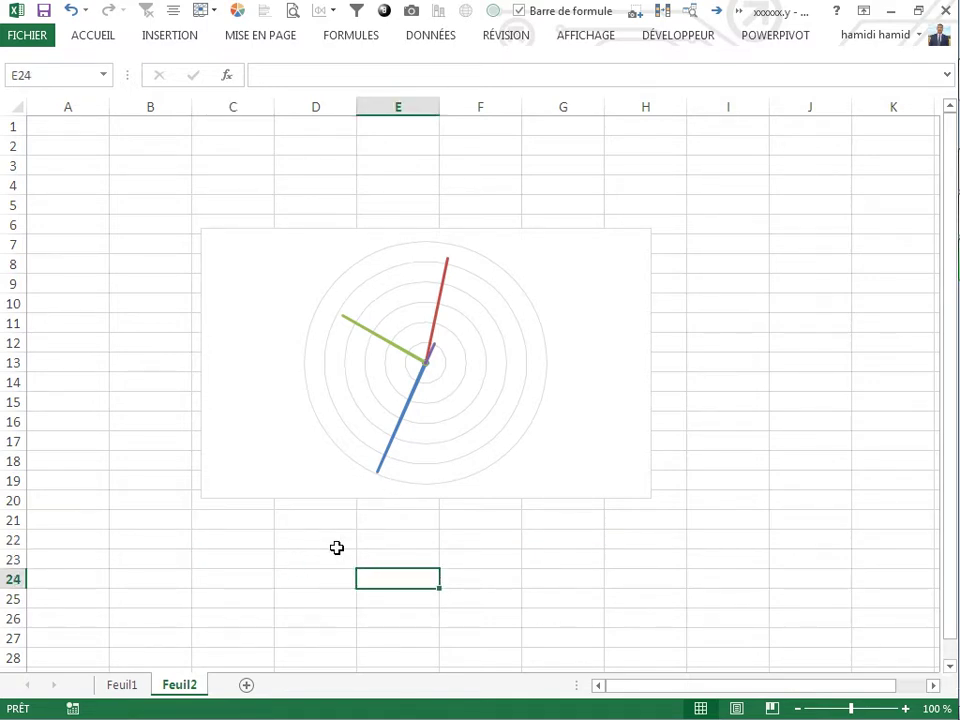
pyautogui.click(335, 545)
pyautogui.click(129, 688)
pyautogui.click(124, 523)
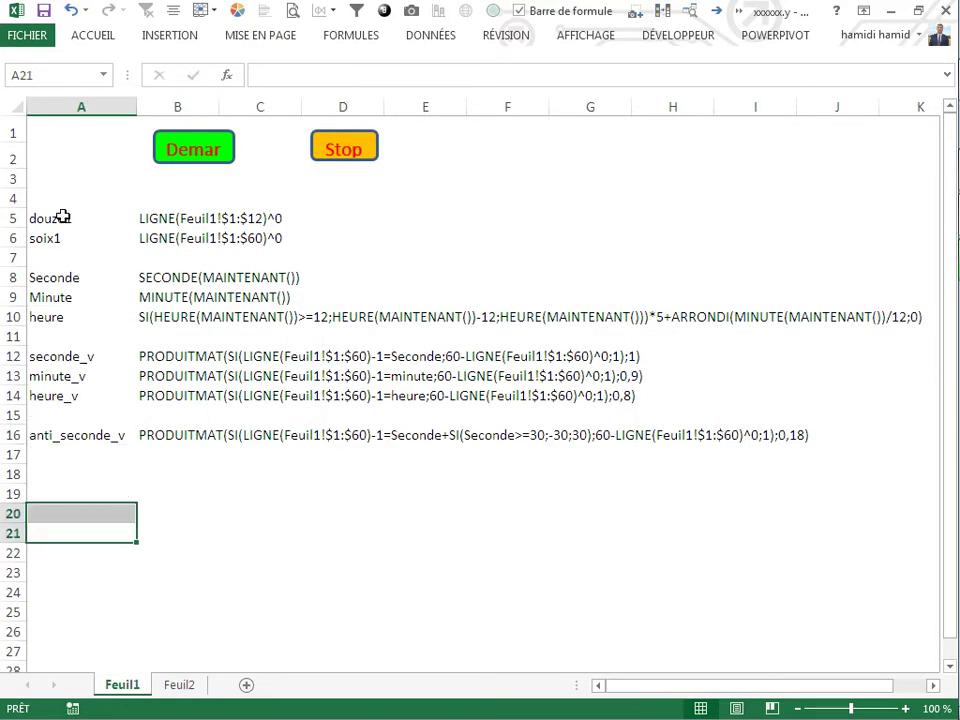
pyautogui.click(64, 216)
pyautogui.click(62, 257)
pyautogui.click(179, 685)
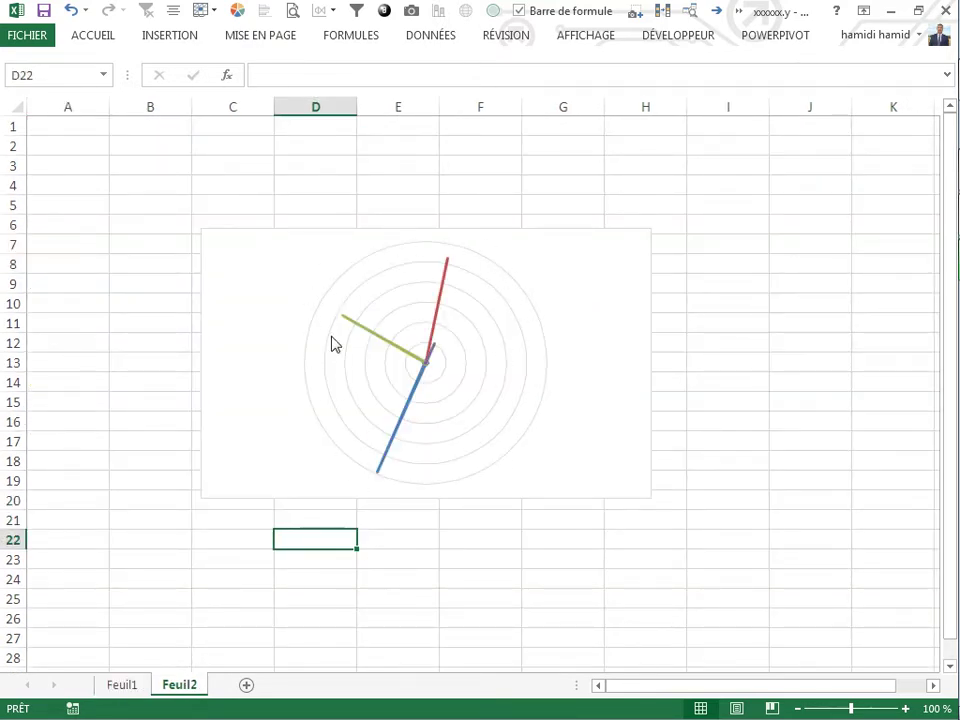
# Step: Add a series named soix1 with values =Feuil2!soix1 and confirm the data source
pyautogui.rightClick(468, 271)
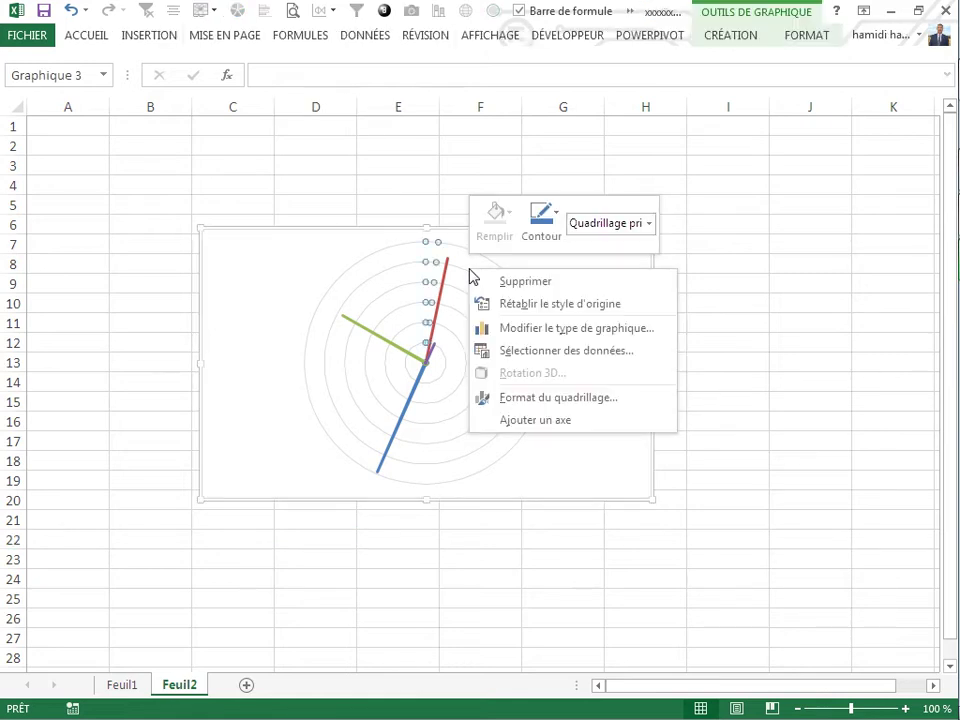
pyautogui.click(517, 351)
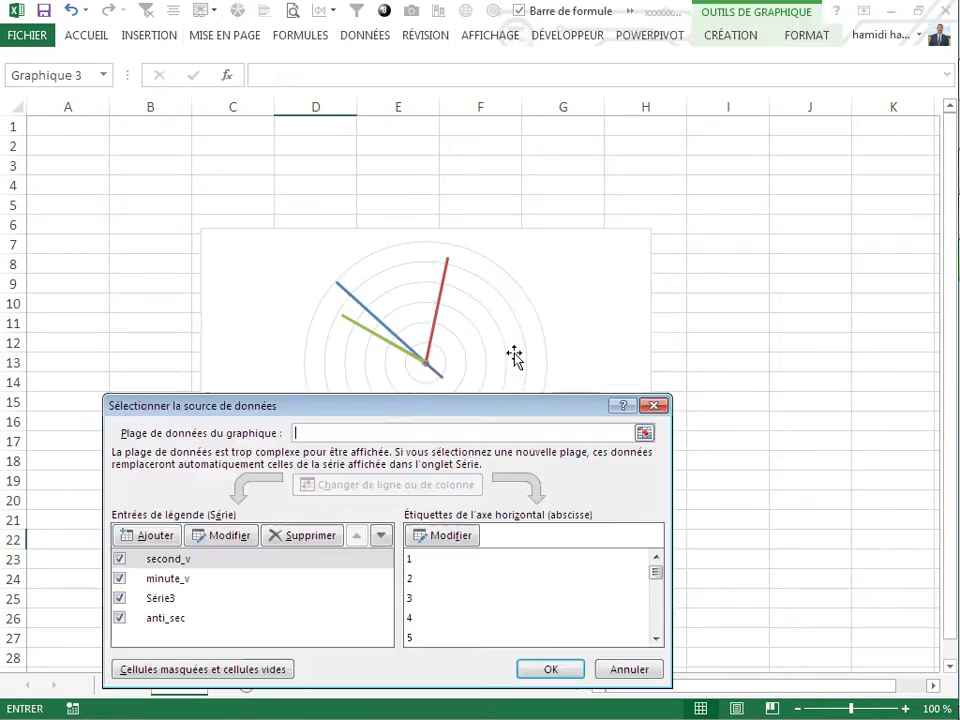
pyautogui.click(173, 540)
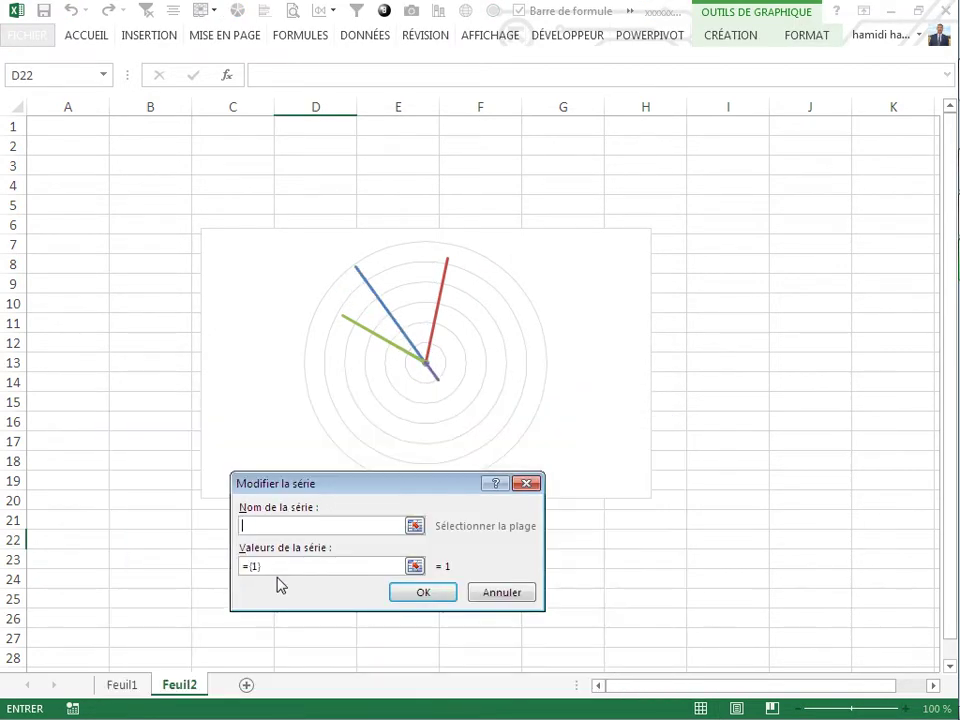
pyautogui.moveTo(268, 571); pyautogui.dragTo(189, 564)
pyautogui.press('BackSpace')
pyautogui.click(135, 575)
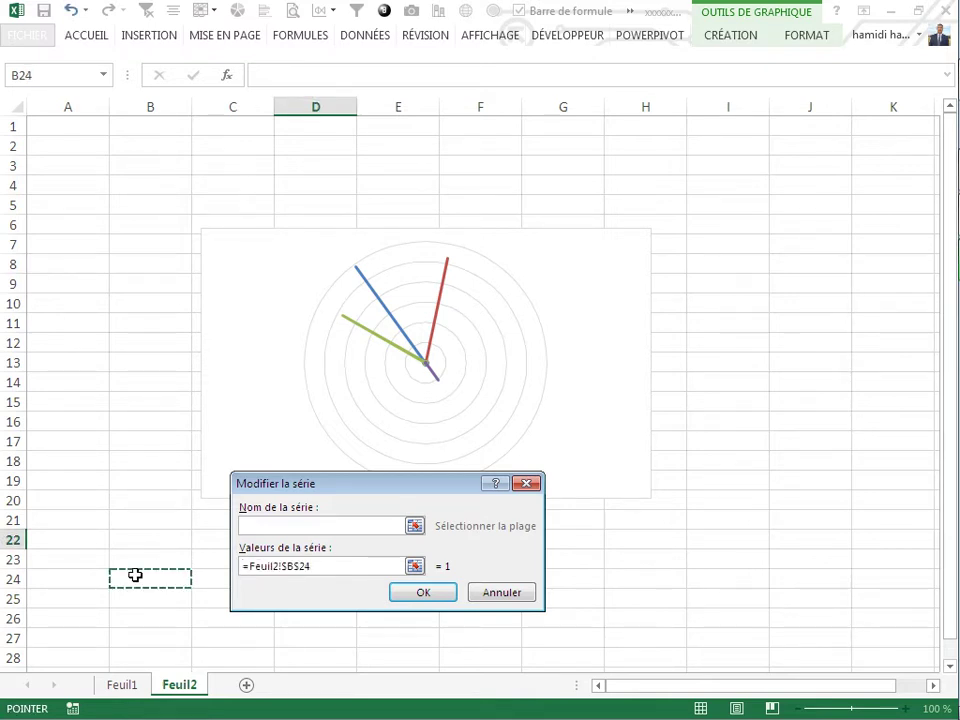
pyautogui.press('BackSpace')
pyautogui.press('BackSpace')
pyautogui.press('BackSpace')
pyautogui.write('soix1')
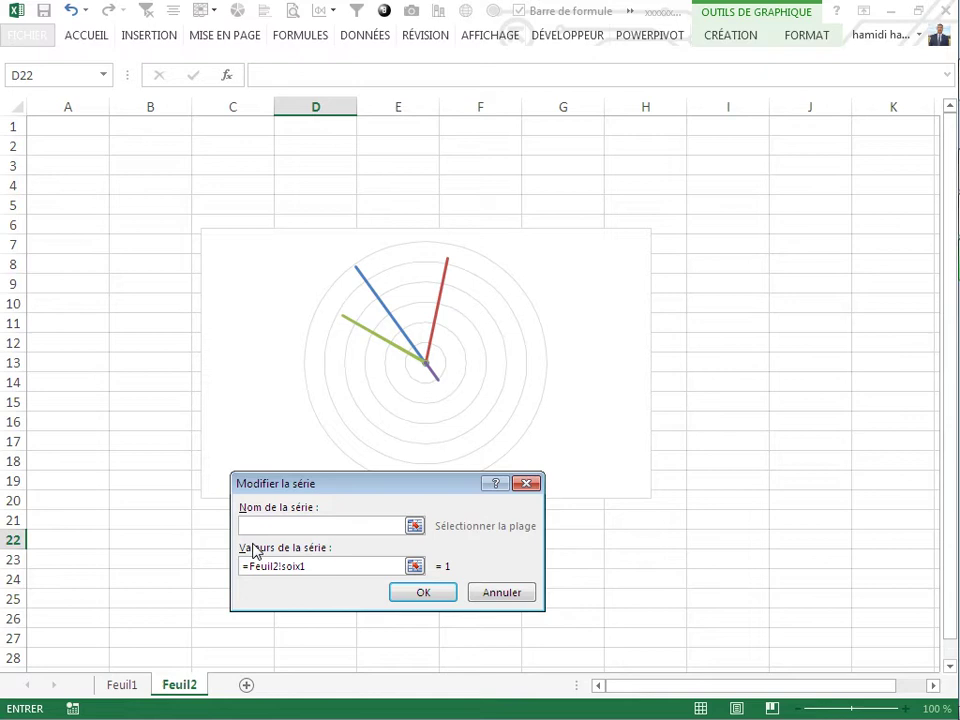
pyautogui.click(259, 522)
pyautogui.write('soix1')
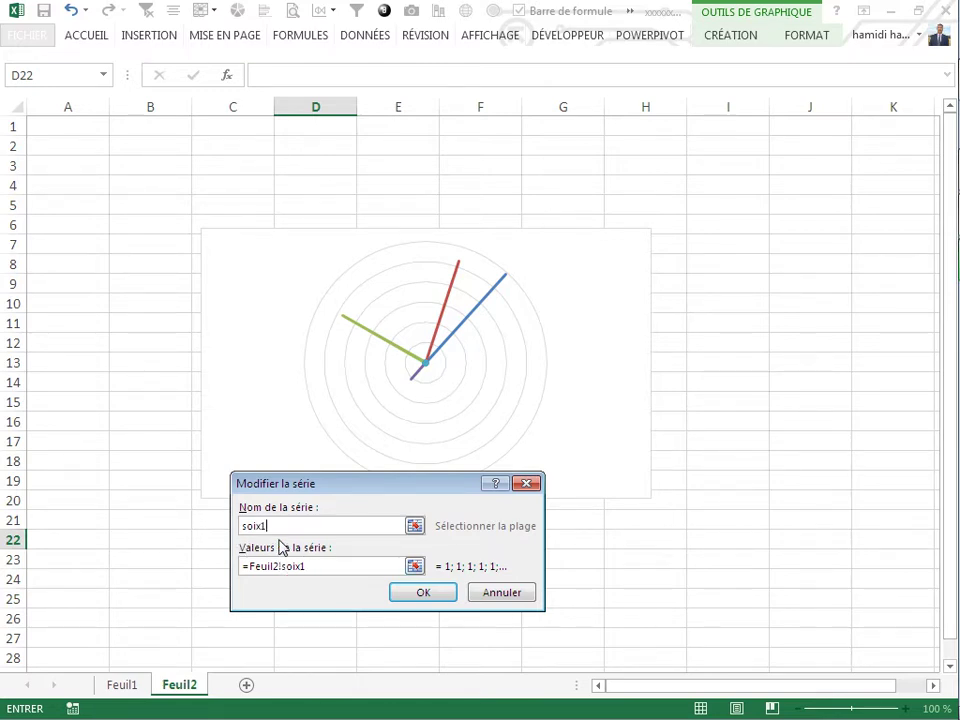
pyautogui.click(395, 593)
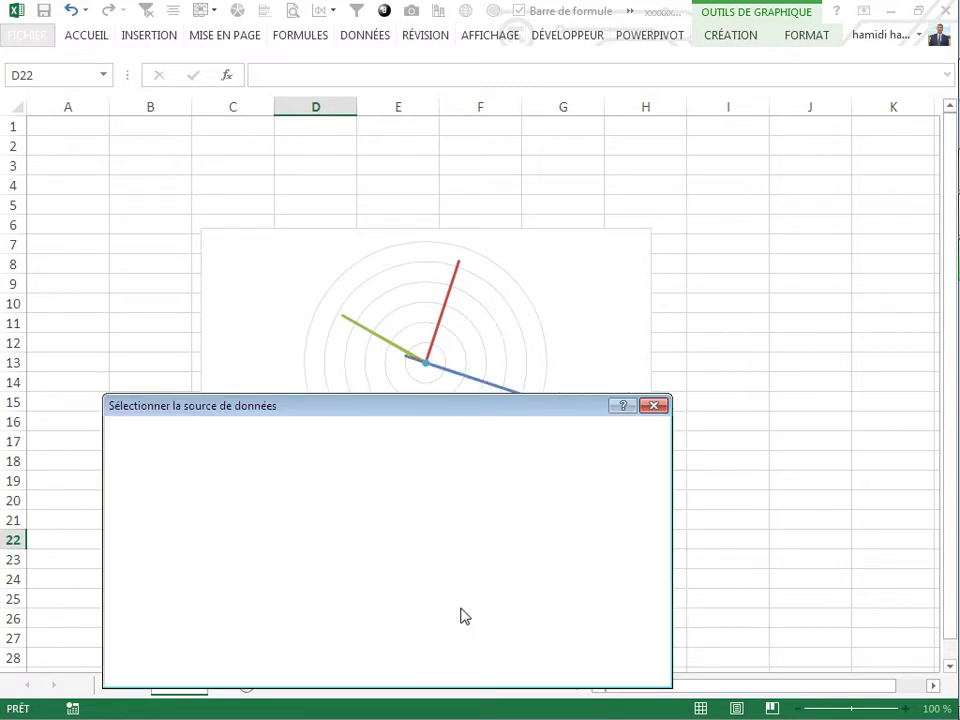
pyautogui.click(551, 668)
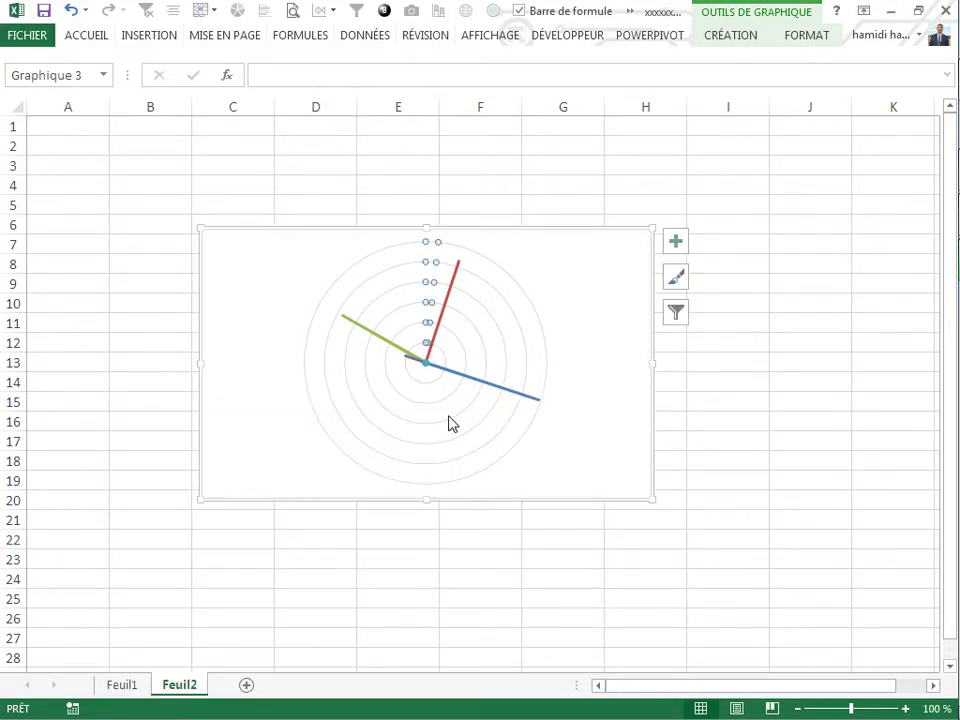
# Step: Open the chart type settings for the soix1 series and move the dialog aside
pyautogui.click(426, 366)
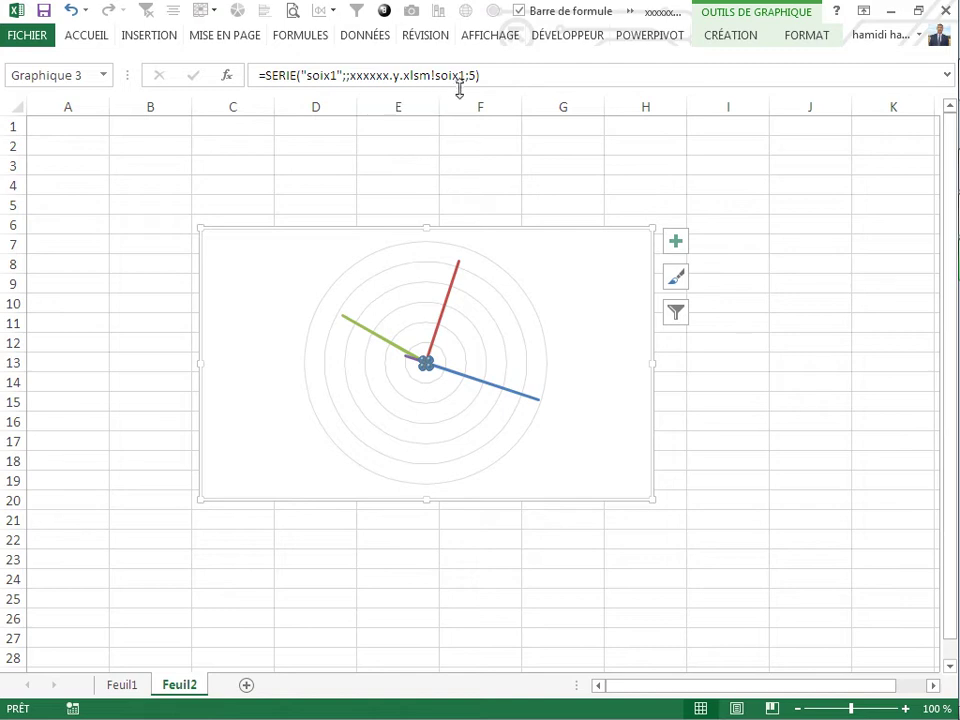
pyautogui.rightClick(425, 365)
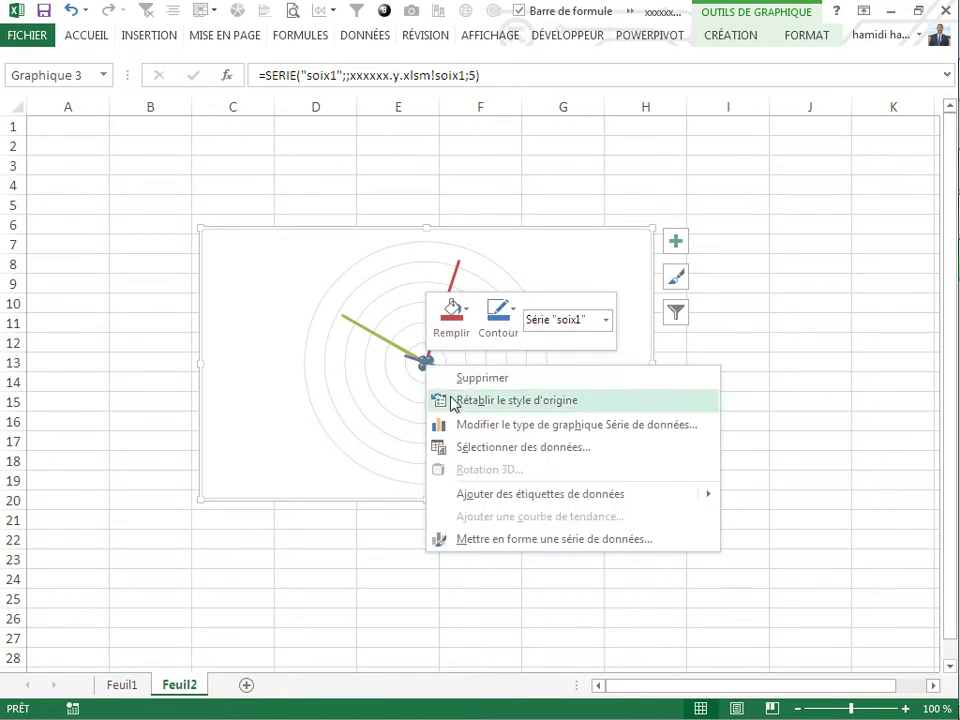
pyautogui.click(467, 424)
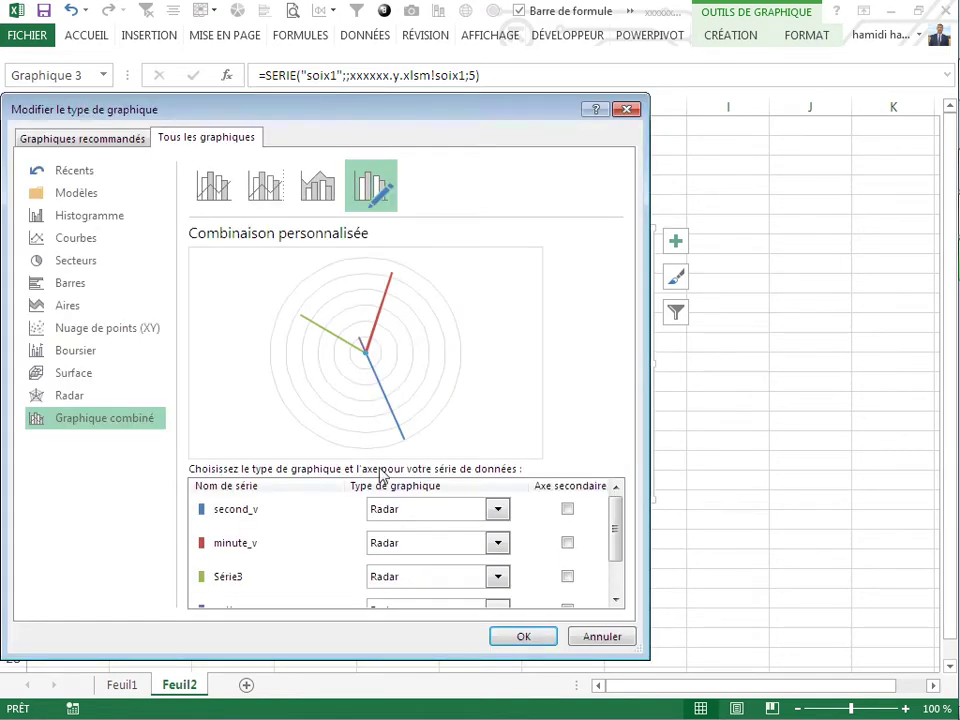
pyautogui.moveTo(616, 543); pyautogui.dragTo(617, 572)
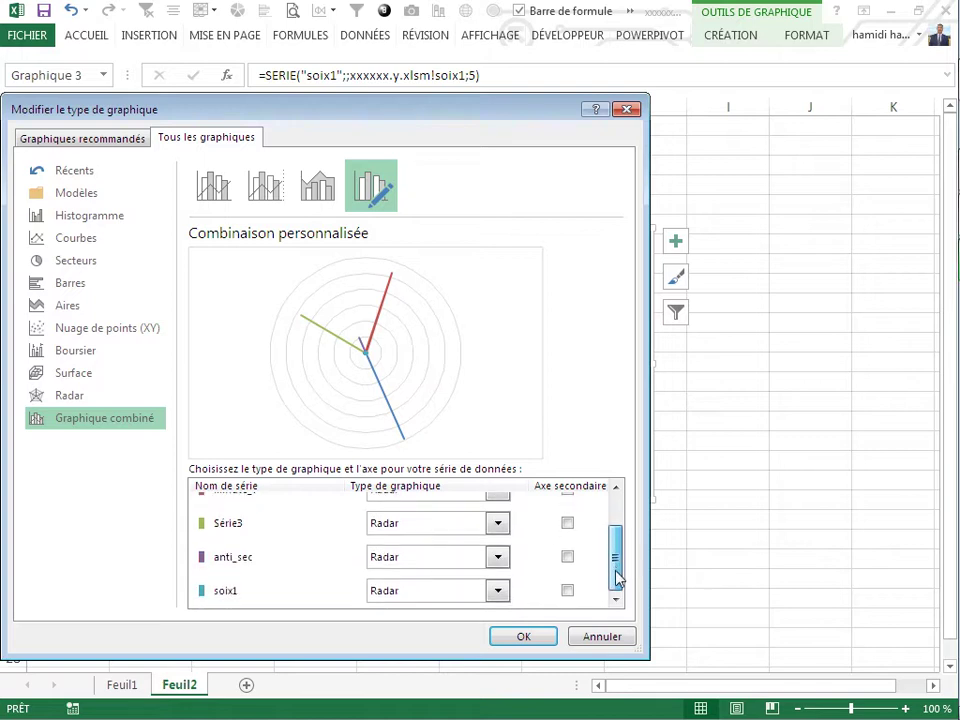
pyautogui.click(498, 592)
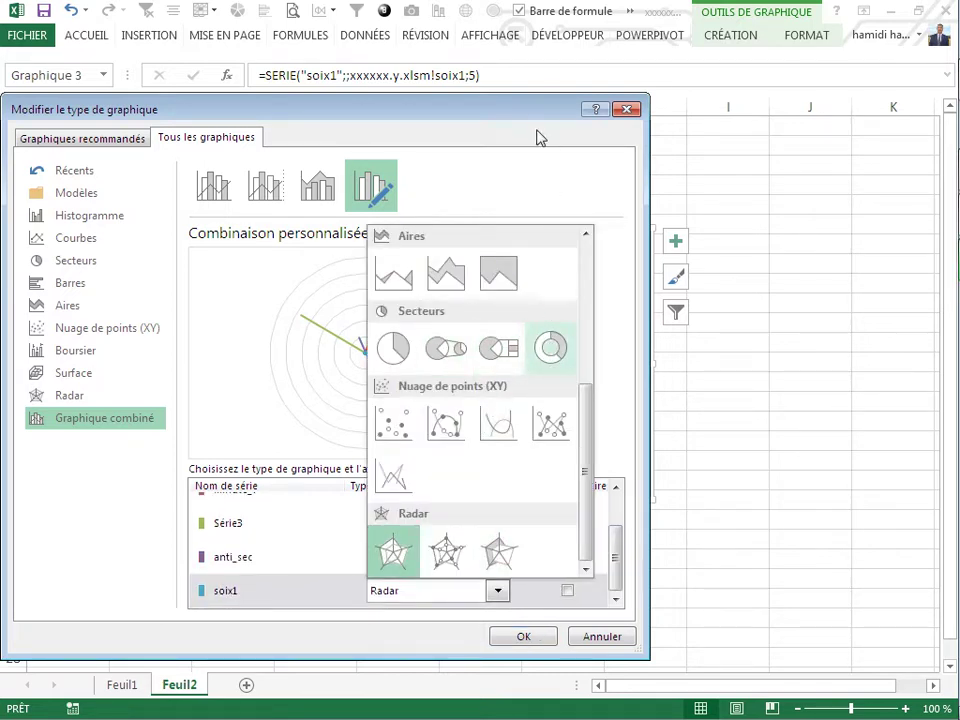
pyautogui.click(483, 113)
pyautogui.moveTo(520, 112); pyautogui.dragTo(230, 123)
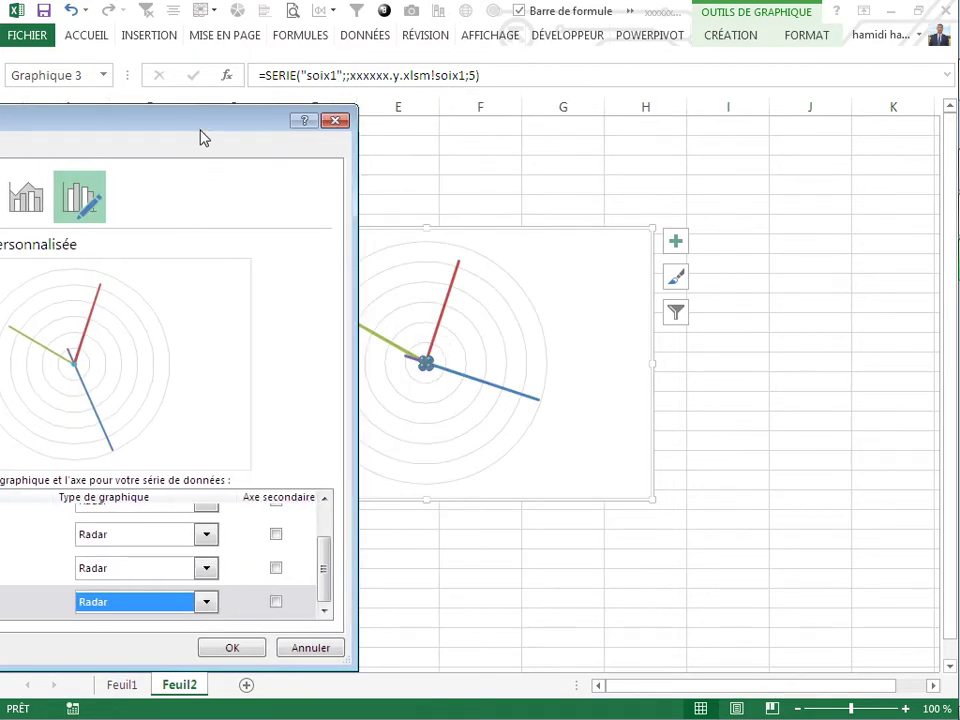
pyautogui.moveTo(205, 121); pyautogui.dragTo(297, 103)
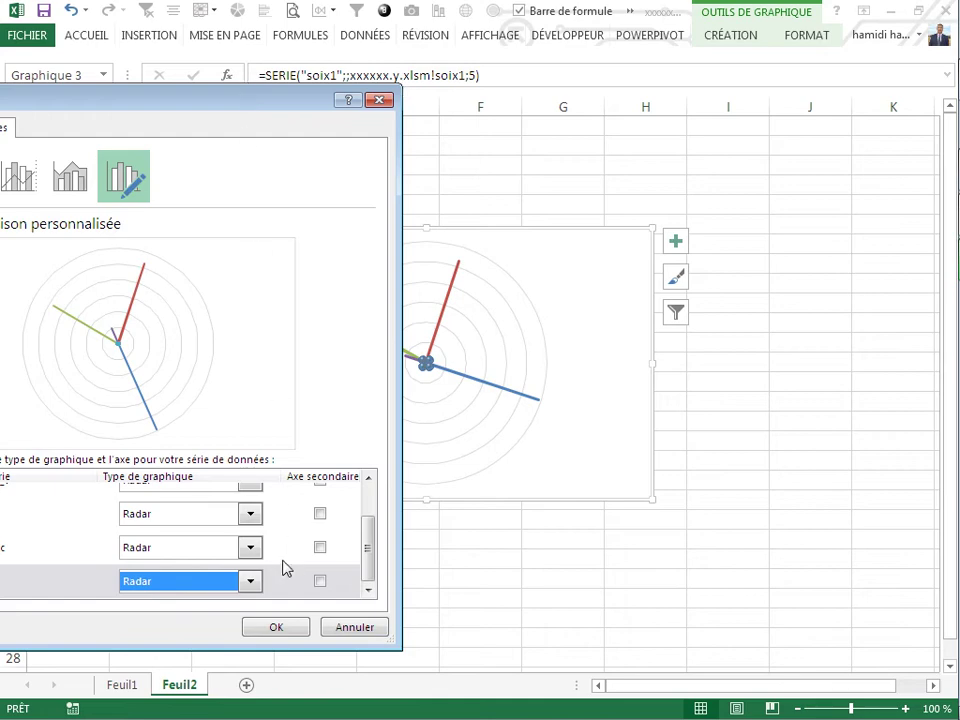
# Step: Set soix1 to the Anneau (doughnut) type on the secondary axis and apply it
pyautogui.click(250, 582)
pyautogui.click(305, 341)
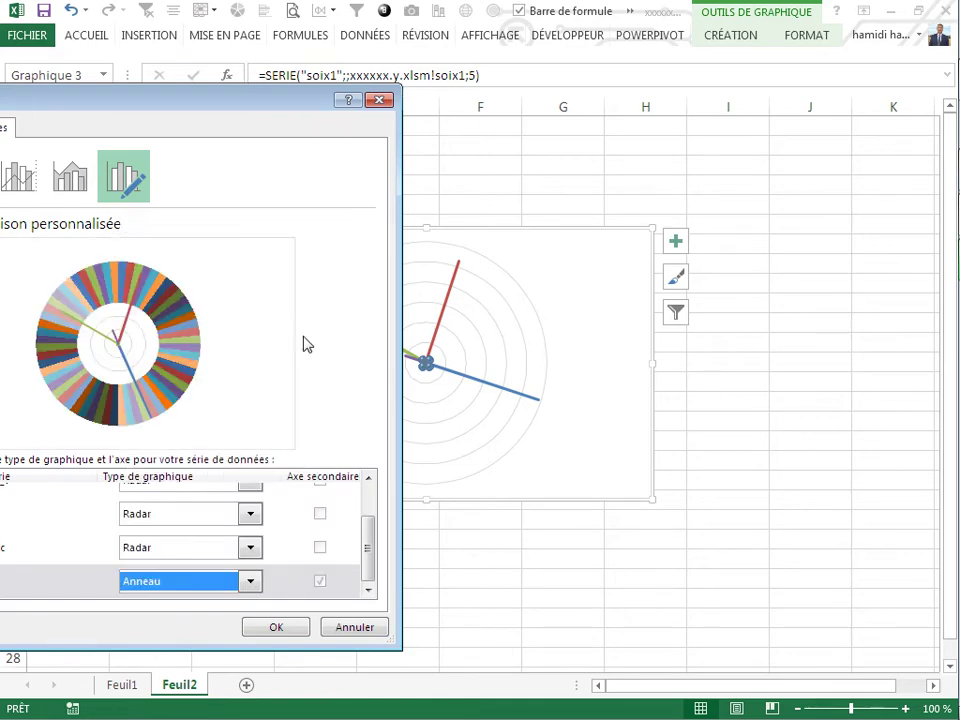
pyautogui.click(276, 633)
pyautogui.click(486, 598)
pyautogui.click(514, 377)
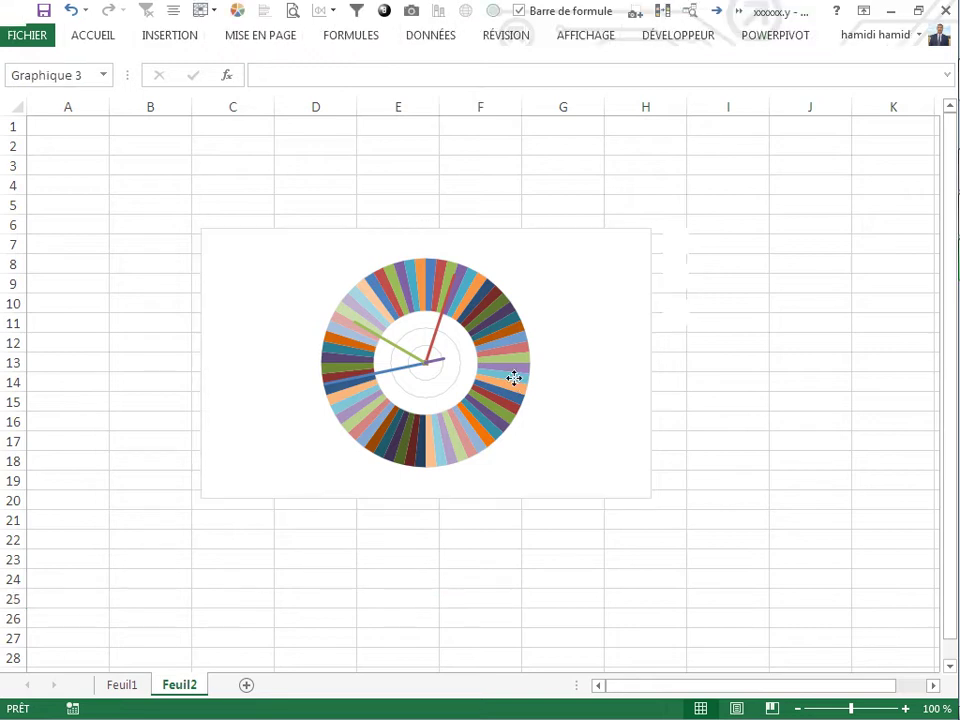
pyautogui.click(514, 377)
# Step: Enlarge the soix1 doughnut's centre size to 87 % to thin the ring
pyautogui.rightClick(514, 378)
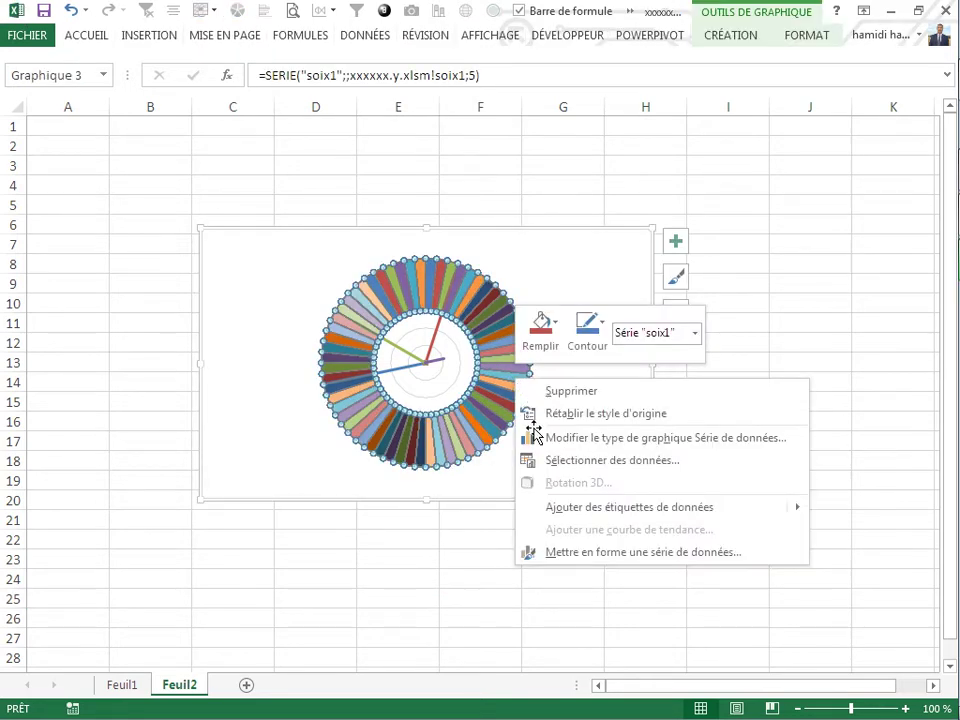
pyautogui.click(577, 556)
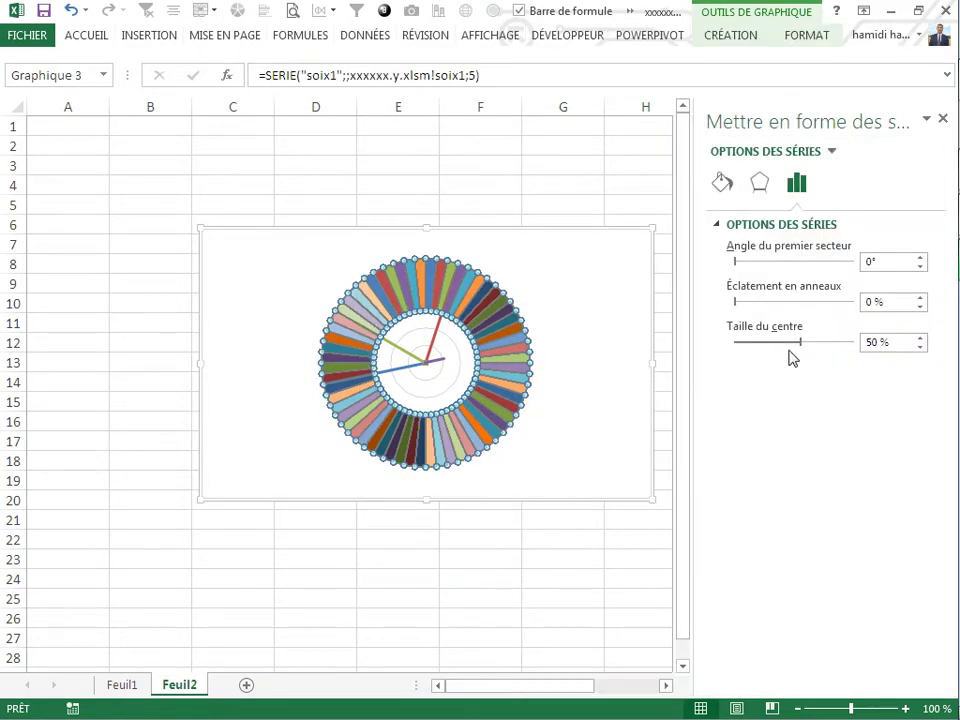
pyautogui.moveTo(803, 348); pyautogui.dragTo(835, 347)
pyautogui.click(517, 594)
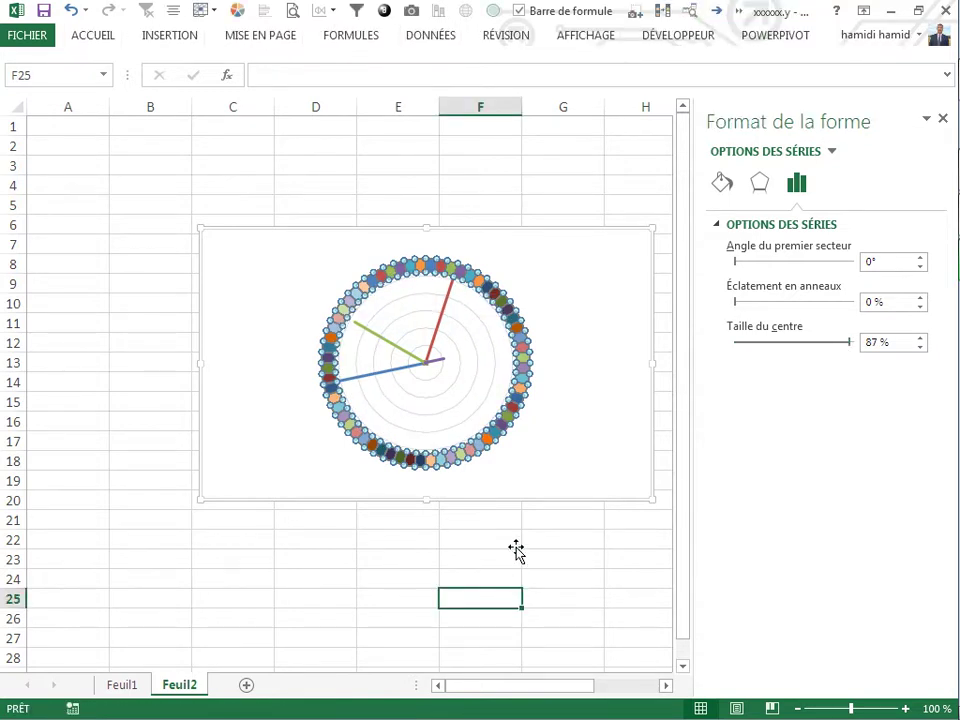
# Step: Give the ring no fill and a red outline, then close the format pane
pyautogui.click(522, 377)
pyautogui.rightClick(522, 375)
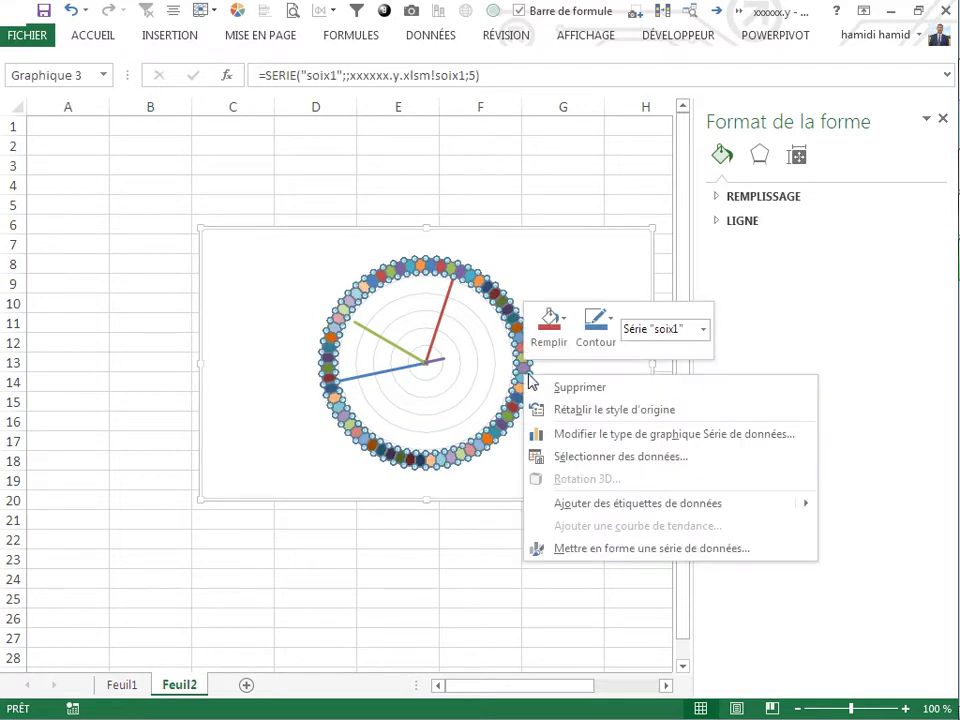
pyautogui.click(564, 320)
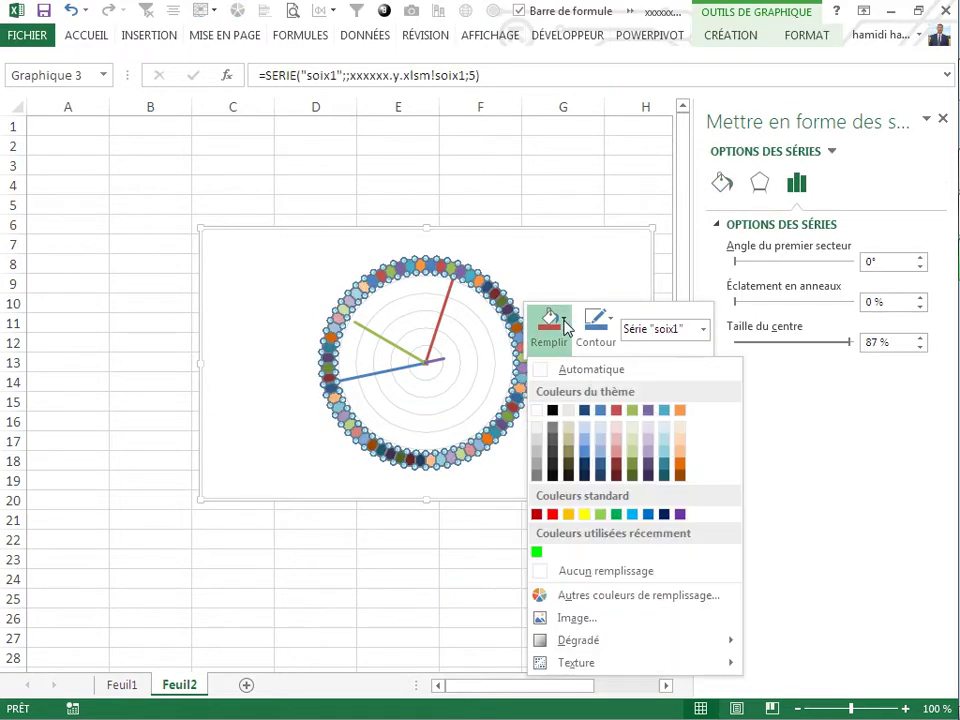
pyautogui.click(583, 571)
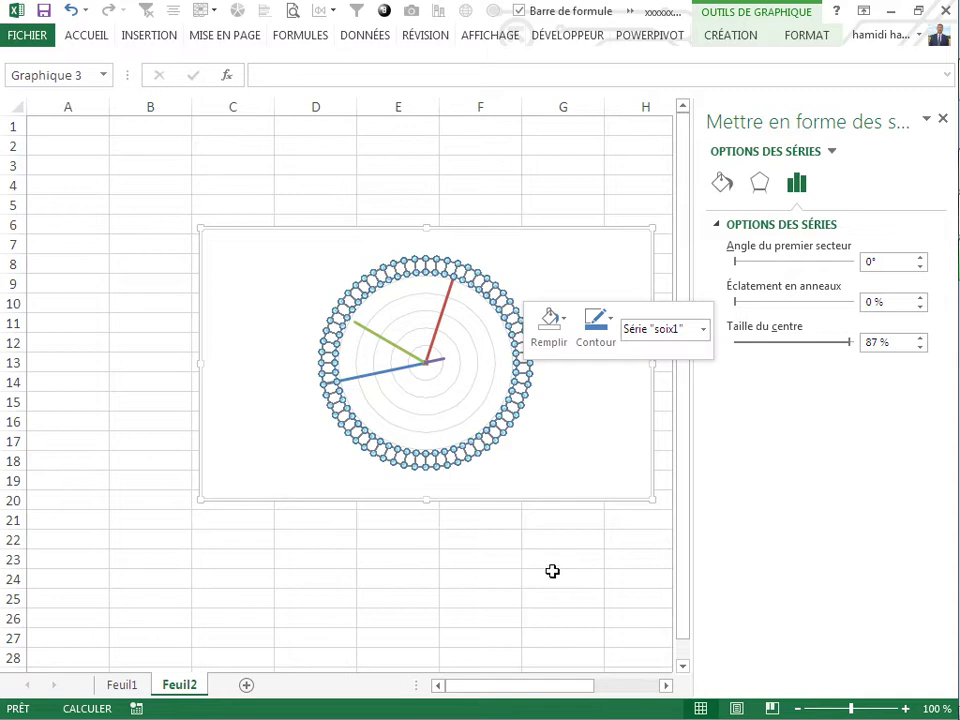
pyautogui.click(597, 333)
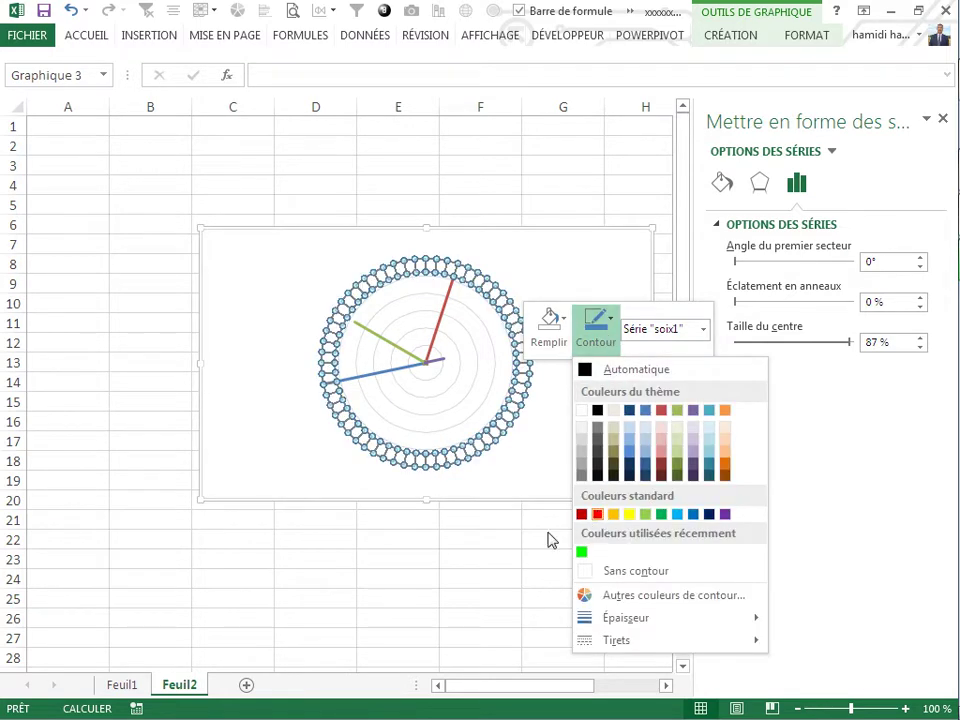
pyautogui.click(410, 593)
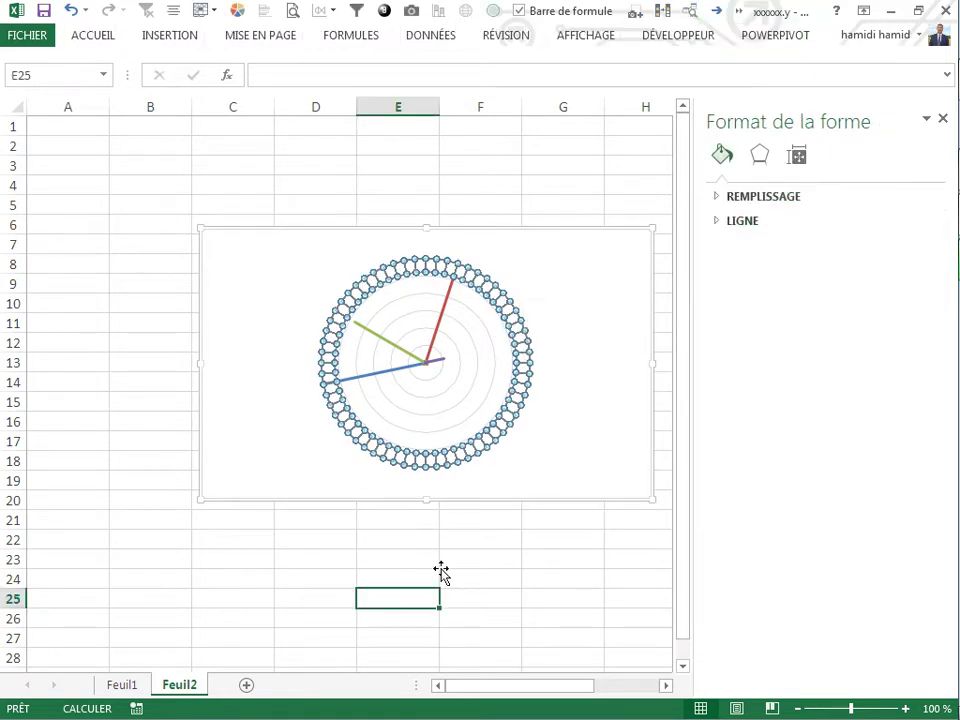
pyautogui.press('Up')
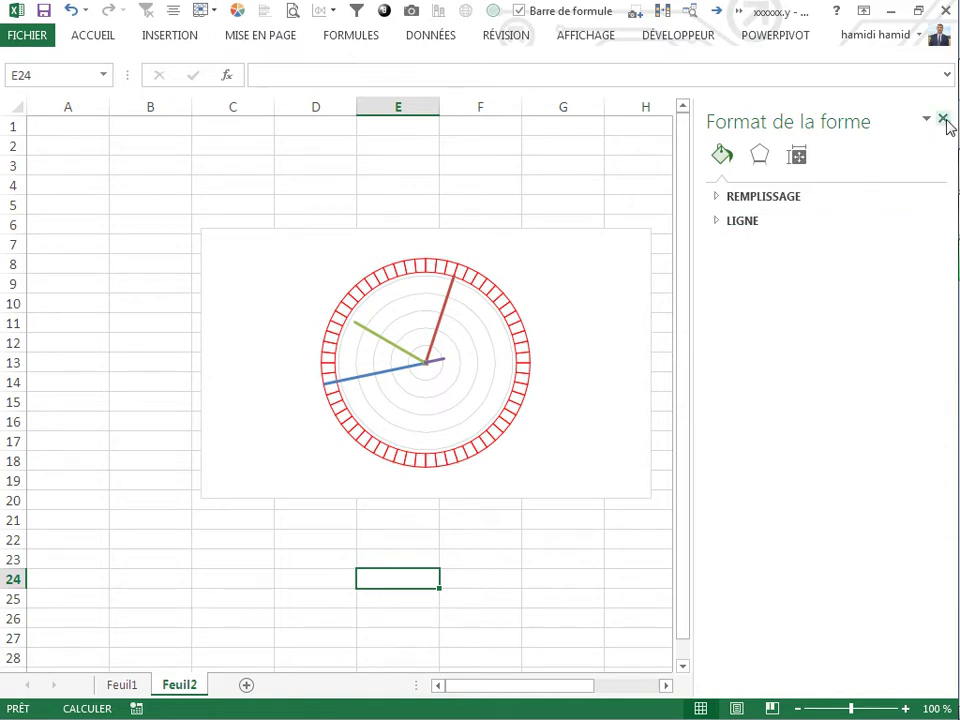
pyautogui.click(942, 119)
pyautogui.click(478, 186)
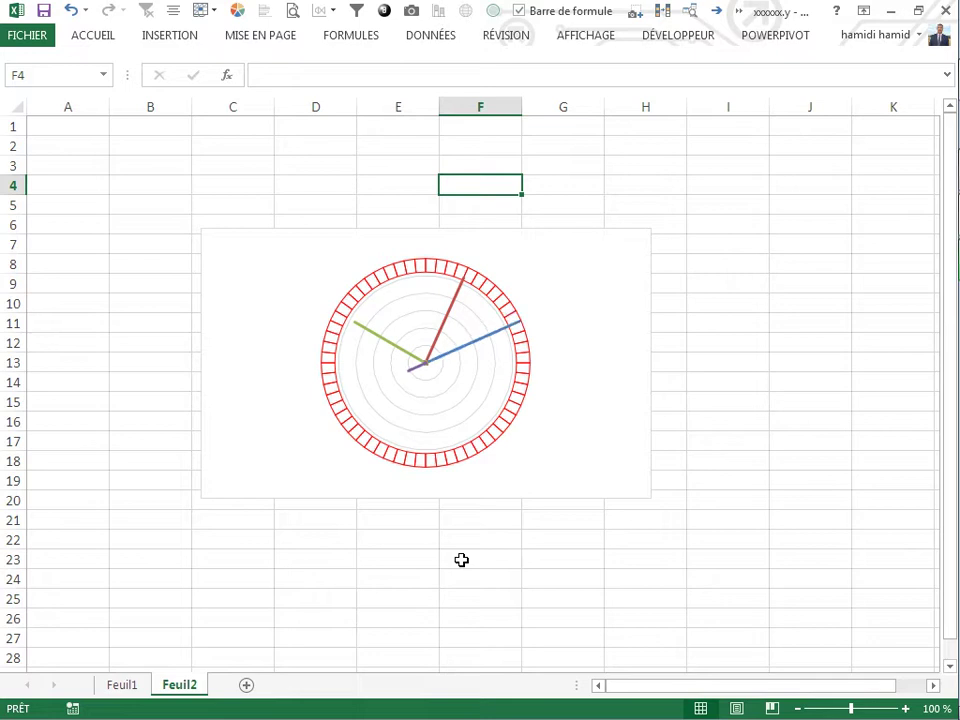
pyautogui.click(455, 571)
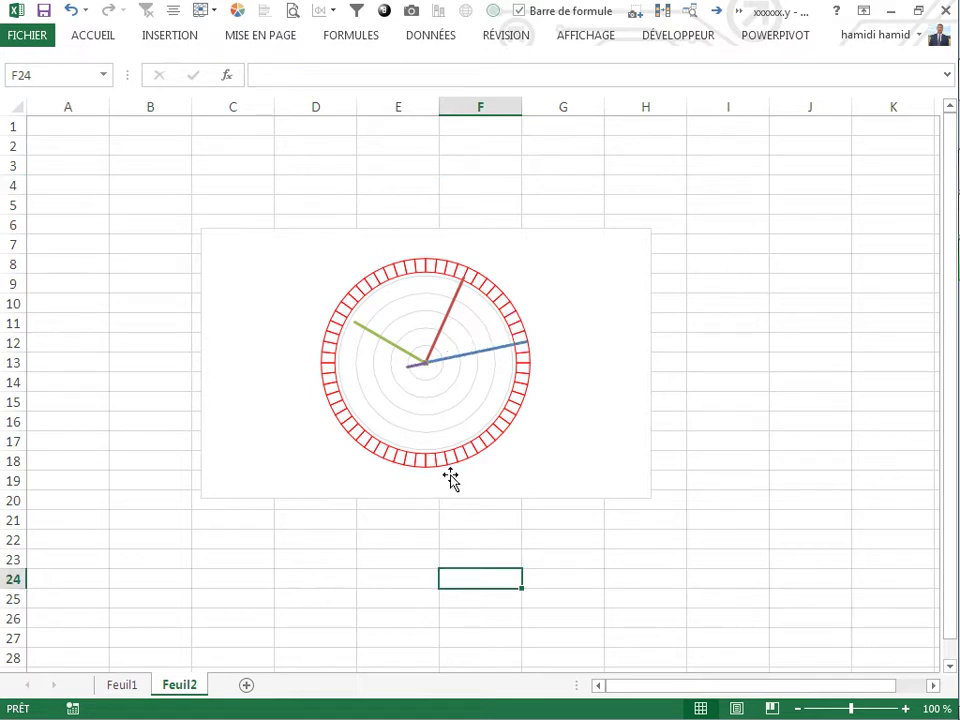
pyautogui.click(462, 357)
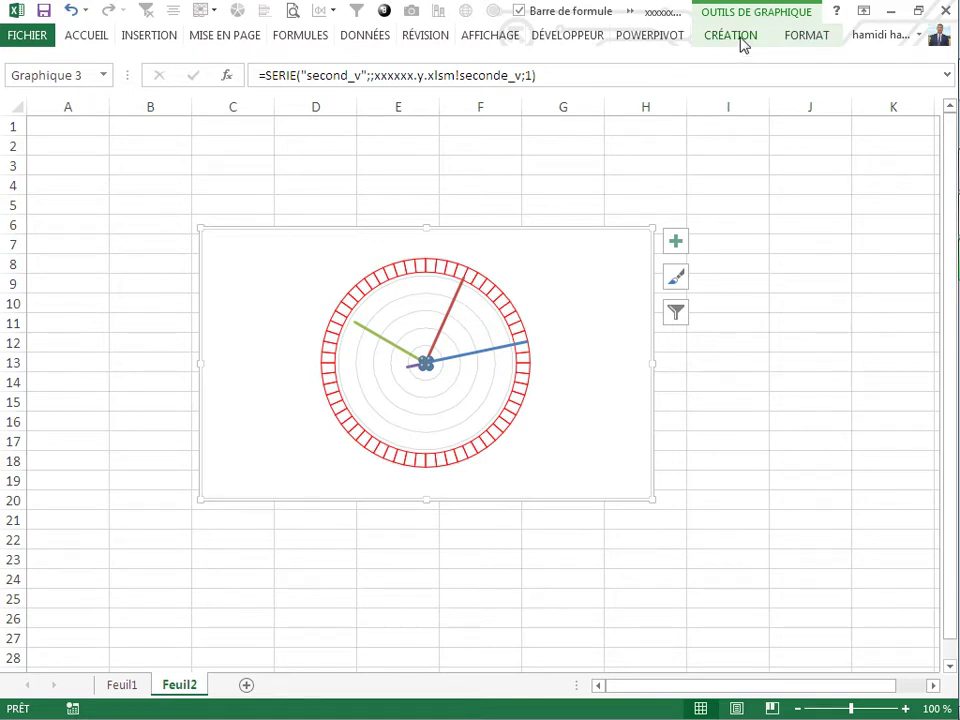
# Step: Add a series named douze with values =Feuil2!douze1 and confirm the data source
pyautogui.rightClick(425, 362)
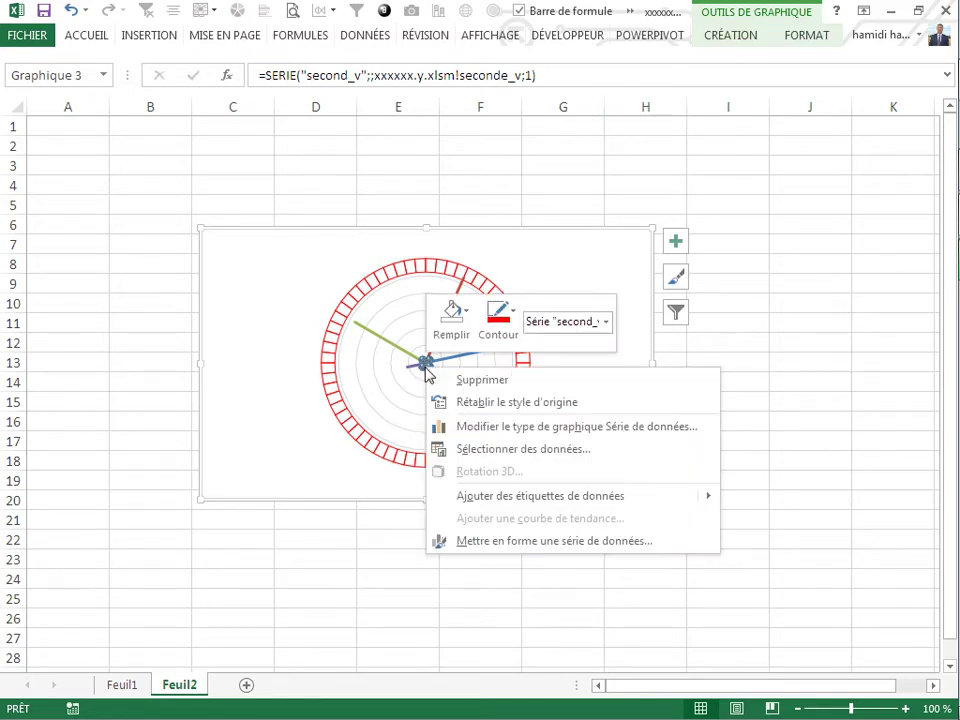
pyautogui.click(400, 545)
pyautogui.click(350, 545)
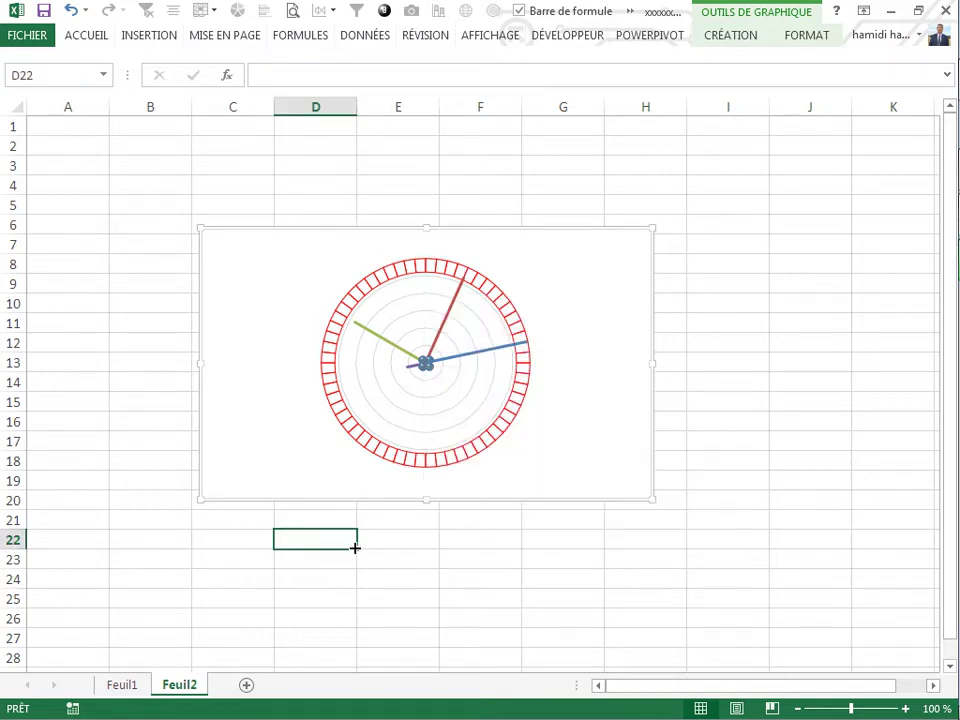
pyautogui.rightClick(490, 303)
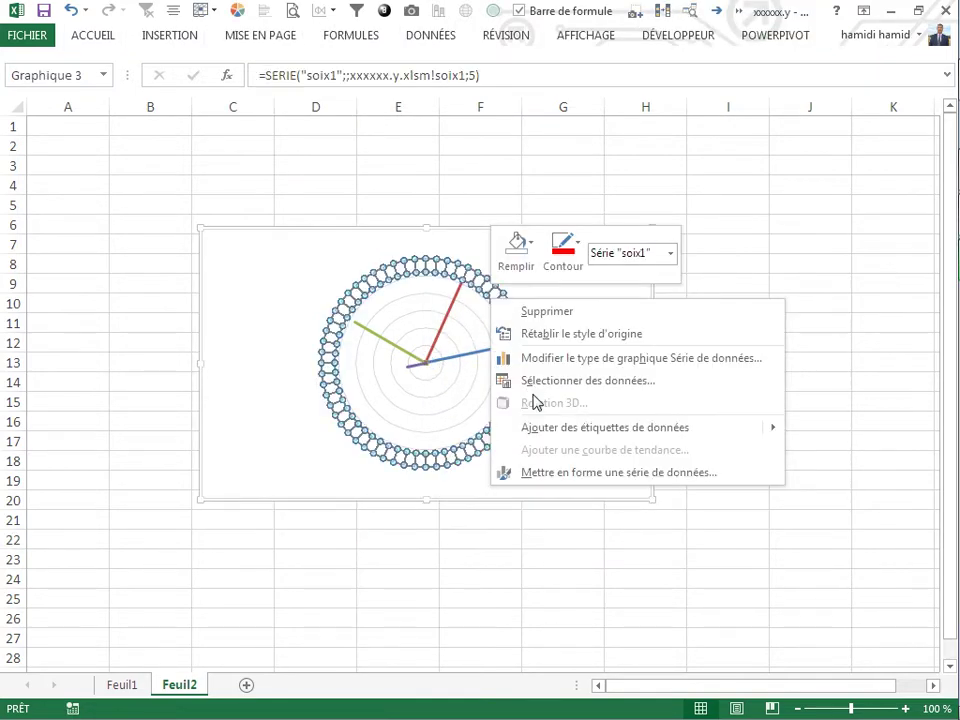
pyautogui.click(531, 398)
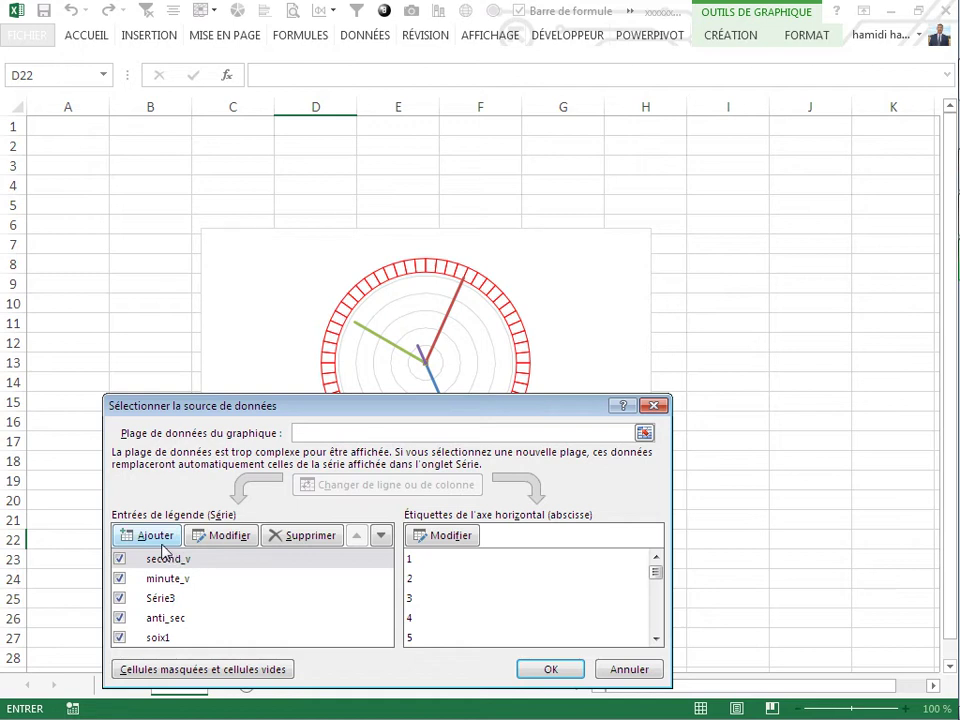
pyautogui.click(166, 541)
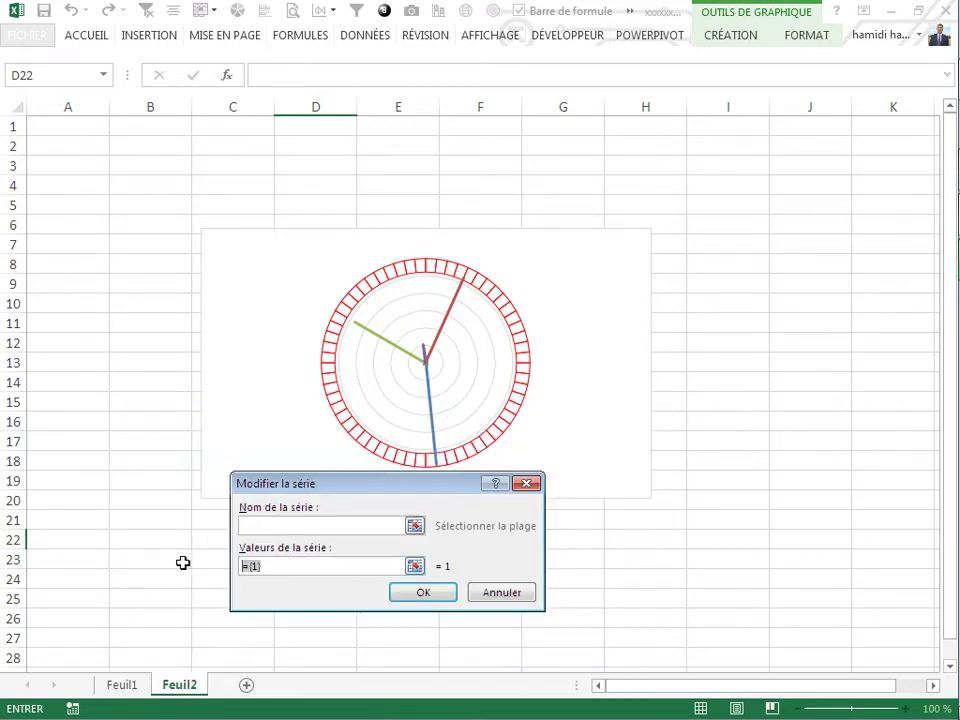
pyautogui.click(92, 603)
pyautogui.press('BackSpace')
pyautogui.press('BackSpace')
pyautogui.press('BackSpace')
pyautogui.click(273, 530)
pyautogui.write('douze')
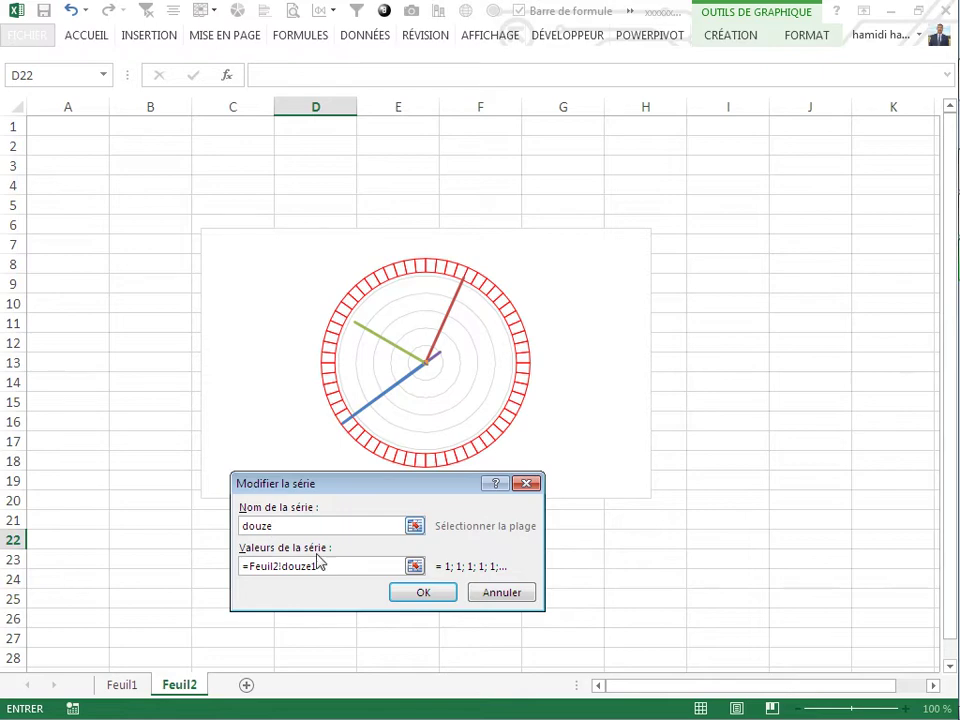
pyautogui.click(416, 595)
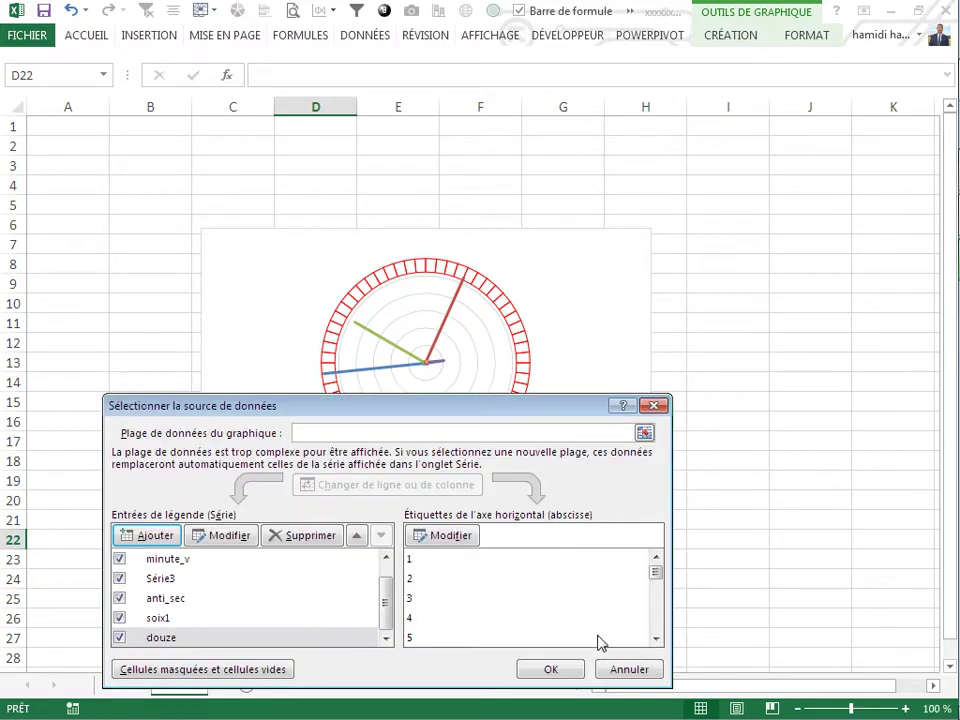
pyautogui.click(551, 670)
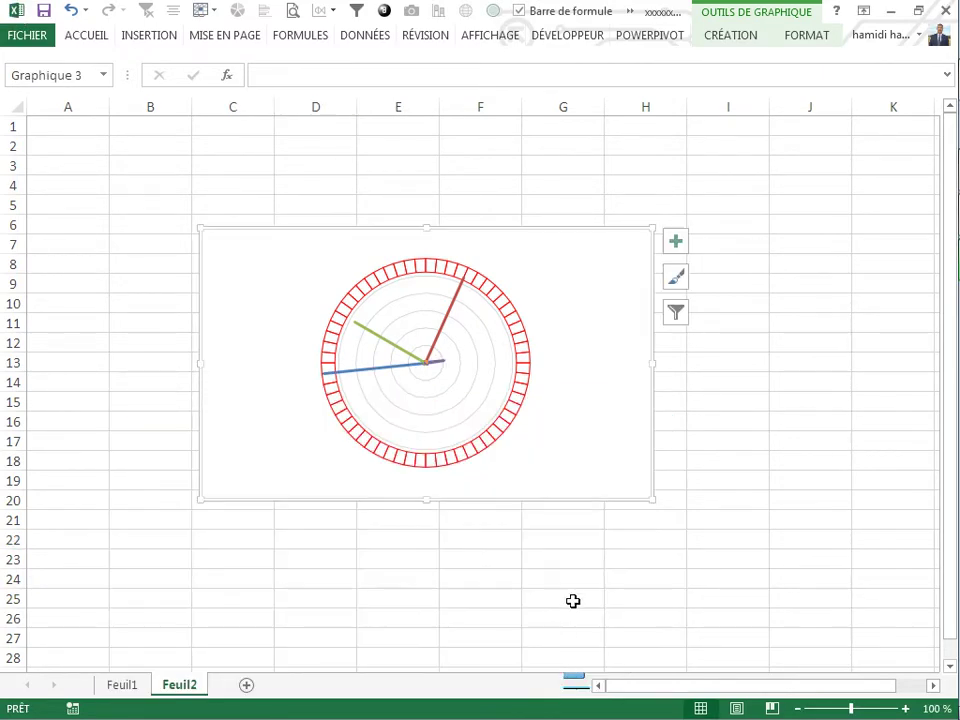
# Step: Change the douze series' chart type to Anneau (doughnut) in the combo chart list
pyautogui.click(428, 360)
pyautogui.rightClick(427, 360)
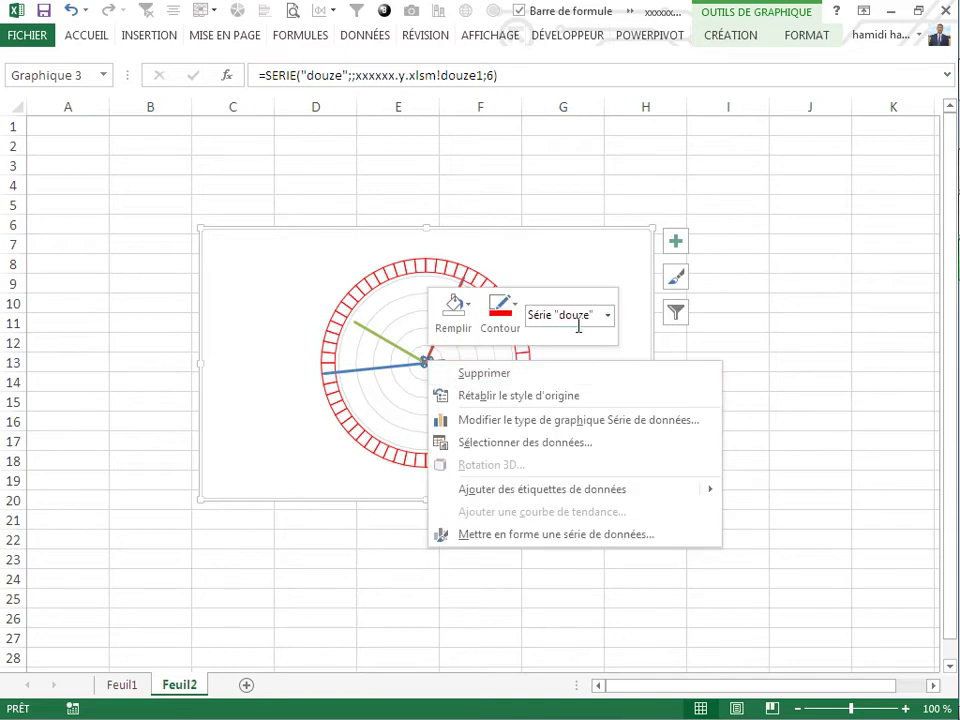
pyautogui.click(514, 421)
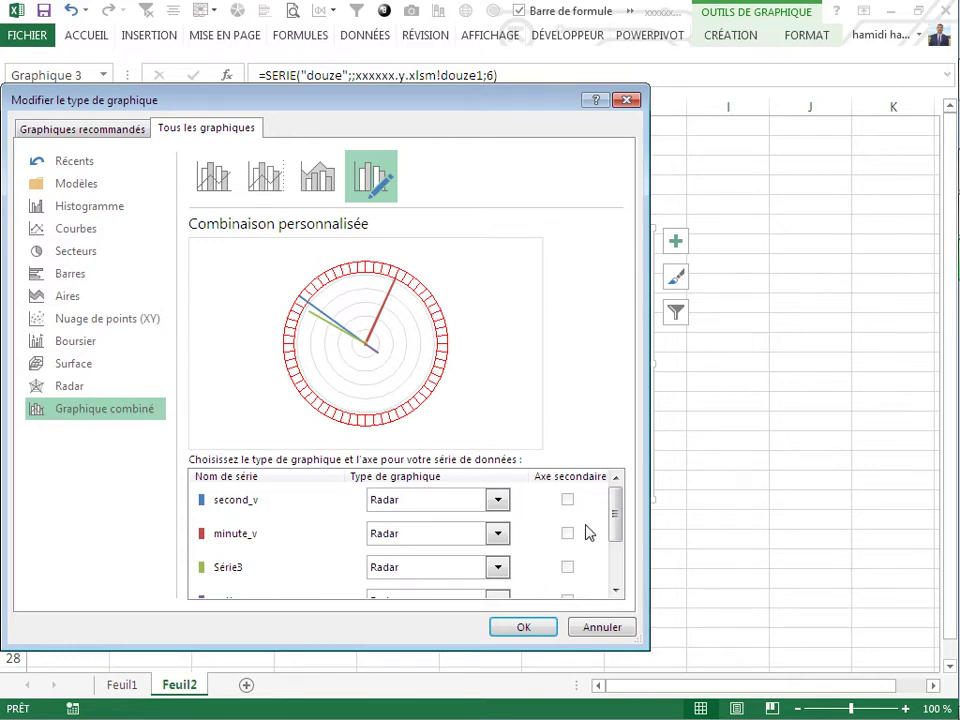
pyautogui.moveTo(615, 525); pyautogui.dragTo(613, 568)
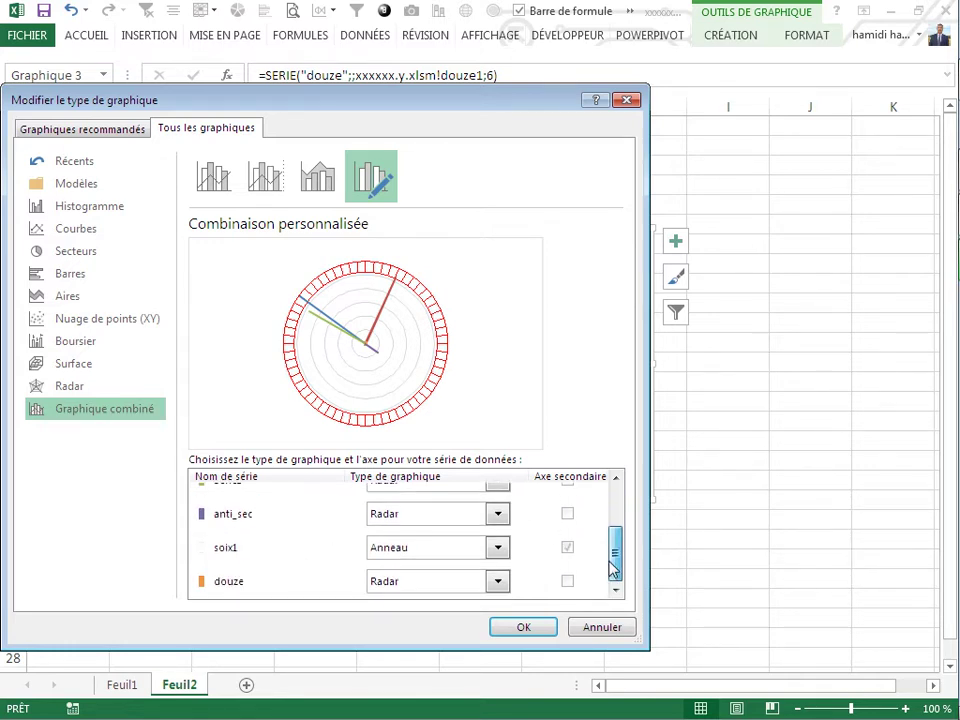
pyautogui.click(497, 581)
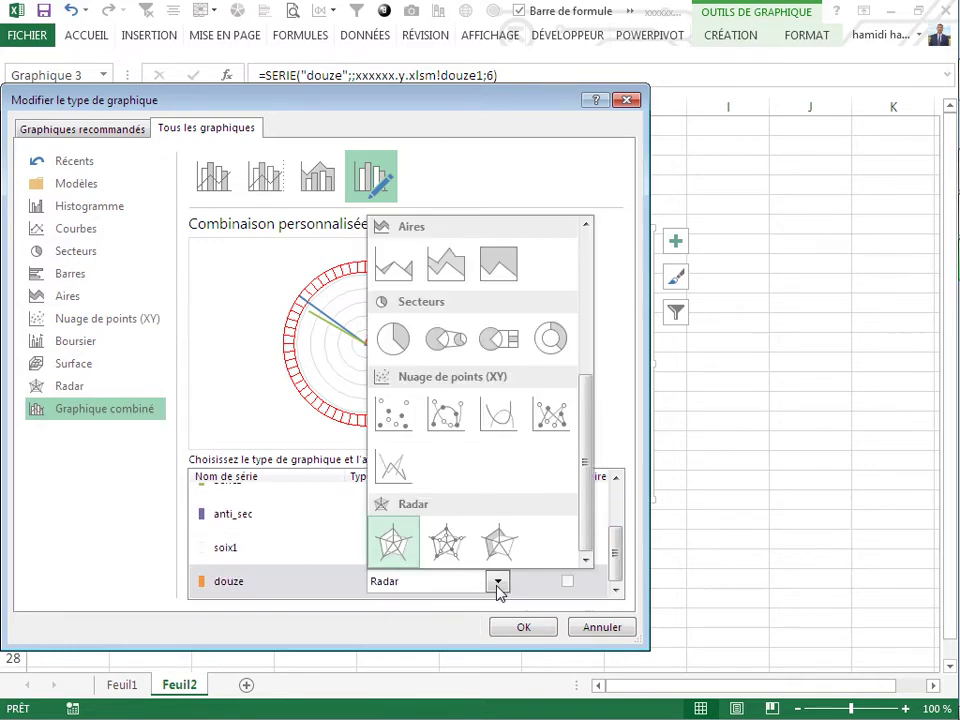
pyautogui.click(515, 120)
pyautogui.moveTo(493, 111); pyautogui.dragTo(306, 120)
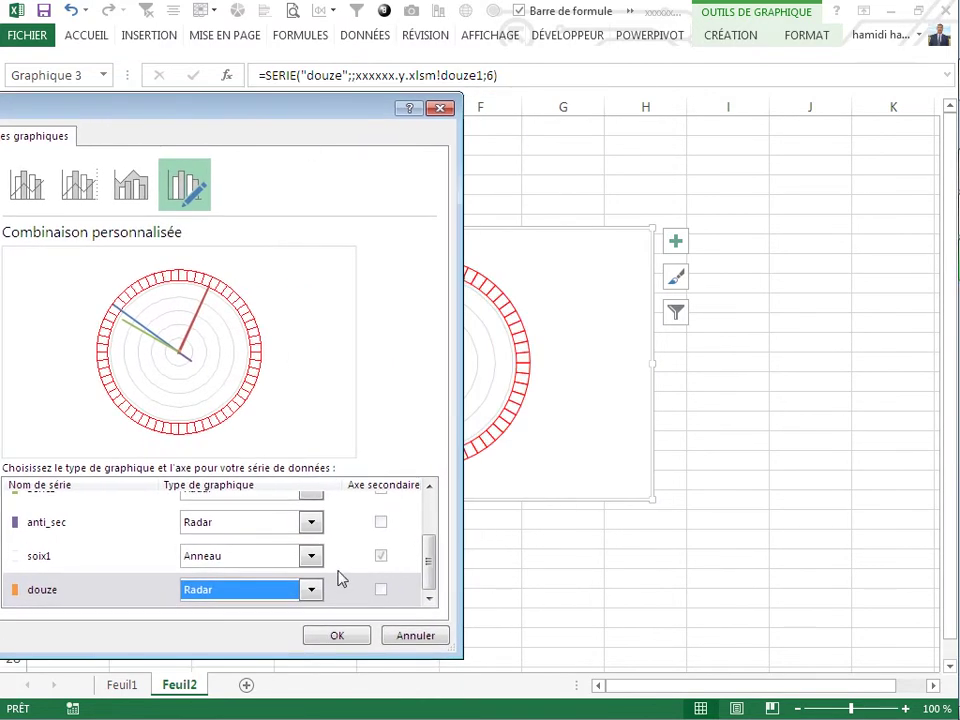
pyautogui.click(314, 590)
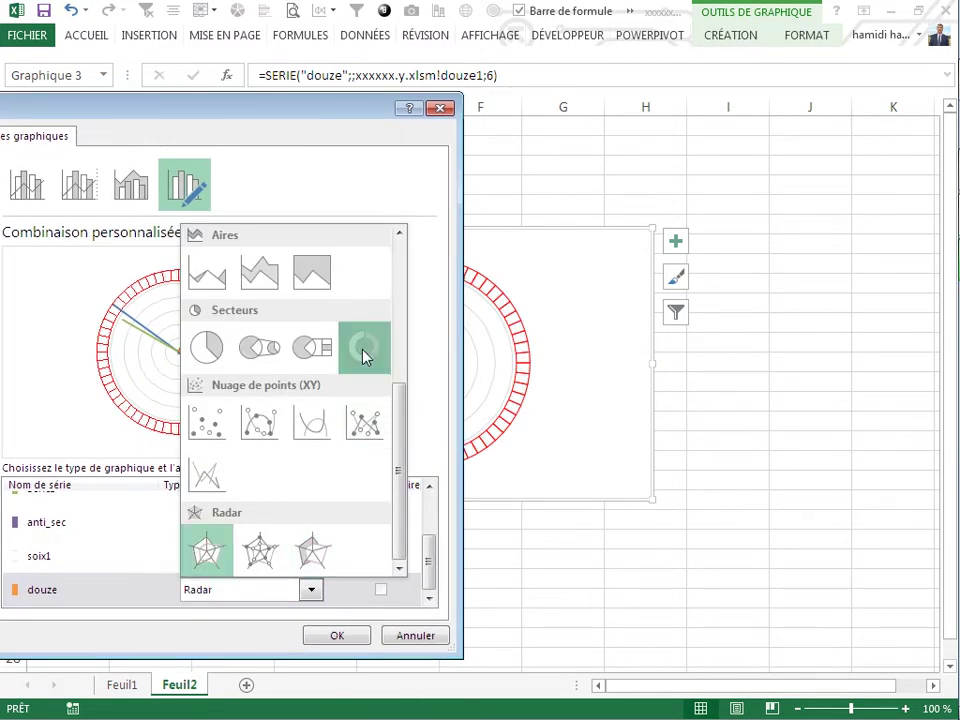
pyautogui.click(364, 355)
pyautogui.click(338, 637)
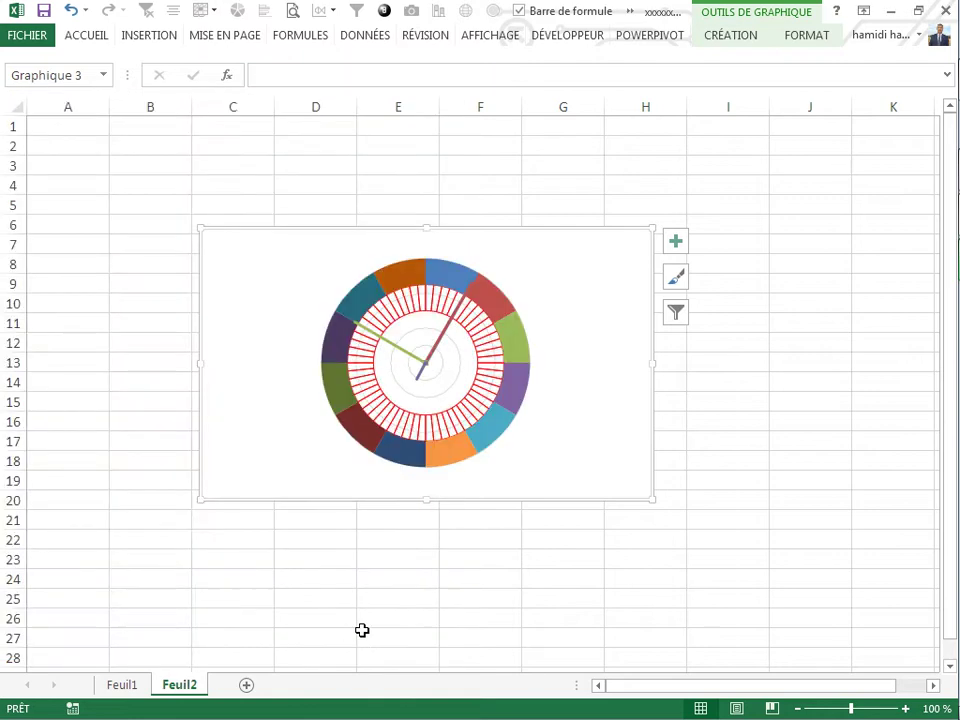
pyautogui.click(485, 597)
# Step: Give the douze ring no fill and dark navy outlines
pyautogui.click(516, 348)
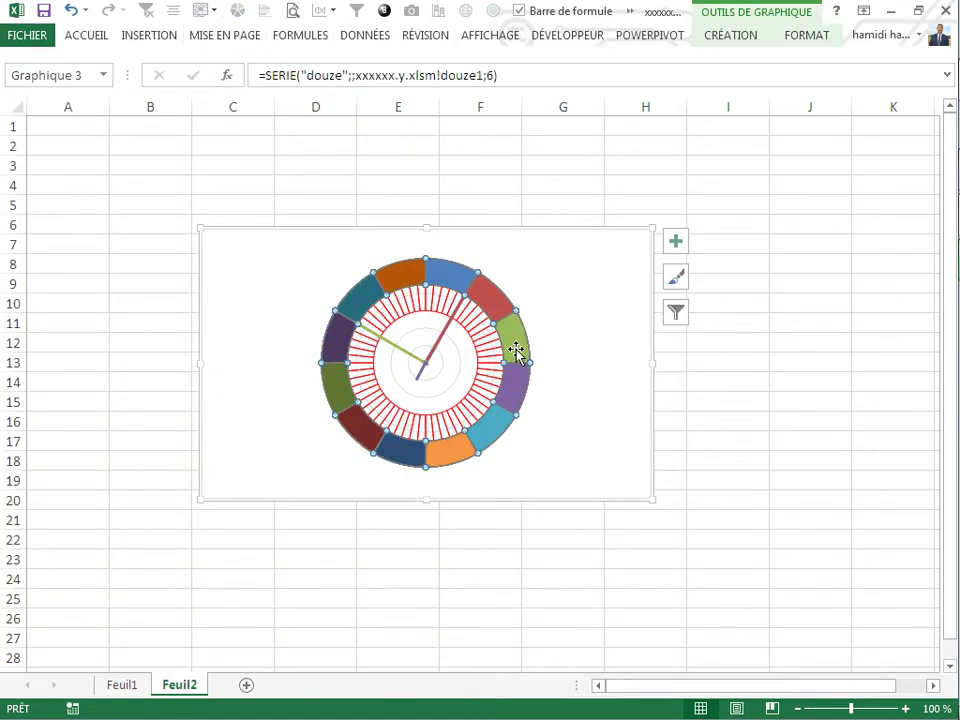
pyautogui.rightClick(516, 348)
pyautogui.click(545, 318)
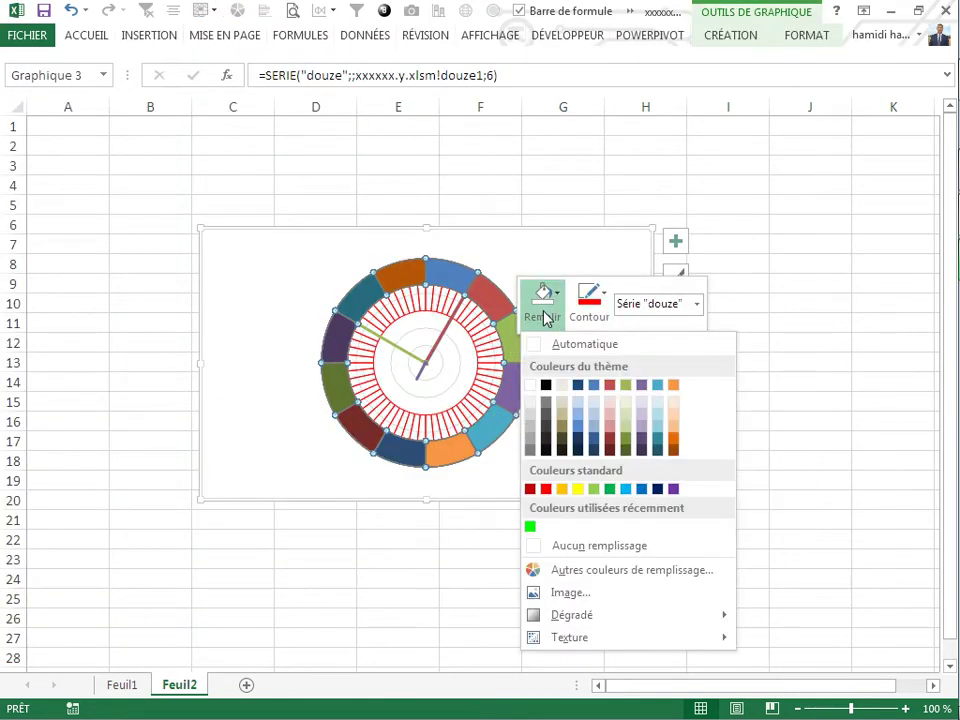
pyautogui.click(568, 545)
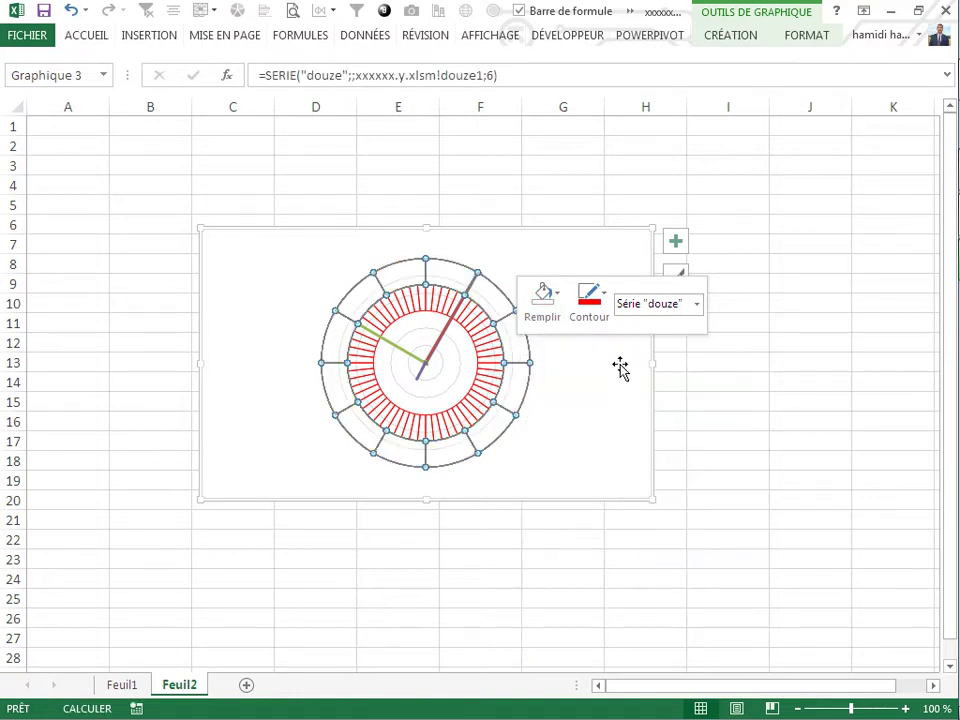
pyautogui.click(604, 305)
pyautogui.click(623, 386)
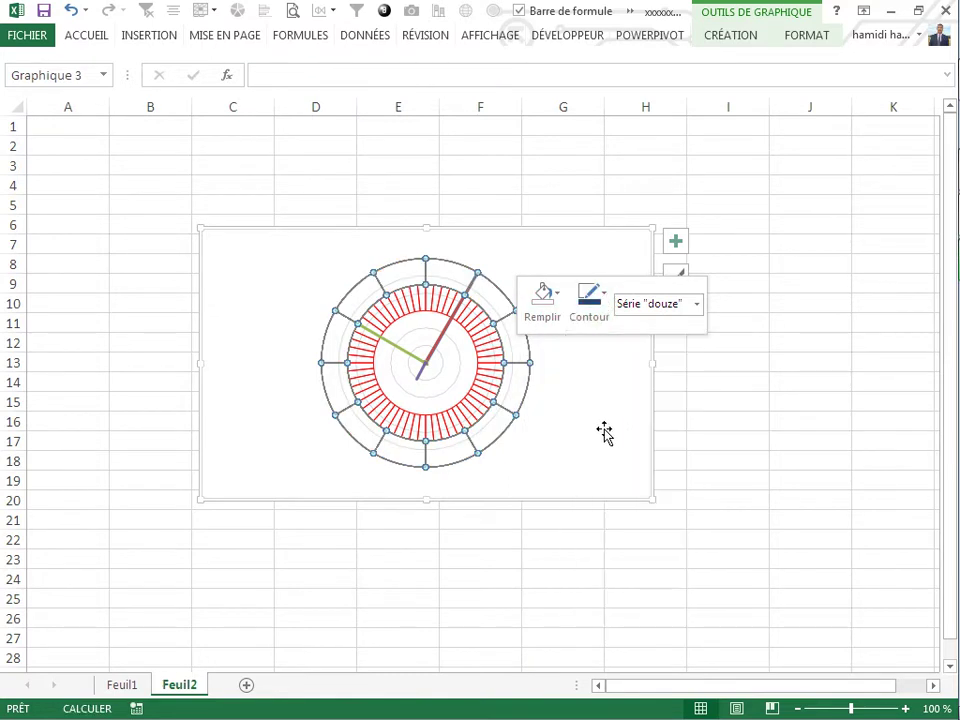
# Step: Raise the douze series' centre size to 88 % and close the format pane
pyautogui.rightClick(500, 414)
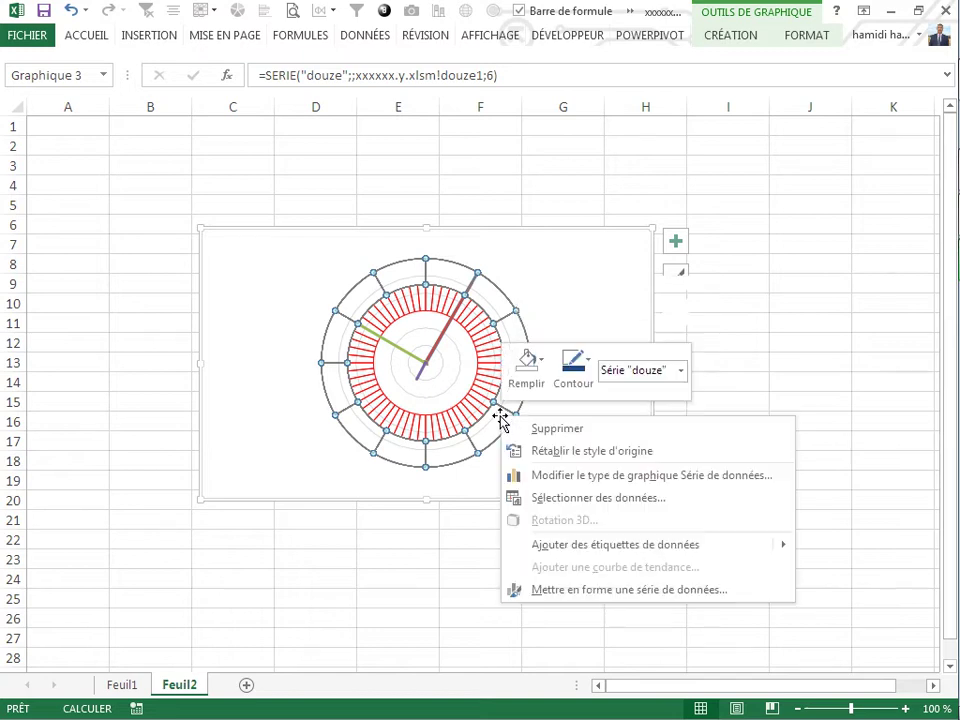
pyautogui.click(556, 590)
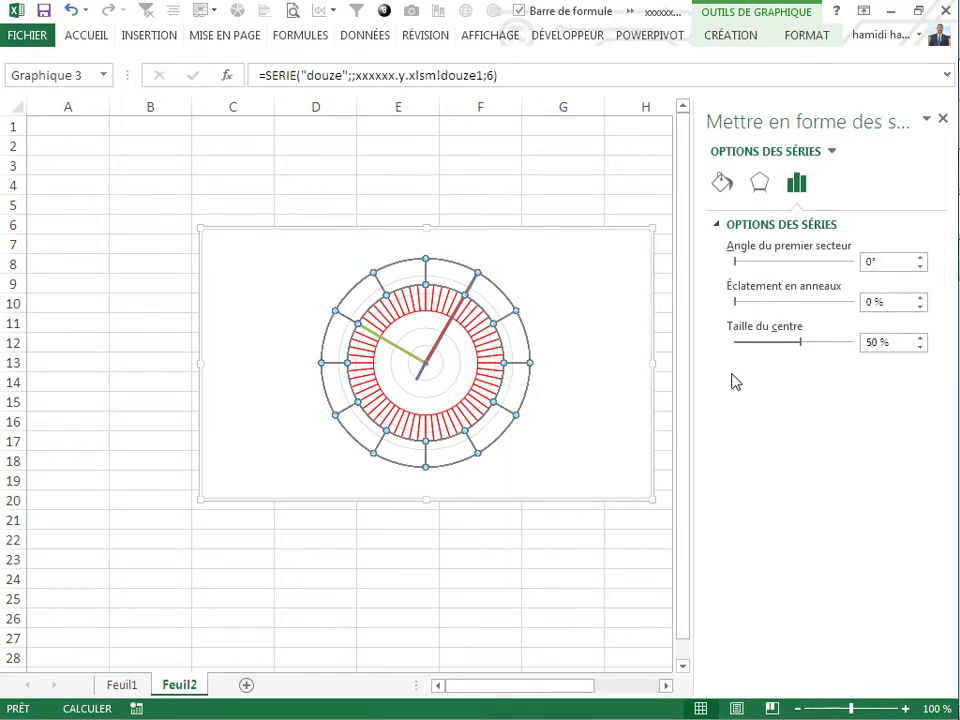
pyautogui.moveTo(804, 343); pyautogui.dragTo(853, 343)
pyautogui.click(493, 596)
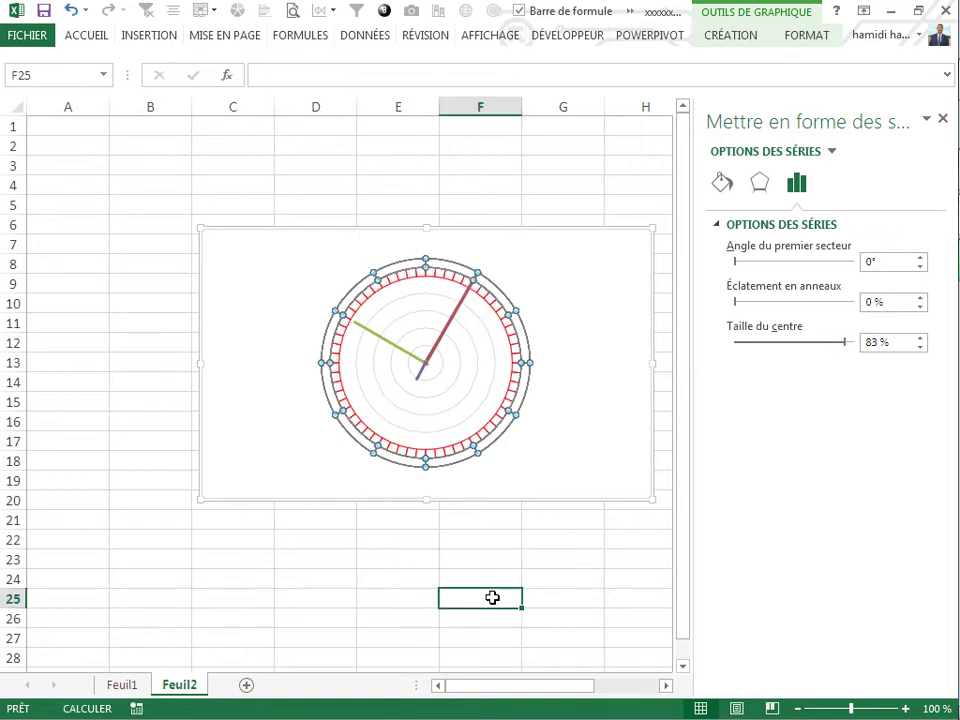
pyautogui.click(437, 573)
pyautogui.click(386, 555)
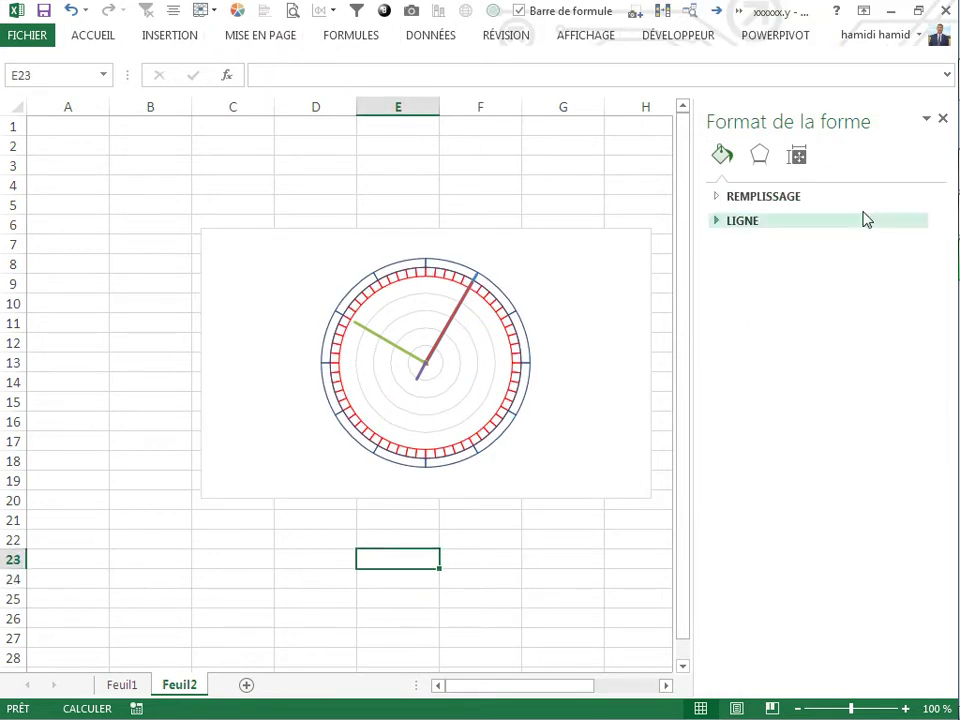
pyautogui.click(942, 118)
# Step: Recalculate twice with F9 so the clock hands advance
pyautogui.click(495, 188)
pyautogui.click(692, 388)
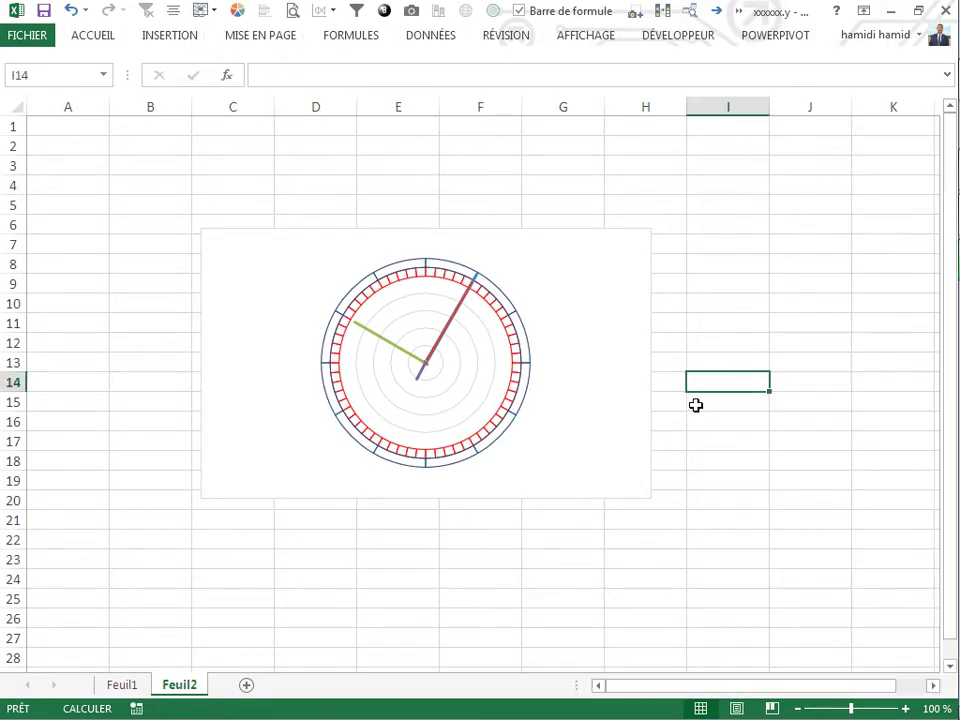
pyautogui.press('F9')
pyautogui.press('F9')
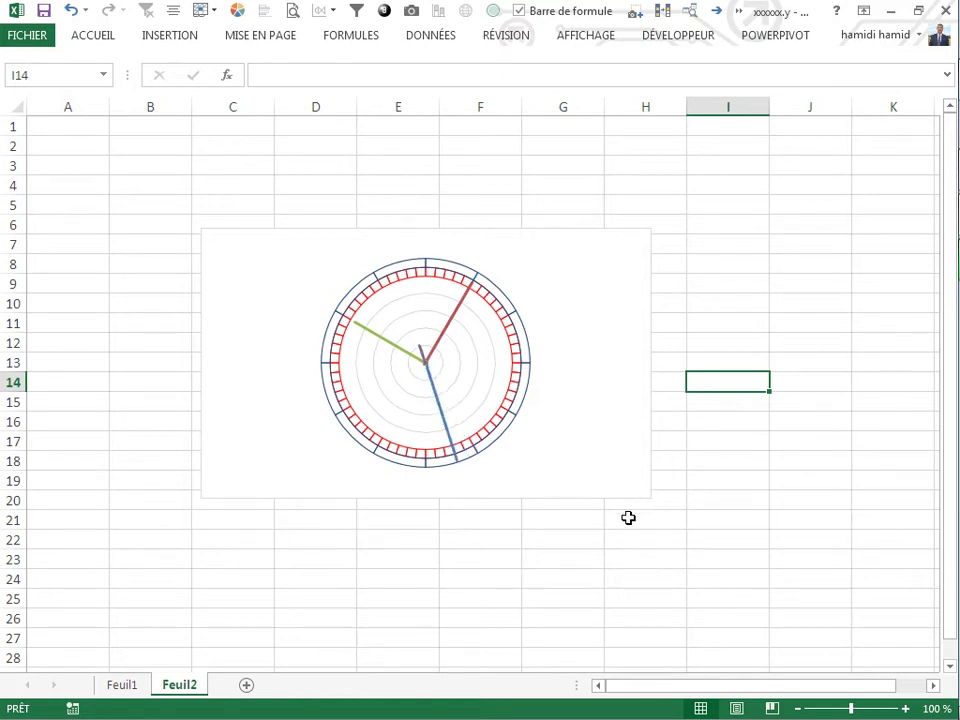
pyautogui.press('F9')
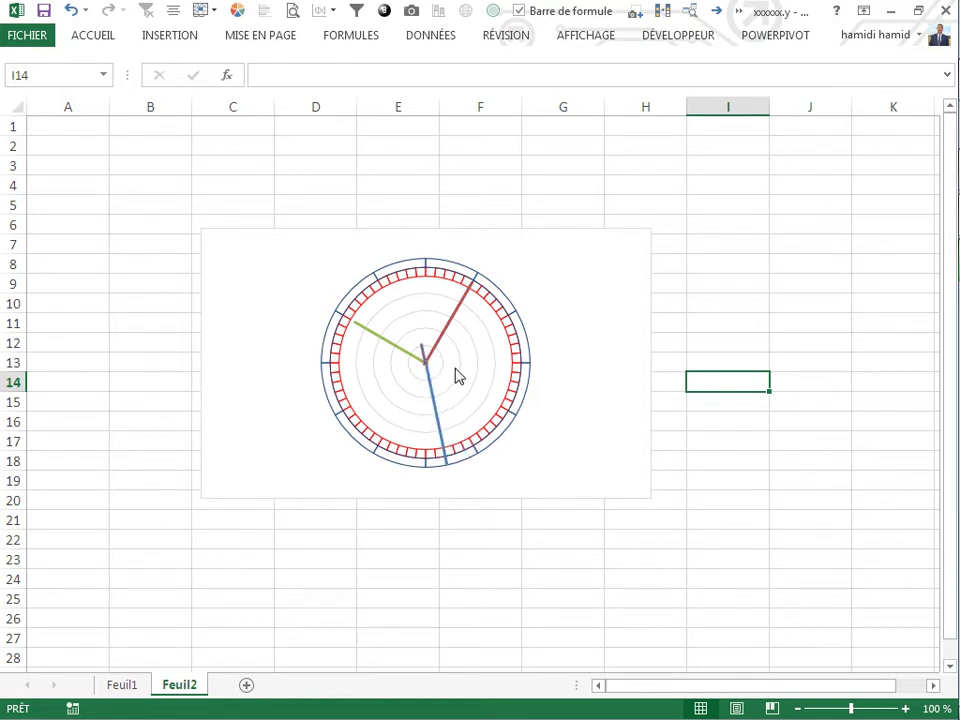
pyautogui.click(461, 371)
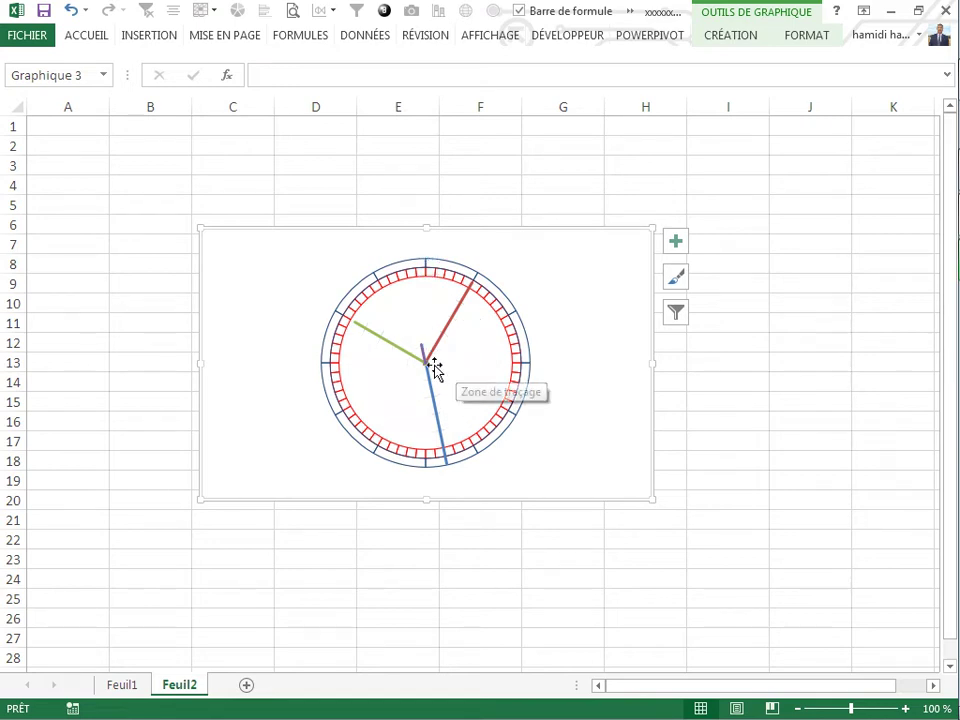
pyautogui.click(426, 364)
pyautogui.click(737, 38)
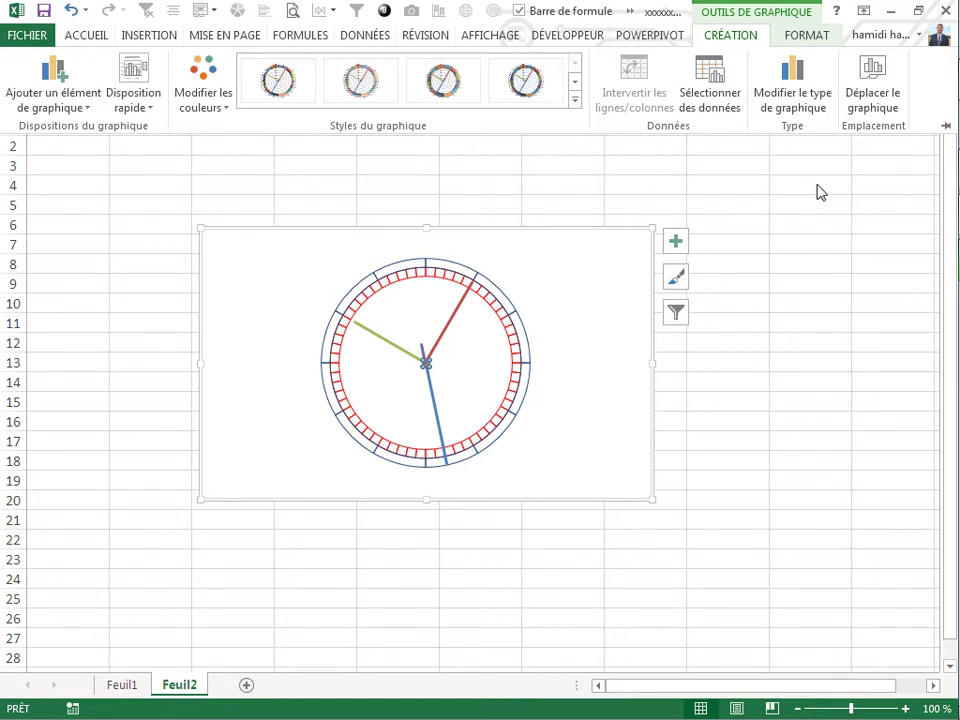
pyautogui.click(805, 38)
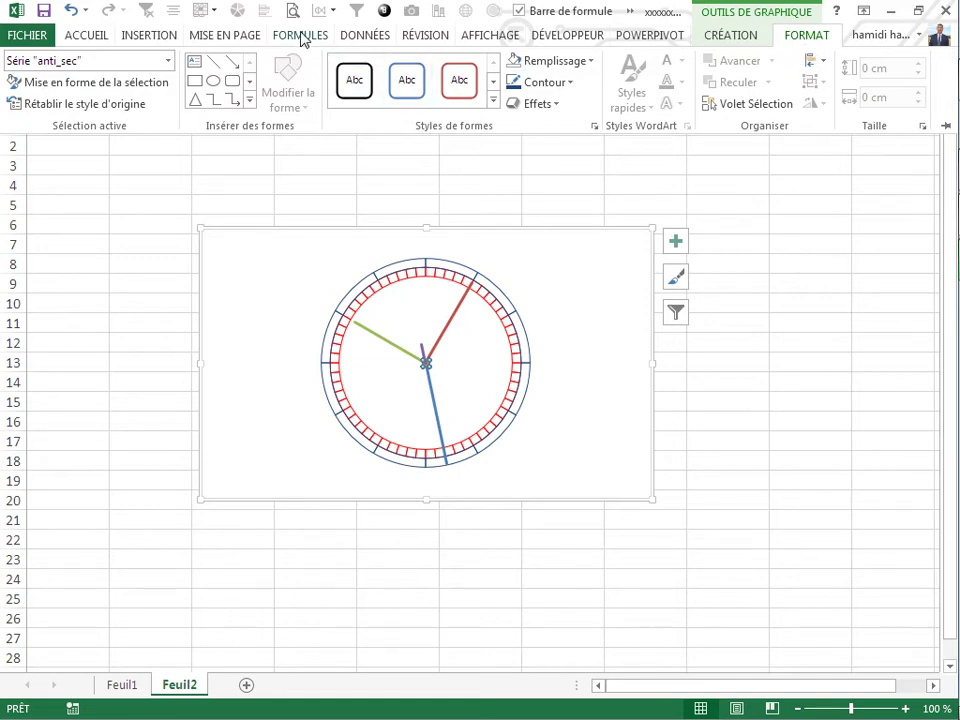
pyautogui.click(724, 405)
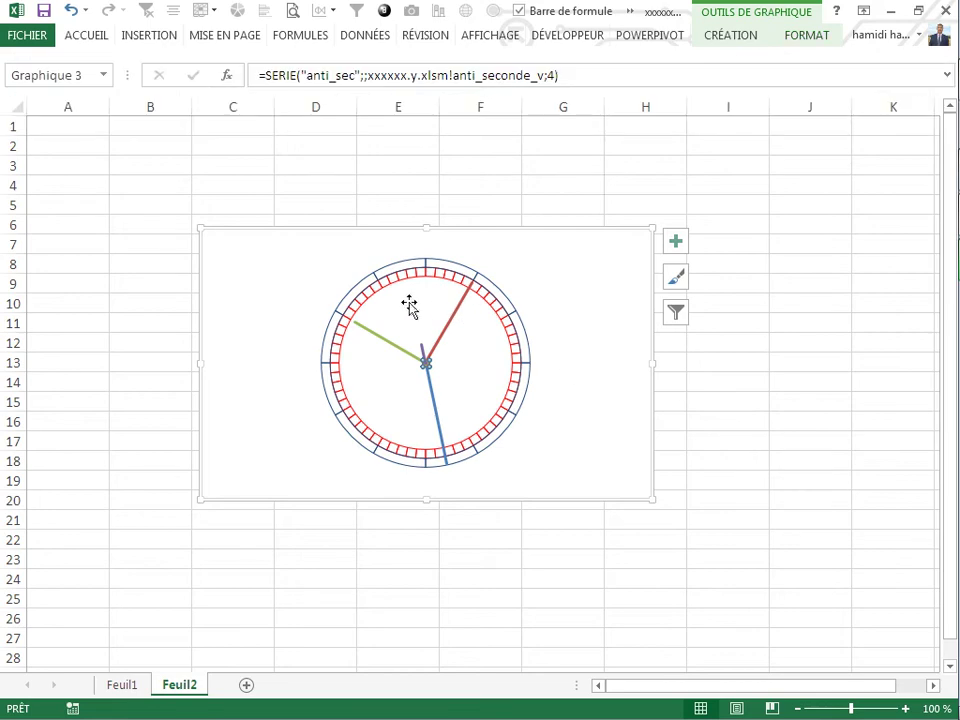
pyautogui.click(414, 306)
pyautogui.click(716, 418)
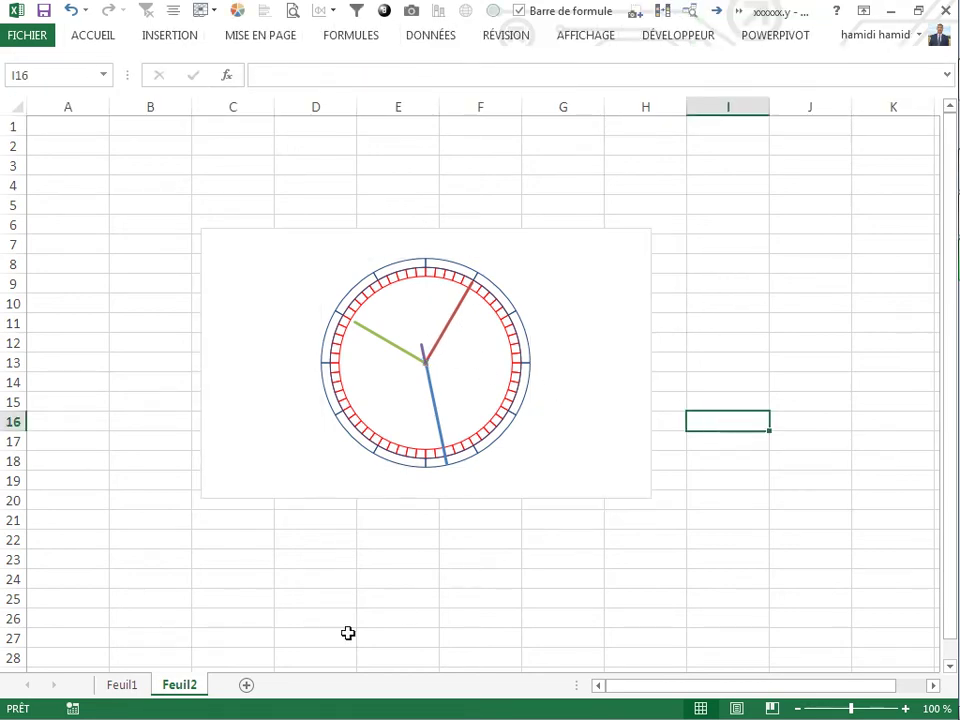
# Step: Try copying the Demar button to Feuil2, then delete the formula text mistakenly pasted into A3
pyautogui.click(122, 688)
pyautogui.rightClick(219, 160)
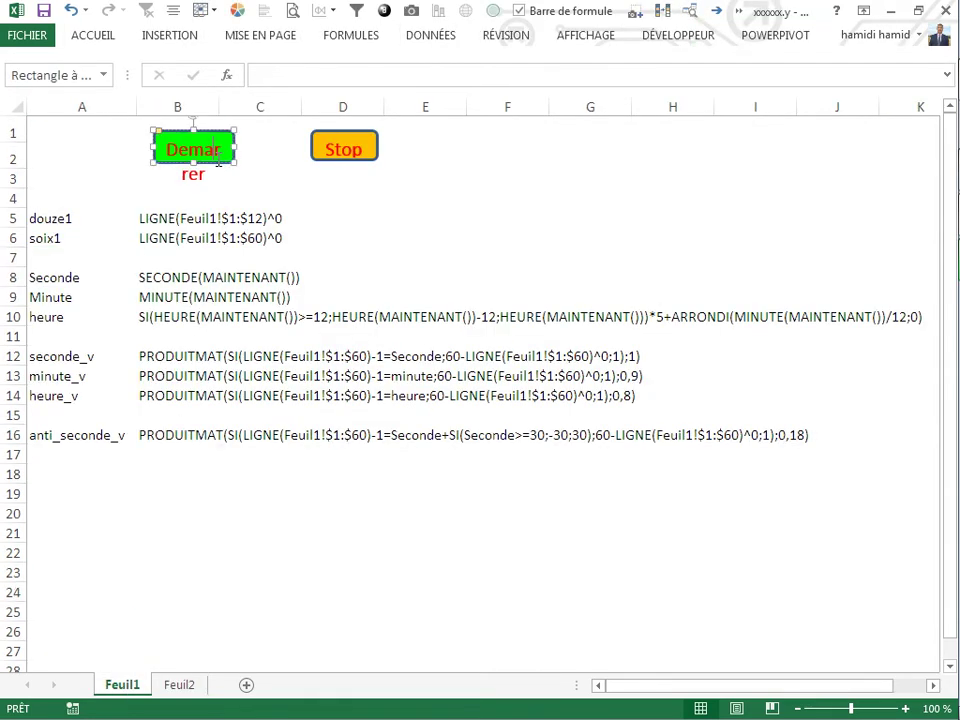
pyautogui.click(253, 196)
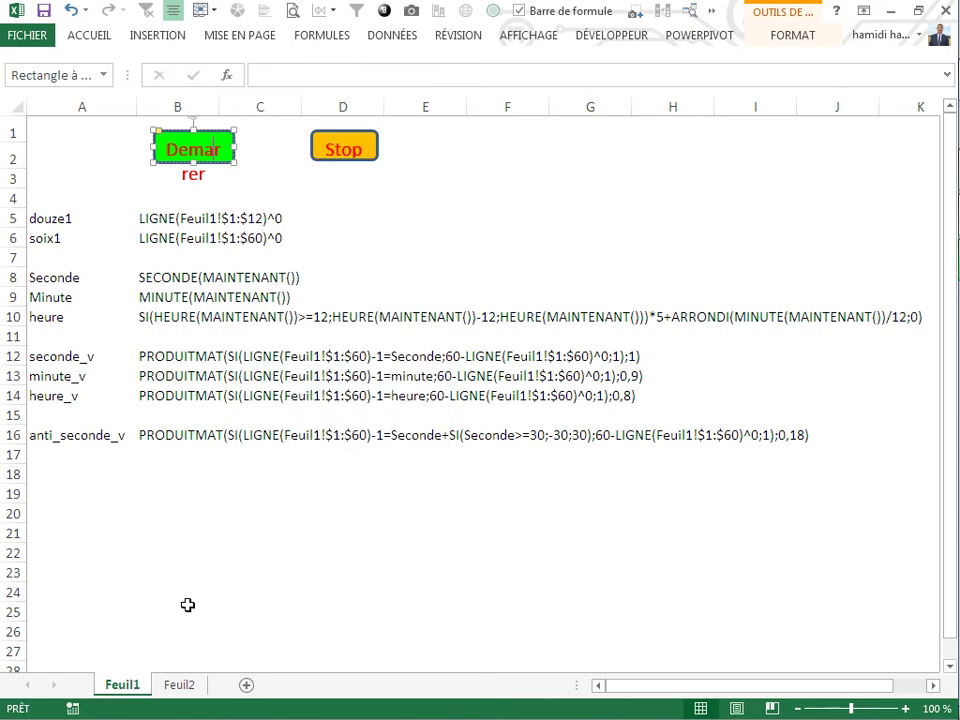
pyautogui.click(180, 686)
pyautogui.rightClick(133, 175)
pyautogui.press('Escape')
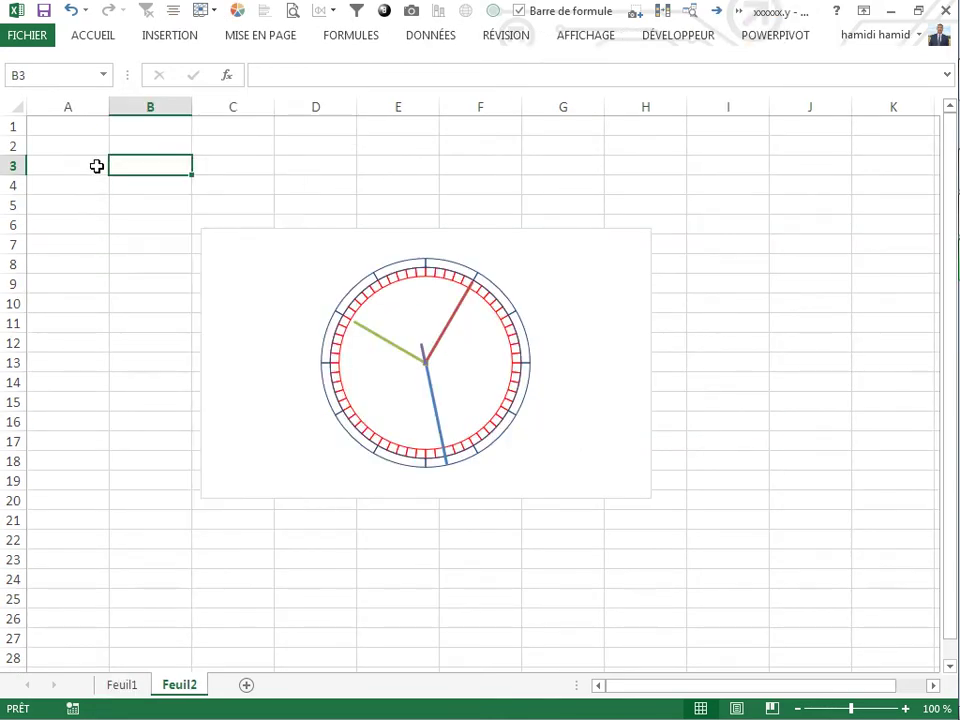
pyautogui.click(96, 165)
pyautogui.write('LIGNE(Feuil1!$1:$12)^0')
pyautogui.click(109, 273)
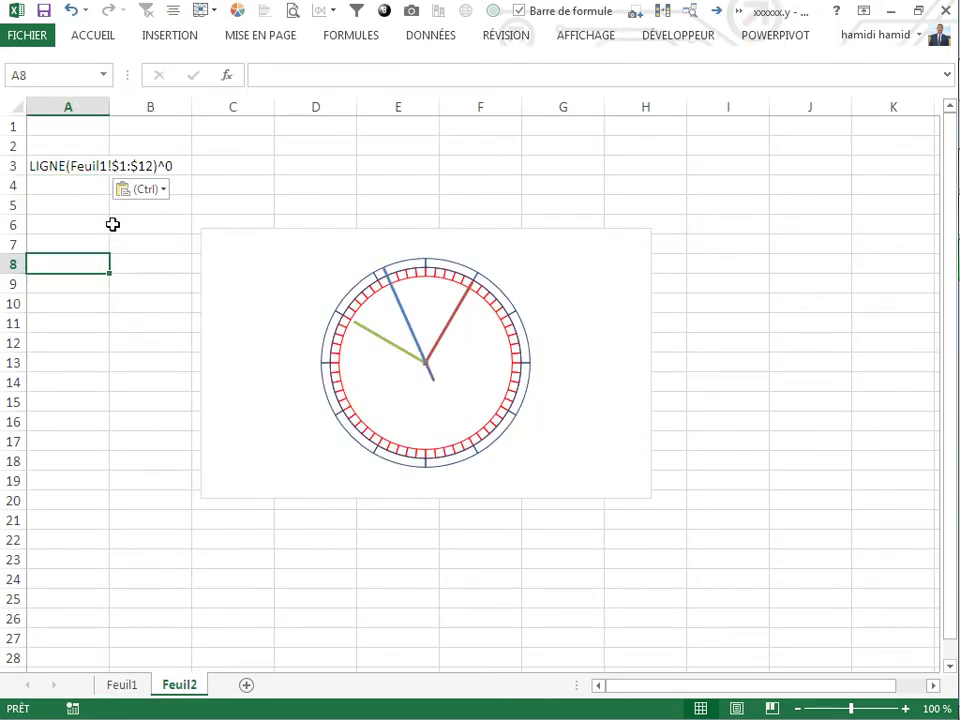
pyautogui.click(71, 165)
pyautogui.press('Delete')
pyautogui.click(98, 303)
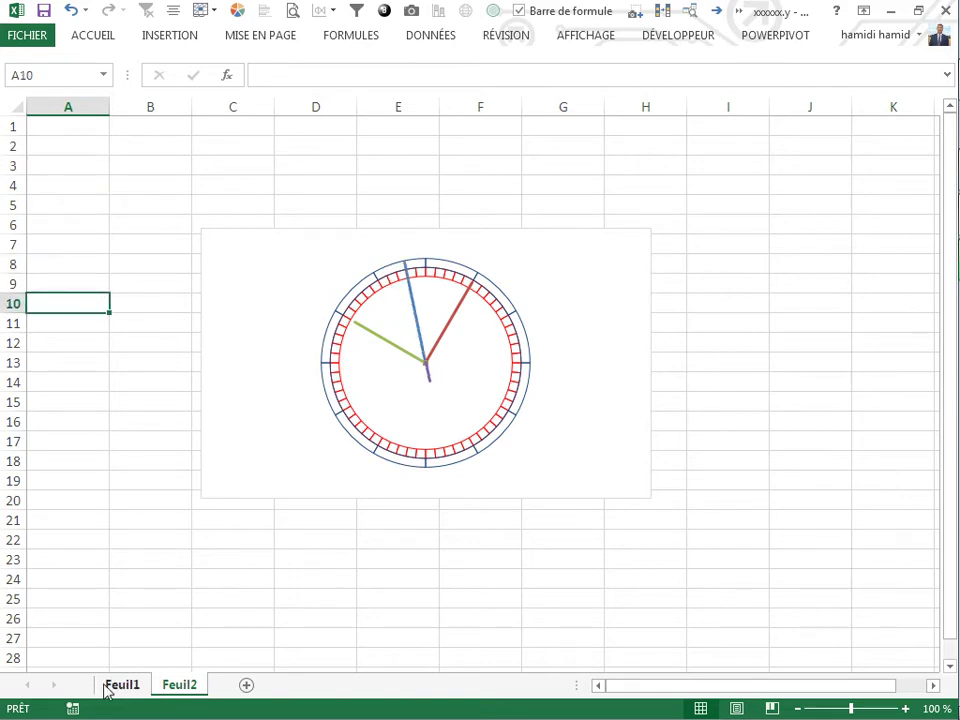
# Step: Copy the green Demar button from Feuil1 and paste it at B3 on Feuil2
pyautogui.click(112, 685)
pyautogui.press('Escape')
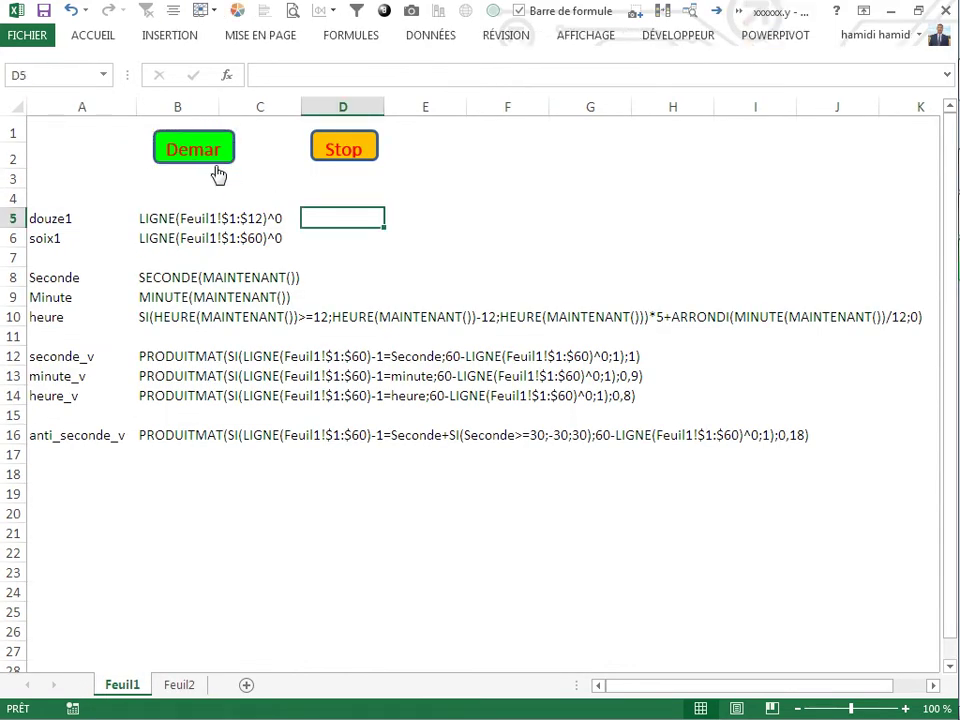
pyautogui.rightClick(228, 178)
pyautogui.click(264, 199)
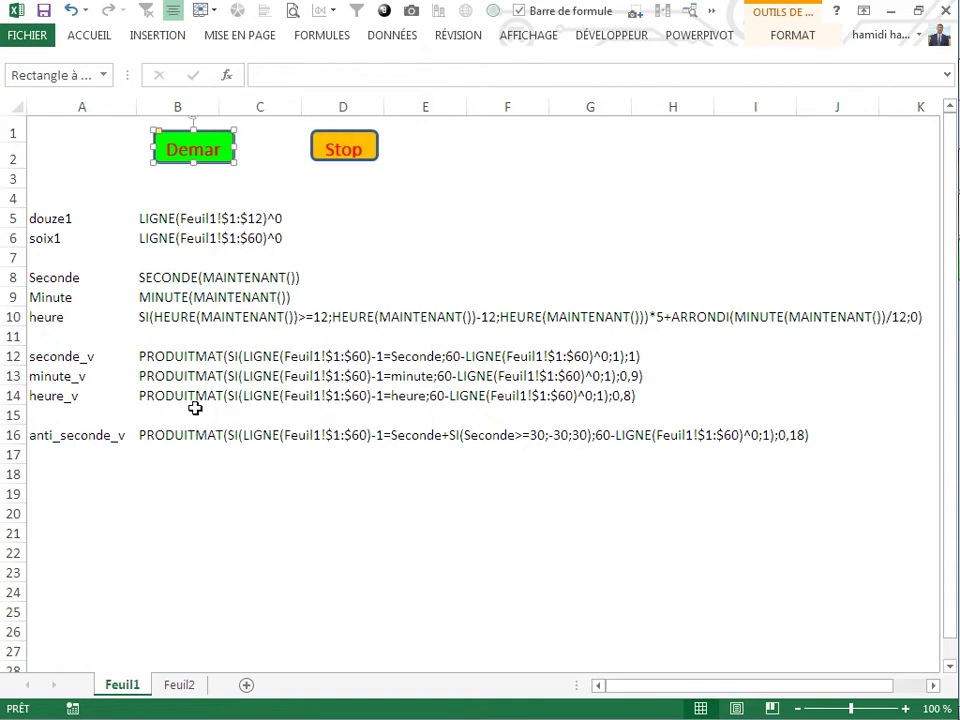
pyautogui.click(180, 685)
pyautogui.click(146, 167)
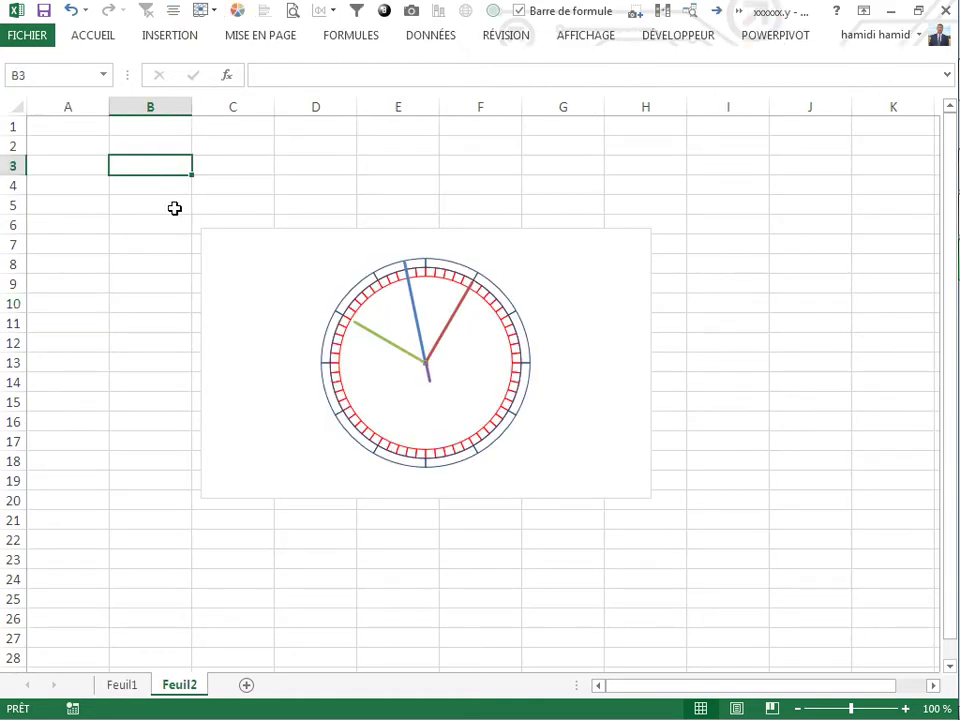
pyautogui.hotkey('ctrl', 'v')
pyautogui.click(141, 247)
# Step: Copy the orange Stop button from Feuil1 and paste it at E3 on Feuil2
pyautogui.click(122, 685)
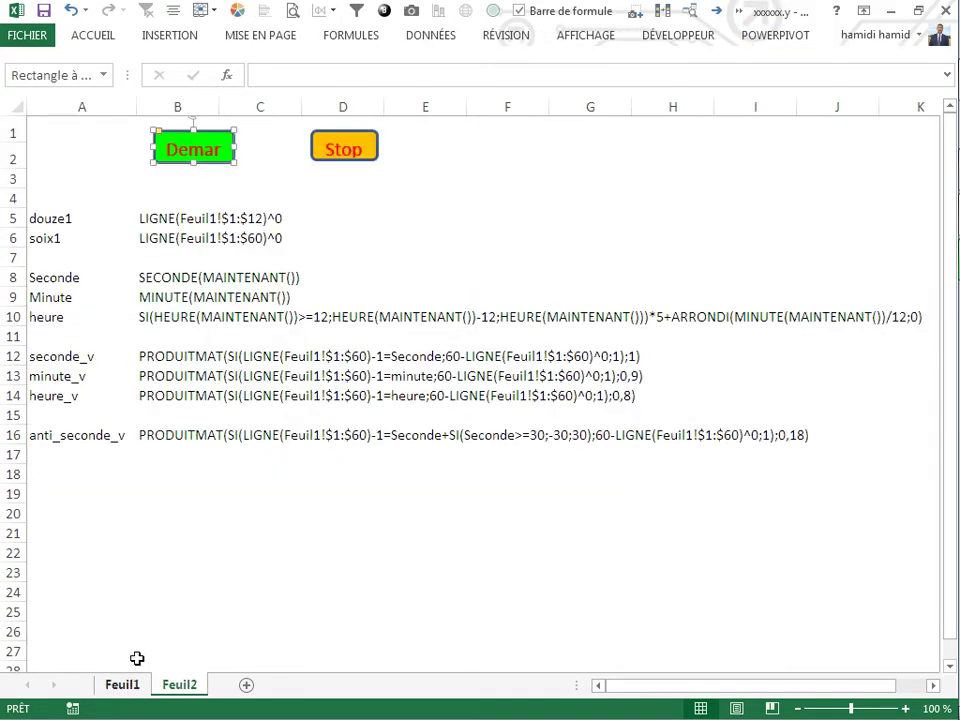
pyautogui.click(350, 158)
pyautogui.rightClick(351, 160)
pyautogui.press('Escape')
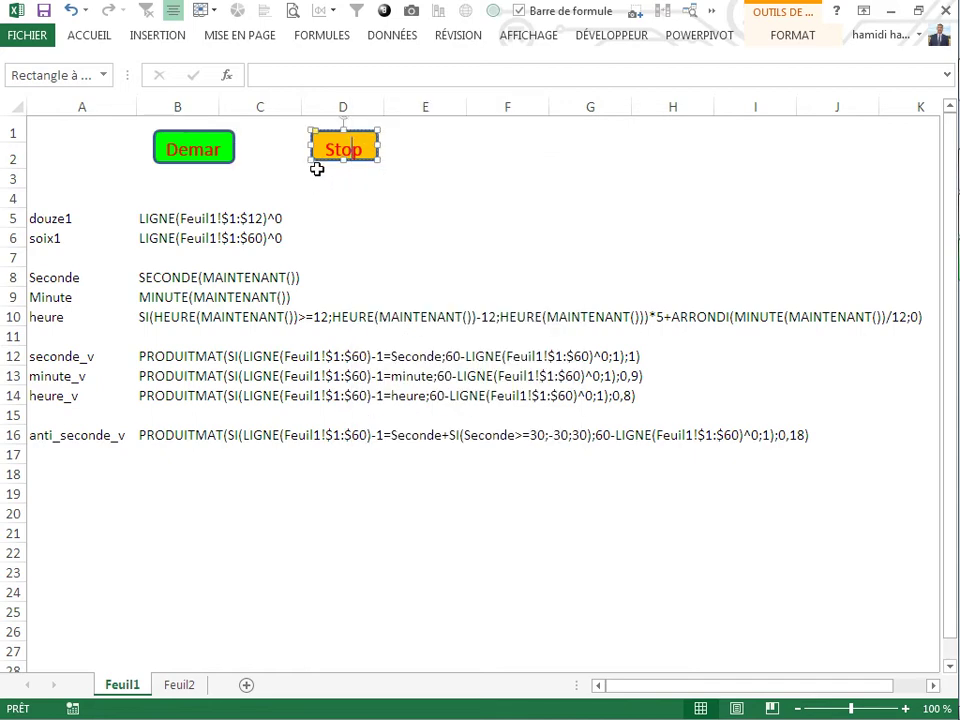
pyautogui.click(317, 199)
pyautogui.rightClick(319, 161)
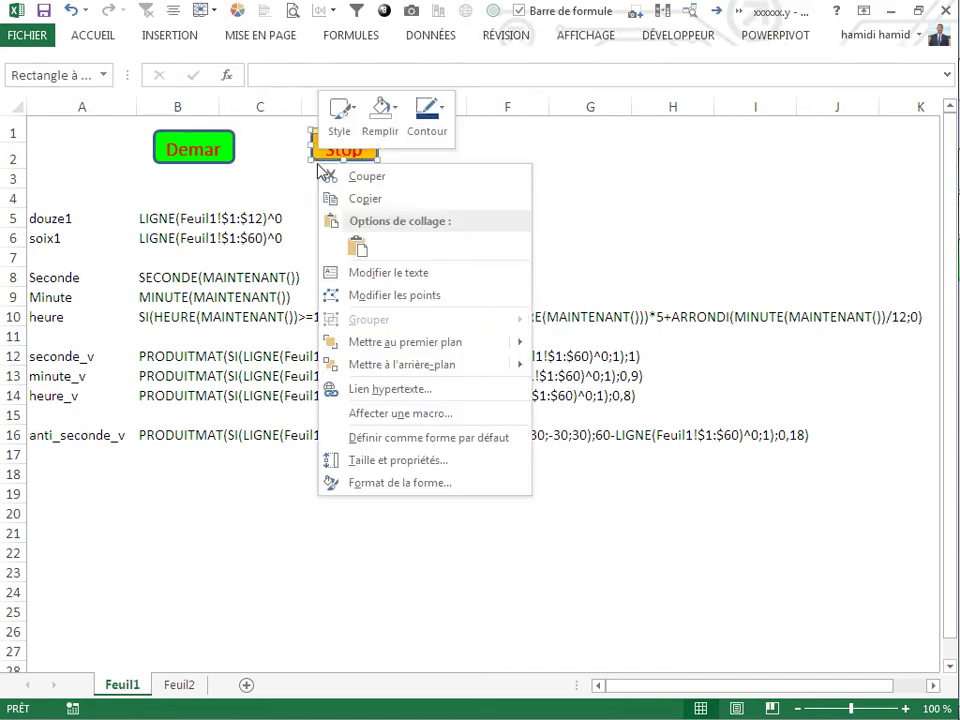
pyautogui.click(365, 199)
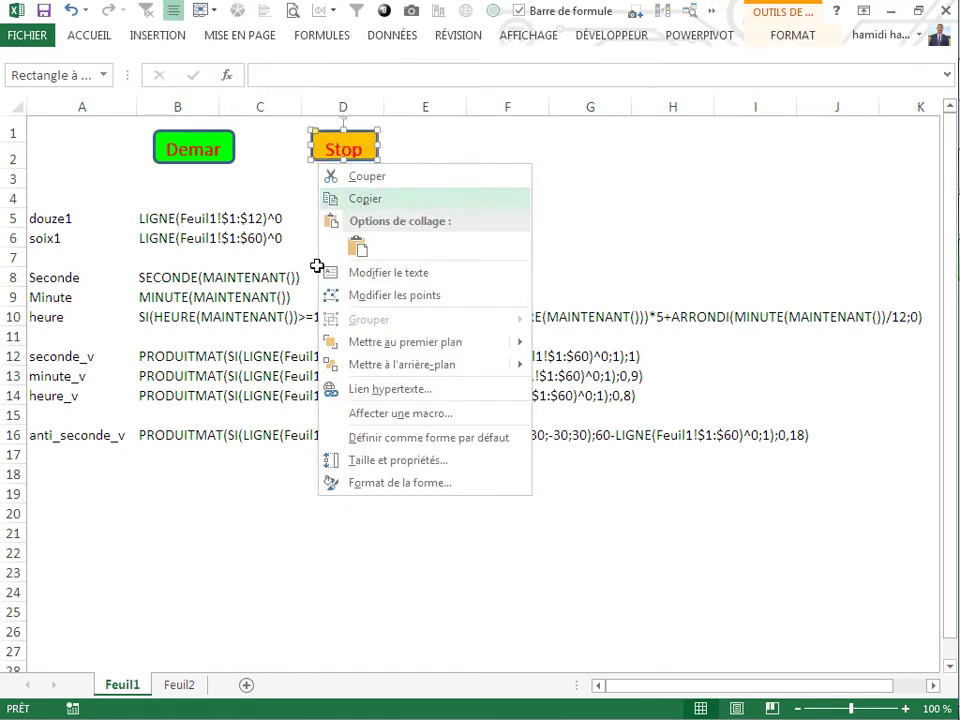
pyautogui.click(179, 685)
pyautogui.click(368, 170)
pyautogui.hotkey('ctrl', 'v')
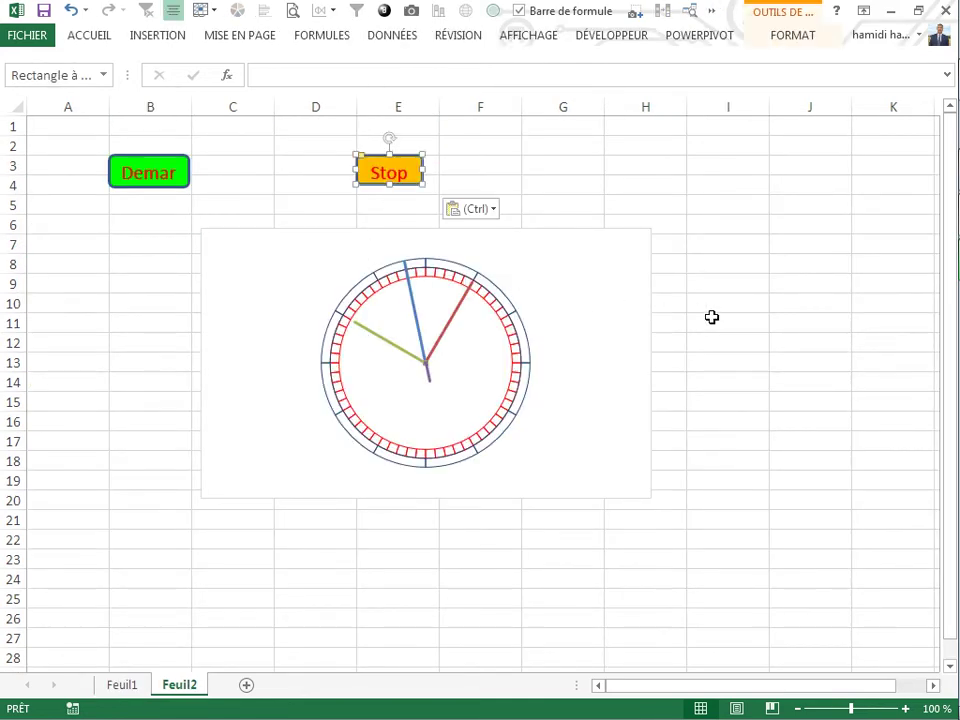
pyautogui.click(711, 318)
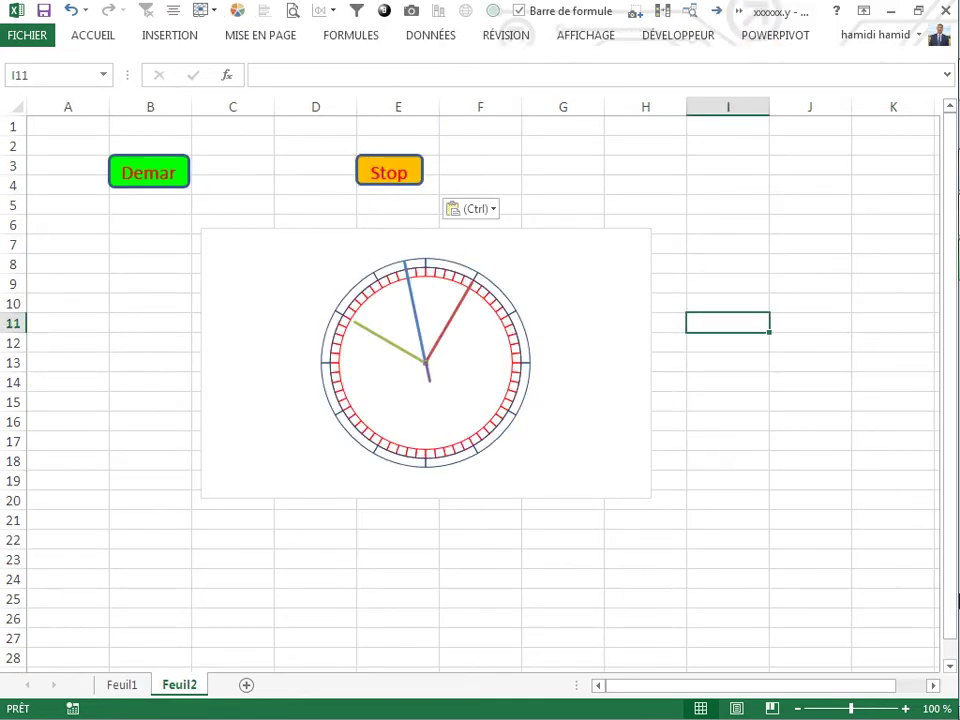
# Step: Start the clock with Demar and compare it against the Windows system date and time panel
pyautogui.click(154, 185)
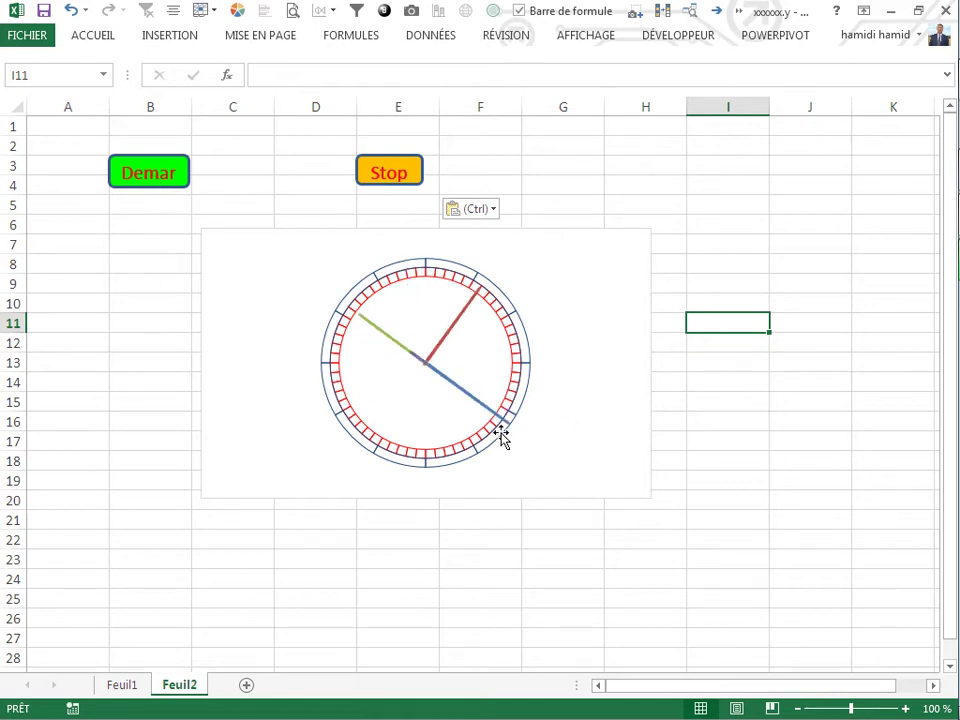
pyautogui.click(908, 688)
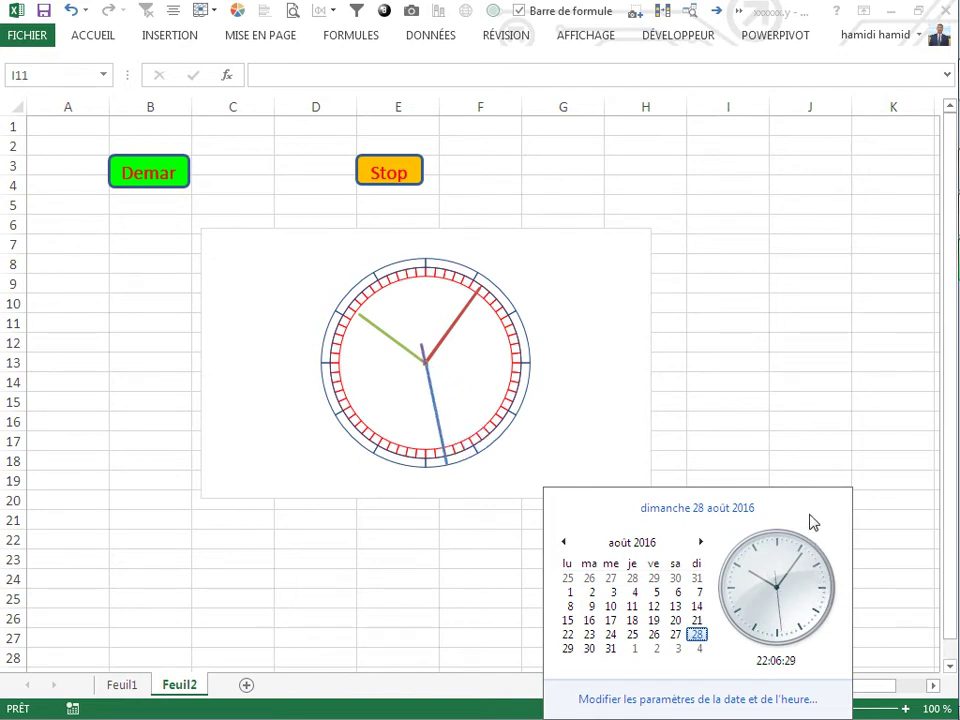
pyautogui.click(735, 360)
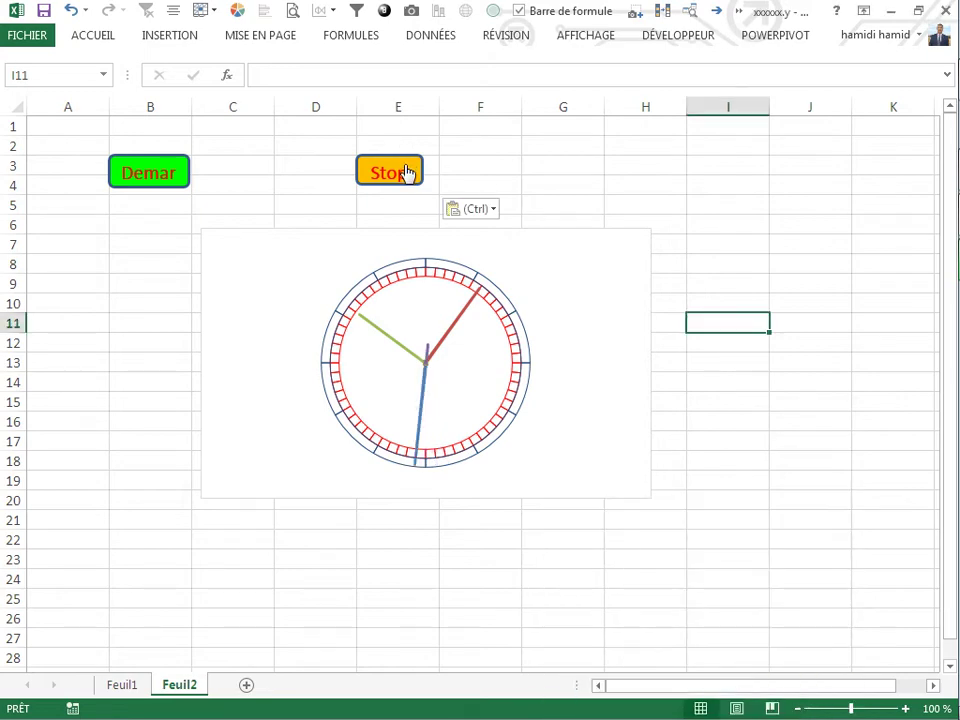
pyautogui.click(150, 422)
# Step: Clear the formula block A3:I20 on Feuil1
pyautogui.click(122, 685)
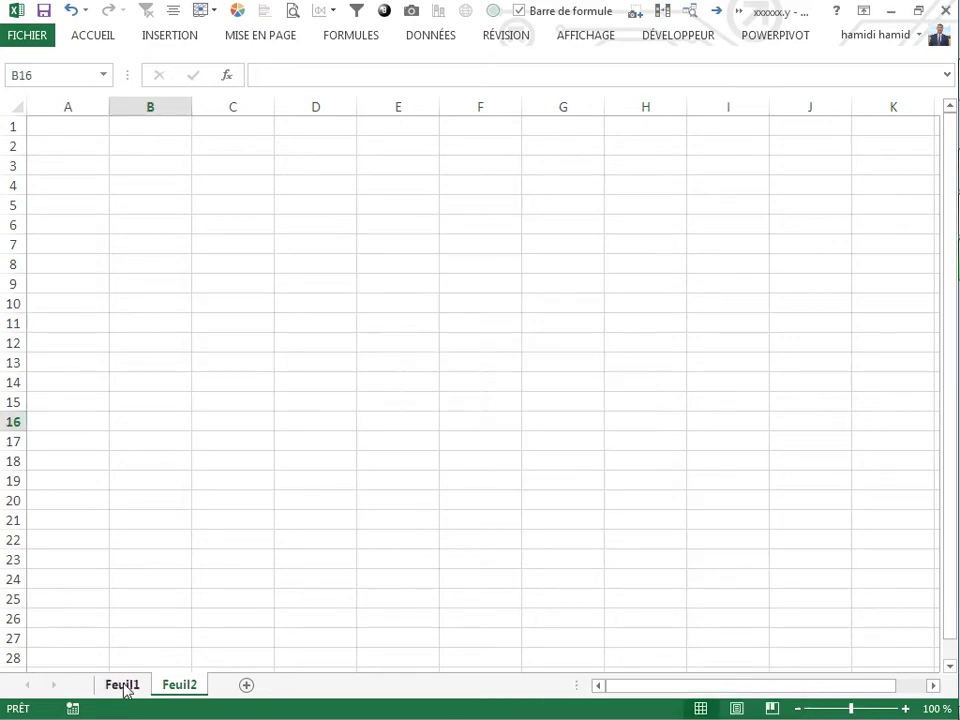
pyautogui.moveTo(39, 181); pyautogui.dragTo(777, 510)
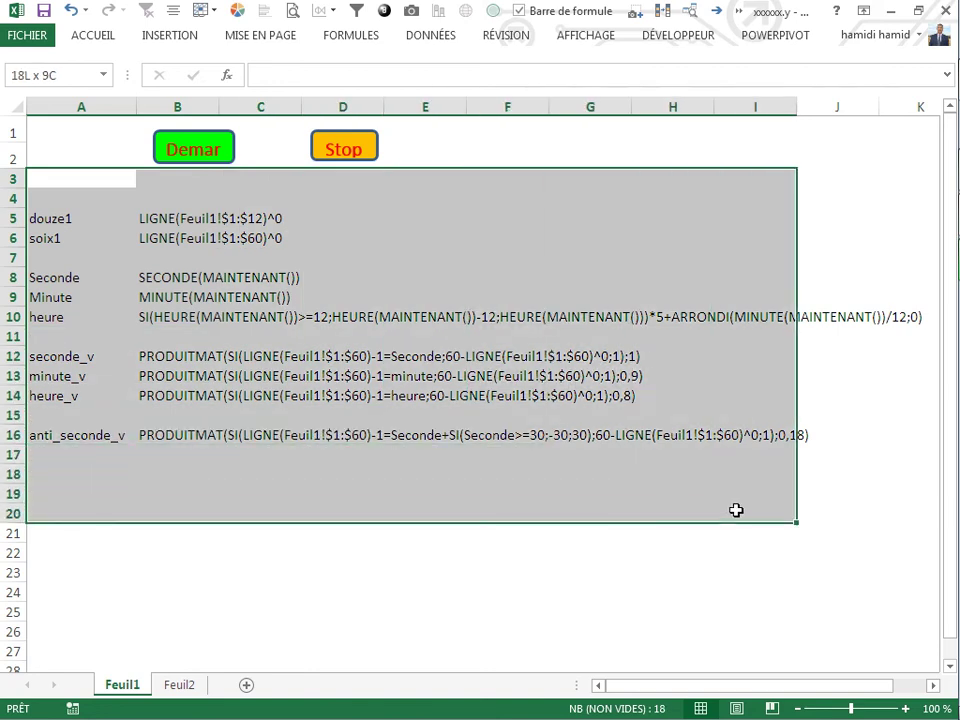
pyautogui.press('Delete')
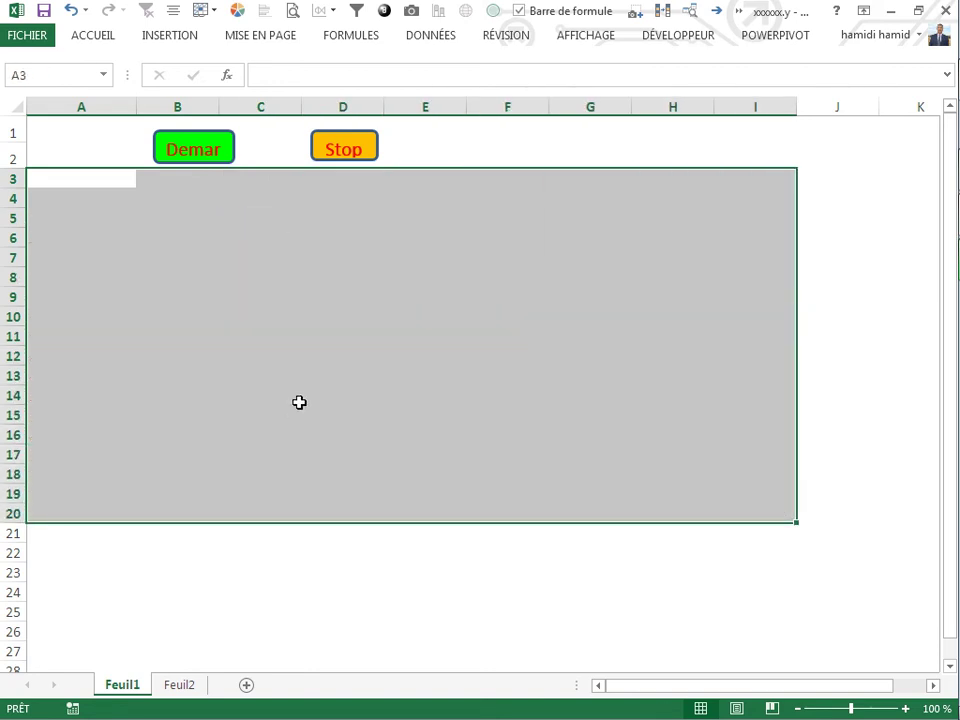
pyautogui.click(290, 400)
pyautogui.click(212, 357)
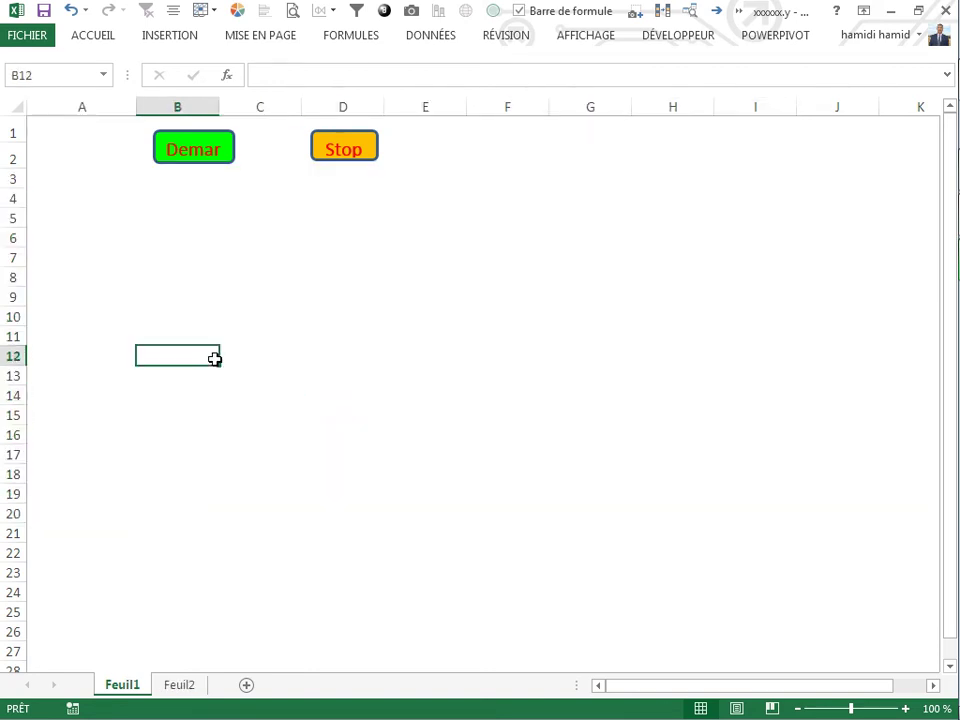
# Step: Remove the Demar and Stop buttons from Feuil1 and return to Feuil2
pyautogui.rightClick(204, 167)
pyautogui.click(236, 199)
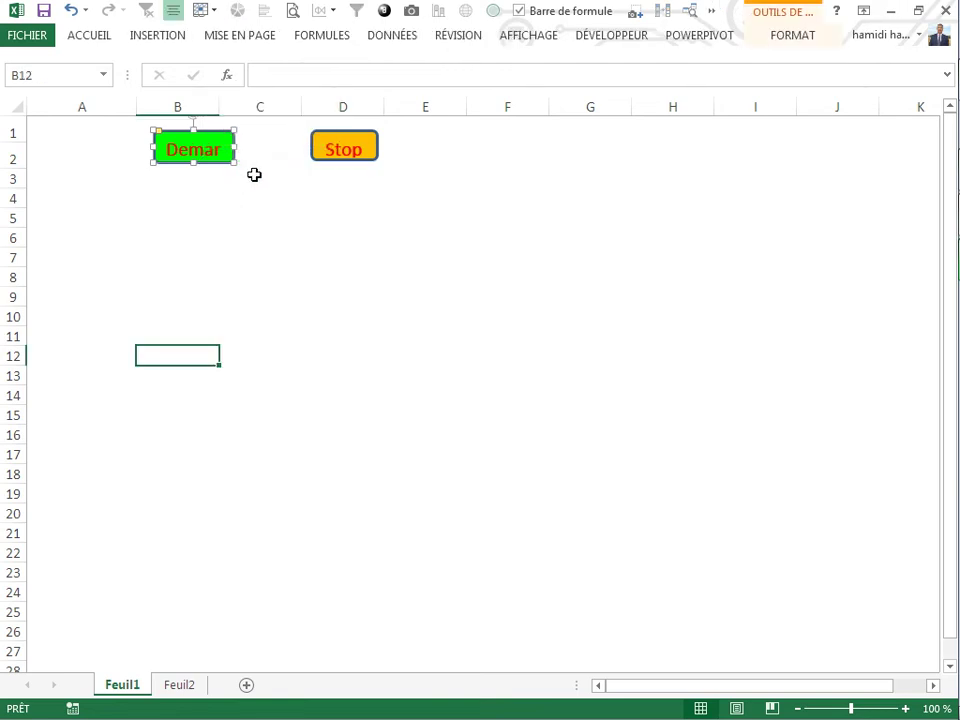
pyautogui.press('Delete')
pyautogui.rightClick(316, 159)
pyautogui.click(356, 173)
pyautogui.click(240, 270)
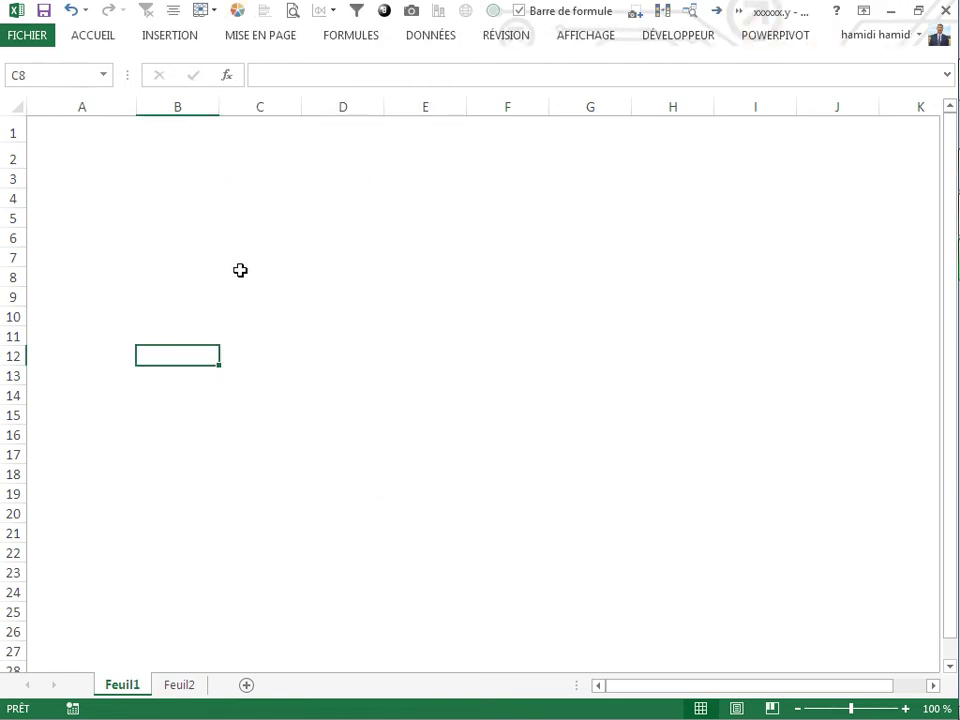
pyautogui.click(180, 684)
# Step: Move the clock chart left beneath the Demar button and stop the clock
pyautogui.click(118, 461)
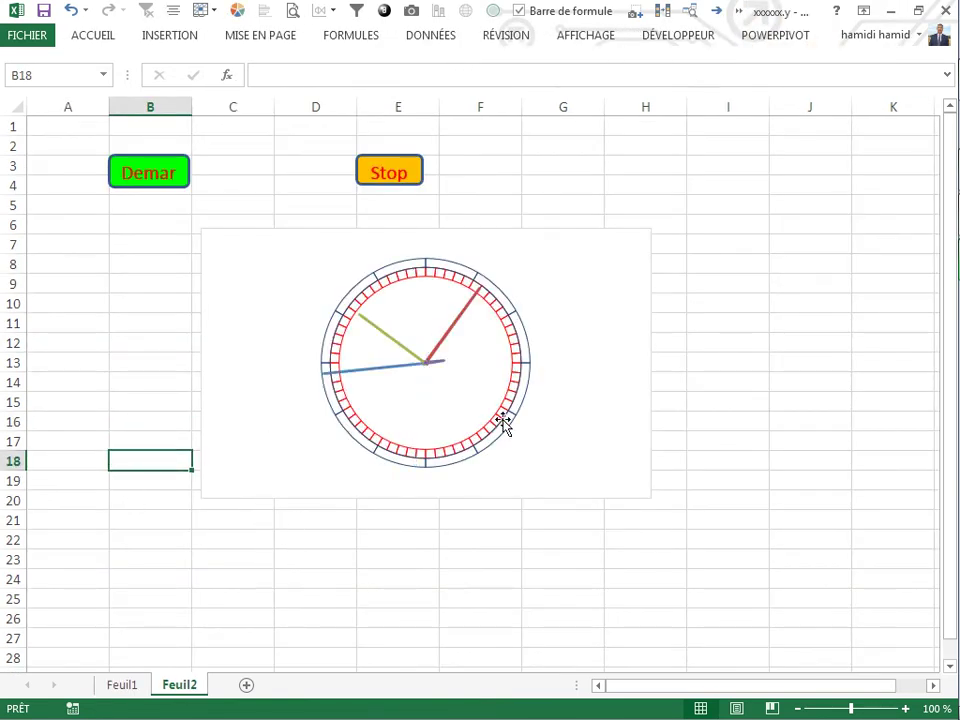
pyautogui.moveTo(257, 231); pyautogui.dragTo(173, 256)
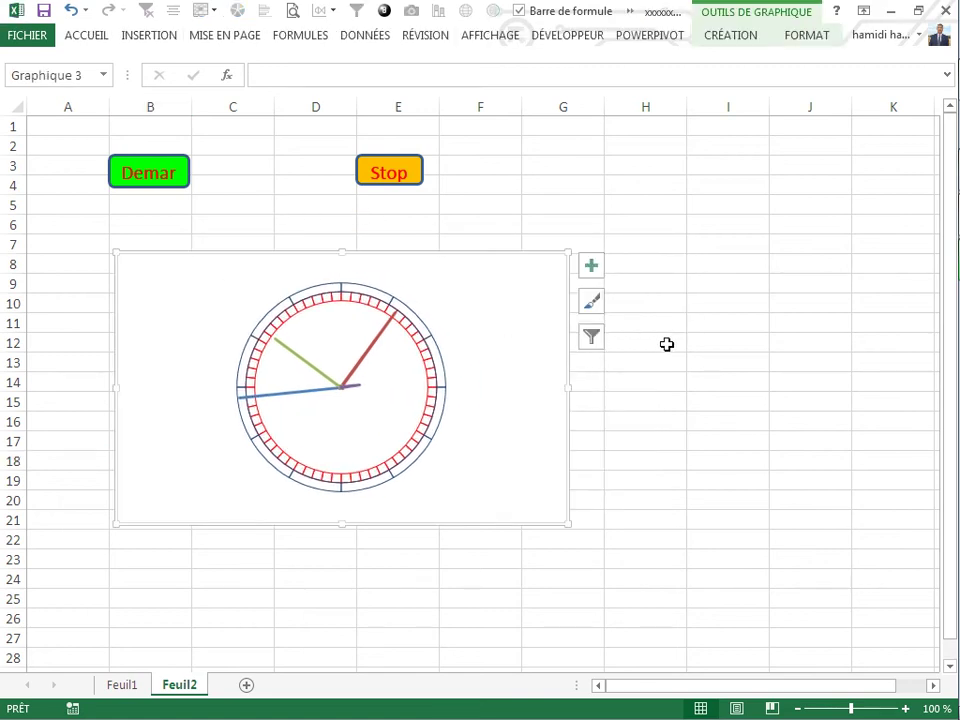
pyautogui.click(662, 343)
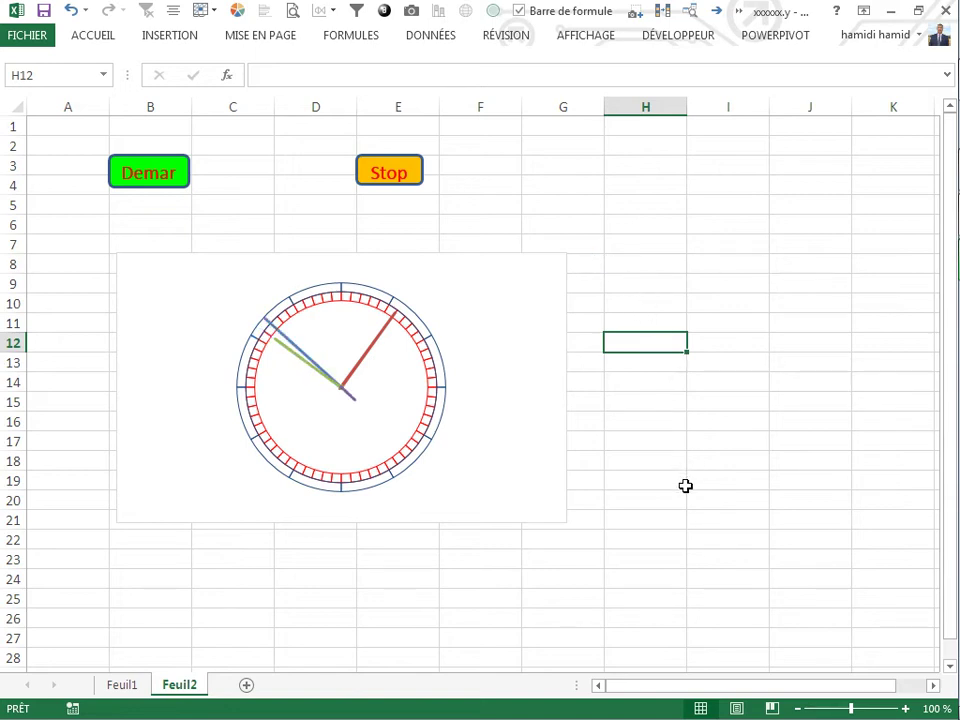
pyautogui.click(404, 177)
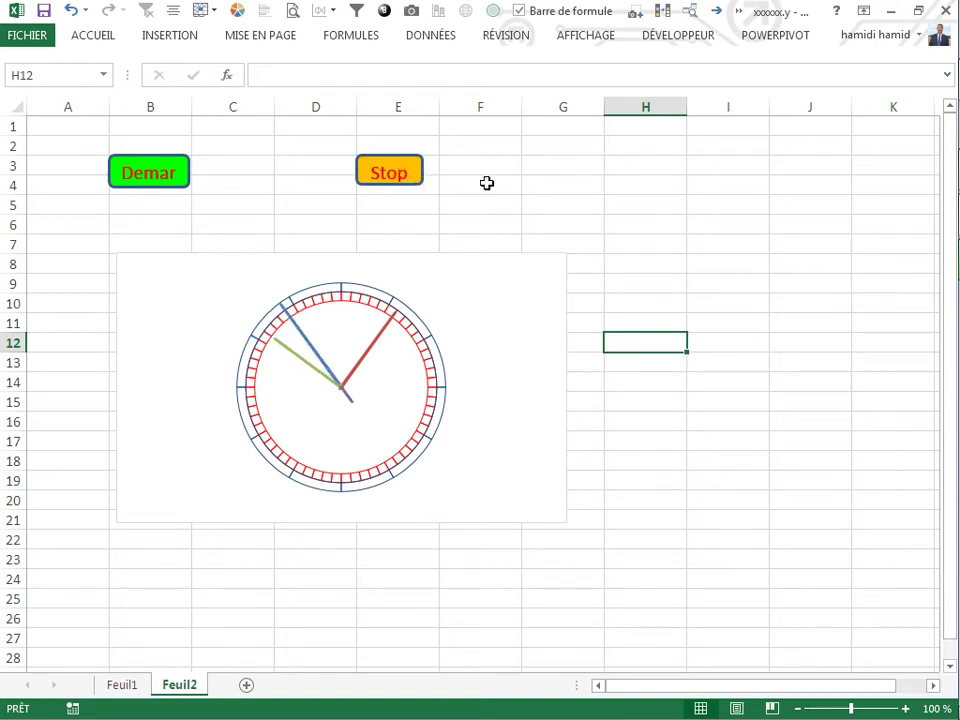
# Step: Review the defined names in the Gestionnaire de noms, then add a new worksheet
pyautogui.click(350, 35)
pyautogui.click(369, 124)
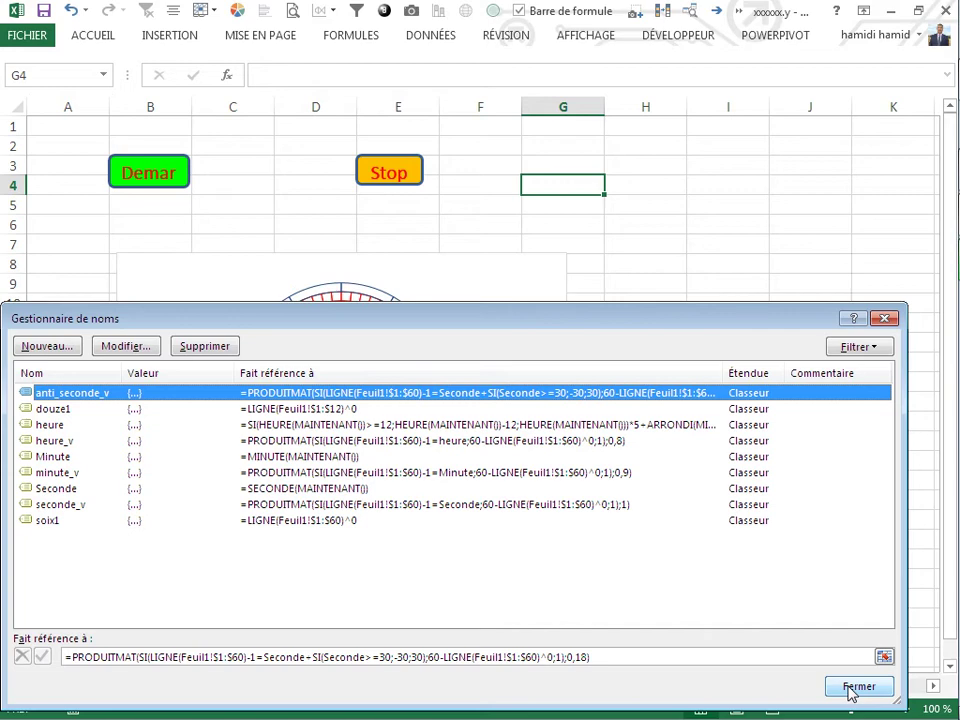
pyautogui.click(855, 688)
pyautogui.click(436, 596)
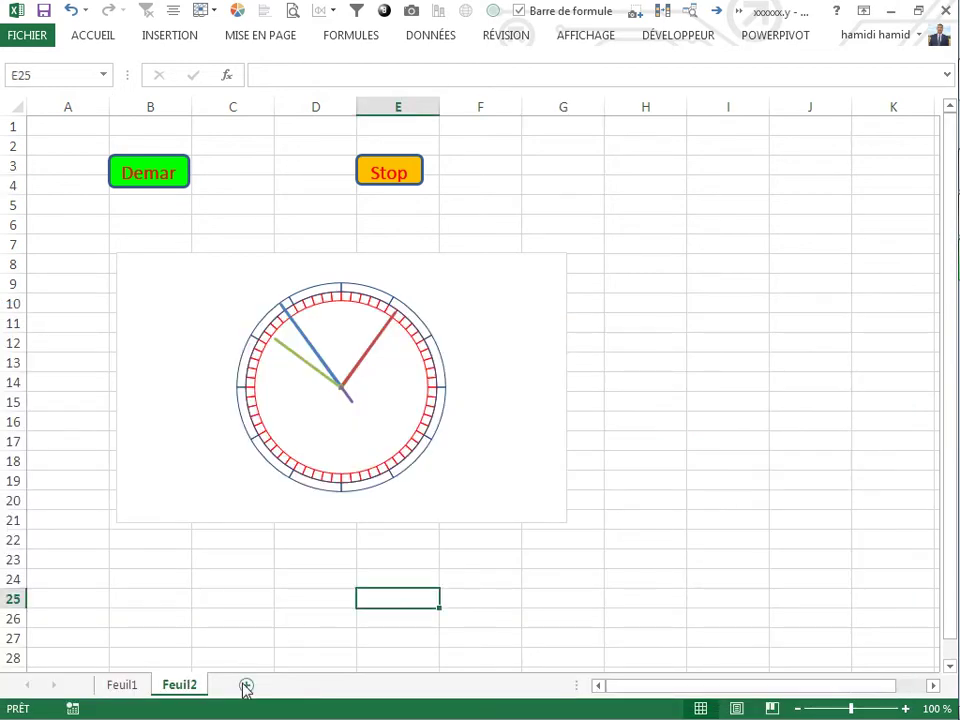
pyautogui.click(246, 686)
# Step: Enter 1 and 2 in A1:A2 of Feuil4 and extend the series down to 60
pyautogui.moveTo(150, 540); pyautogui.dragTo(150, 520)
pyautogui.click(60, 146)
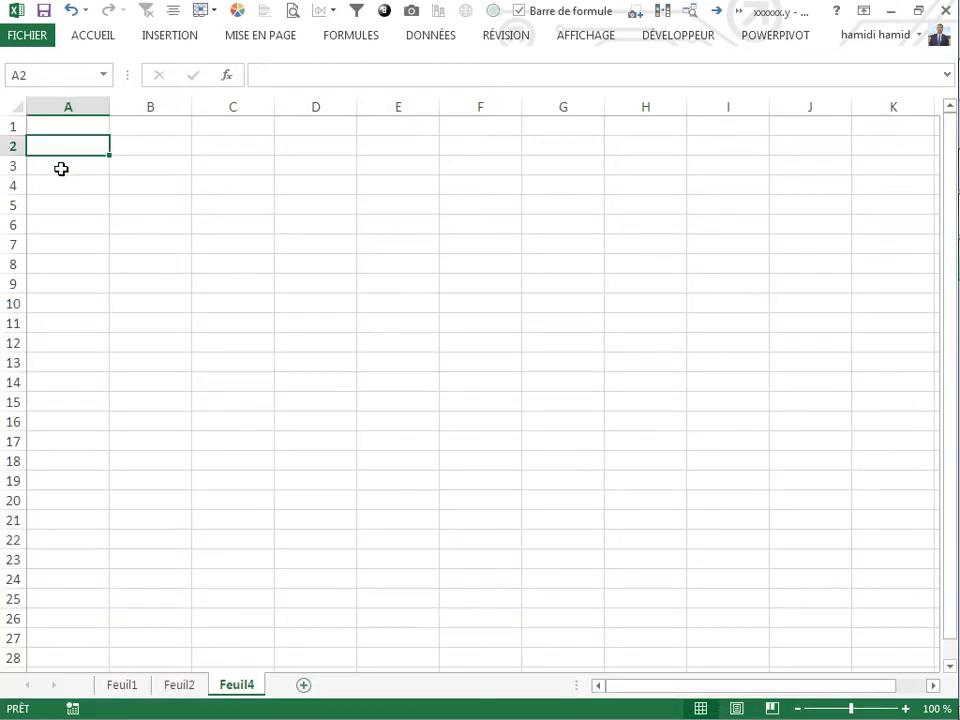
pyautogui.click(62, 128)
pyautogui.write('1')
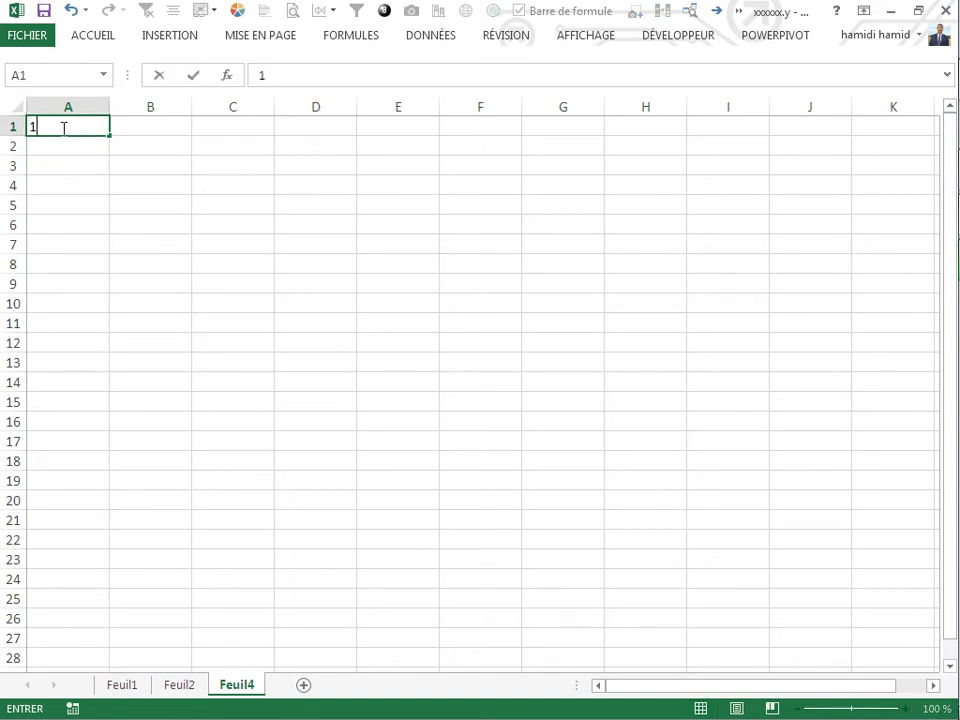
pyautogui.click(66, 143)
pyautogui.write('2')
pyautogui.press('Return')
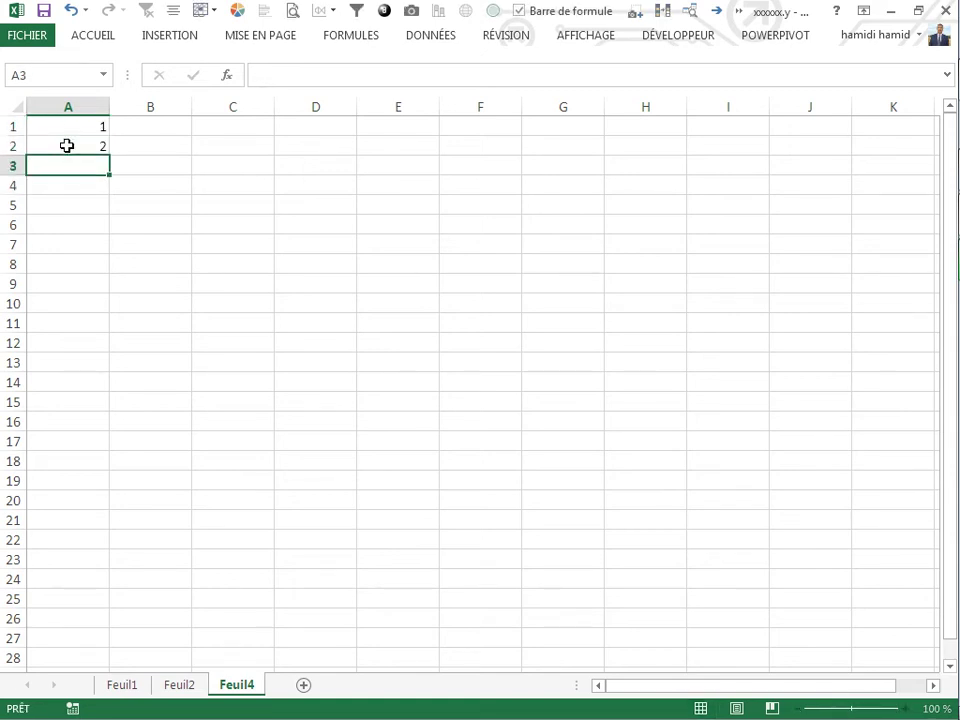
pyautogui.press('Down')
pyautogui.press('Down')
pyautogui.press('Down')
pyautogui.moveTo(88, 127)
pyautogui.mouseDown()
pyautogui.moveTo(103, 148)
pyautogui.moveTo(120, 706)
pyautogui.mouseUp()
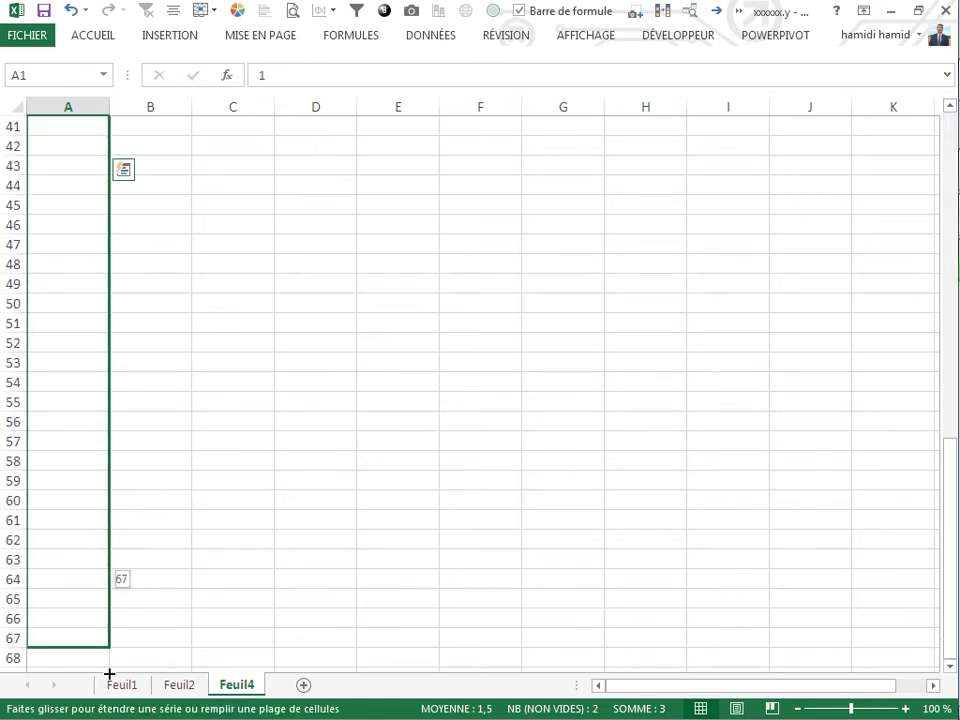
pyautogui.moveTo(120, 706)
pyautogui.mouseDown()
pyautogui.moveTo(95, 496)
pyautogui.moveTo(105, 480)
pyautogui.mouseUp()
pyautogui.scroll(4, 227, 326)
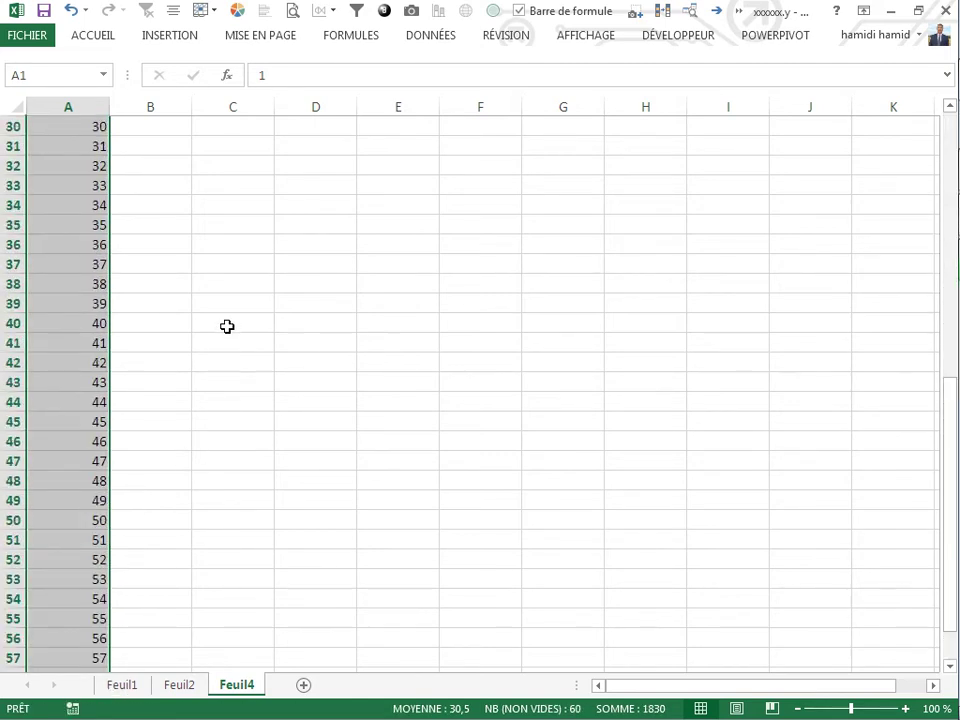
pyautogui.scroll(10, 227, 326)
pyautogui.click(151, 131)
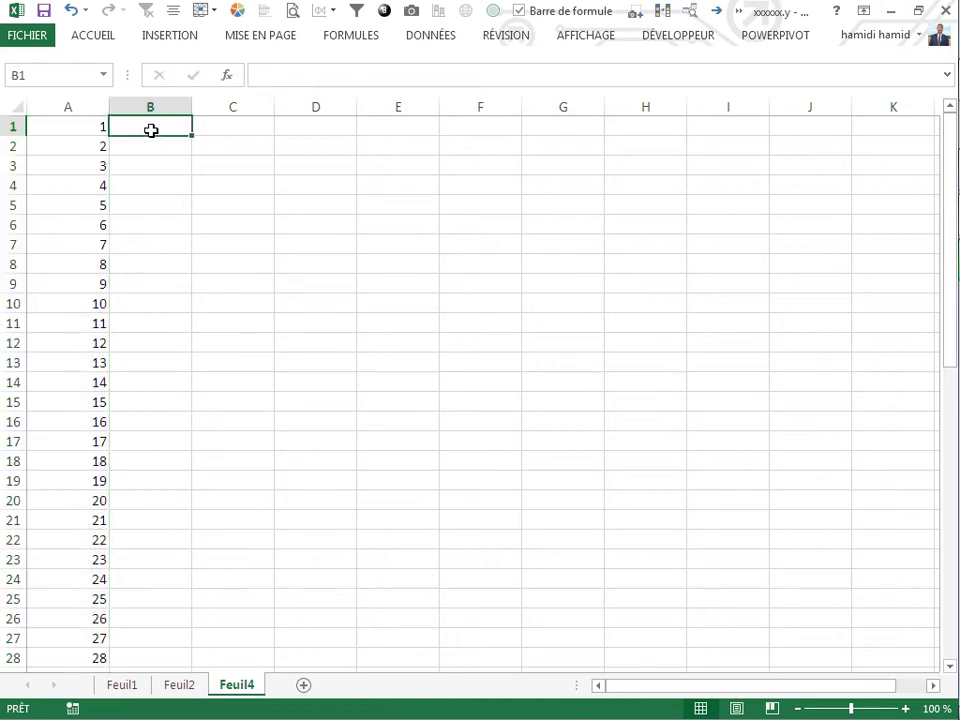
# Step: Enter =SECONDE(MAINTENANT()) in B1 and fill it down column B
pyautogui.write('=sec')
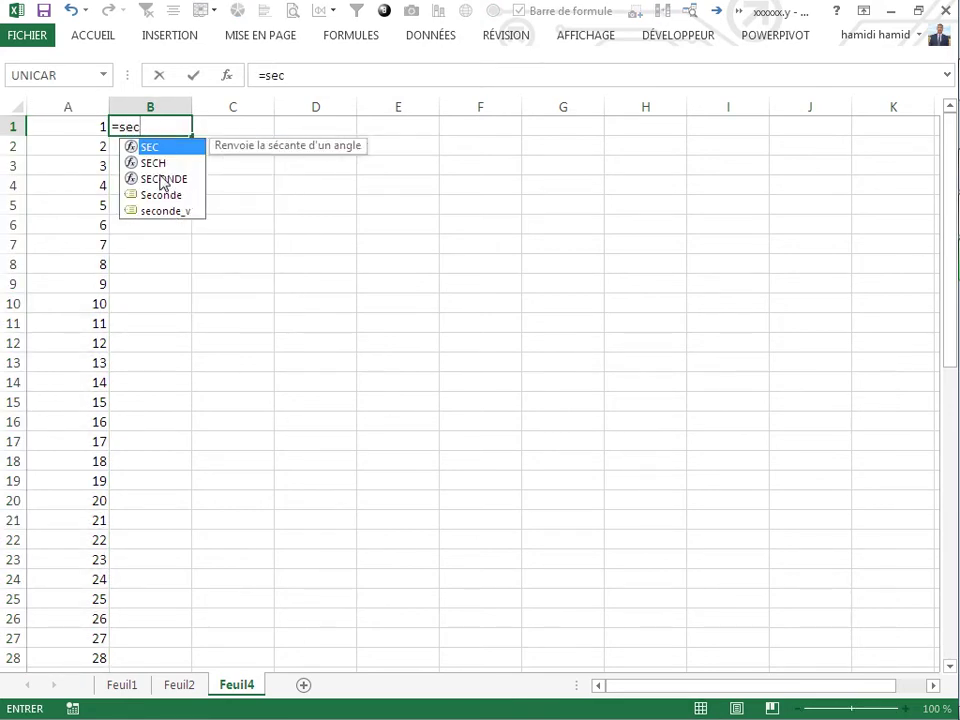
pyautogui.doubleClick(161, 179)
pyautogui.write('mai')
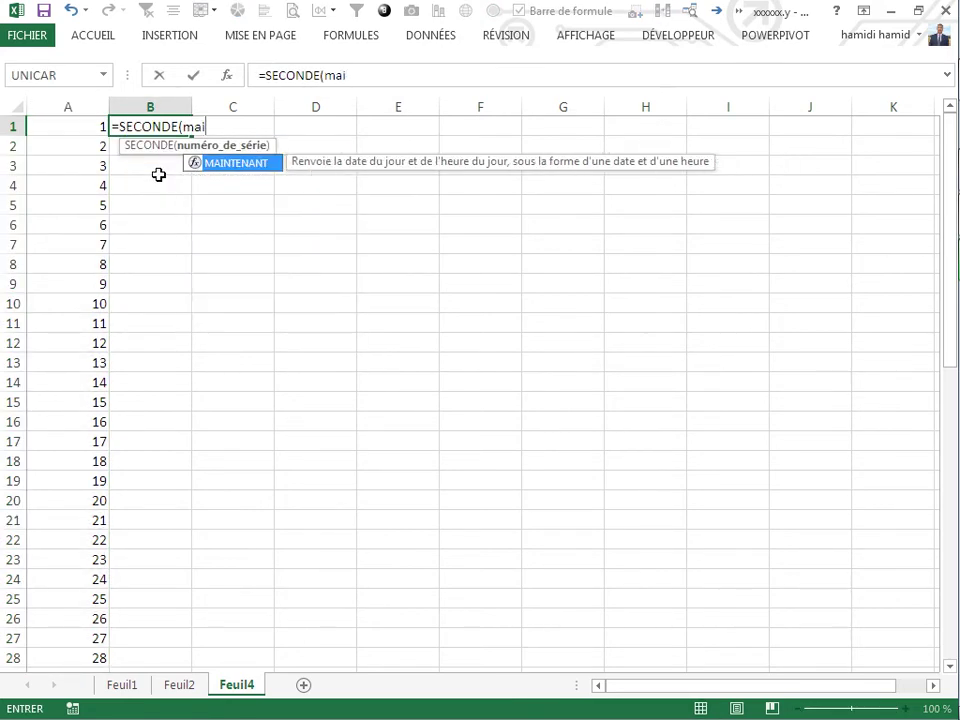
pyautogui.doubleClick(229, 163)
pyautogui.write('))')
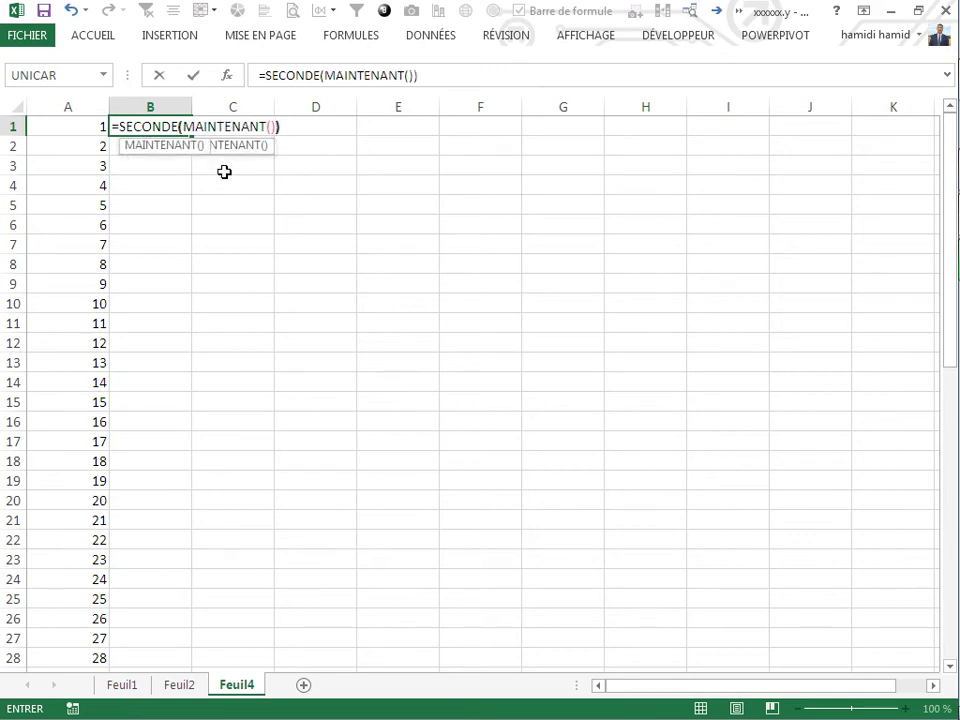
pyautogui.click(232, 224)
pyautogui.click(182, 128)
pyautogui.doubleClick(191, 136)
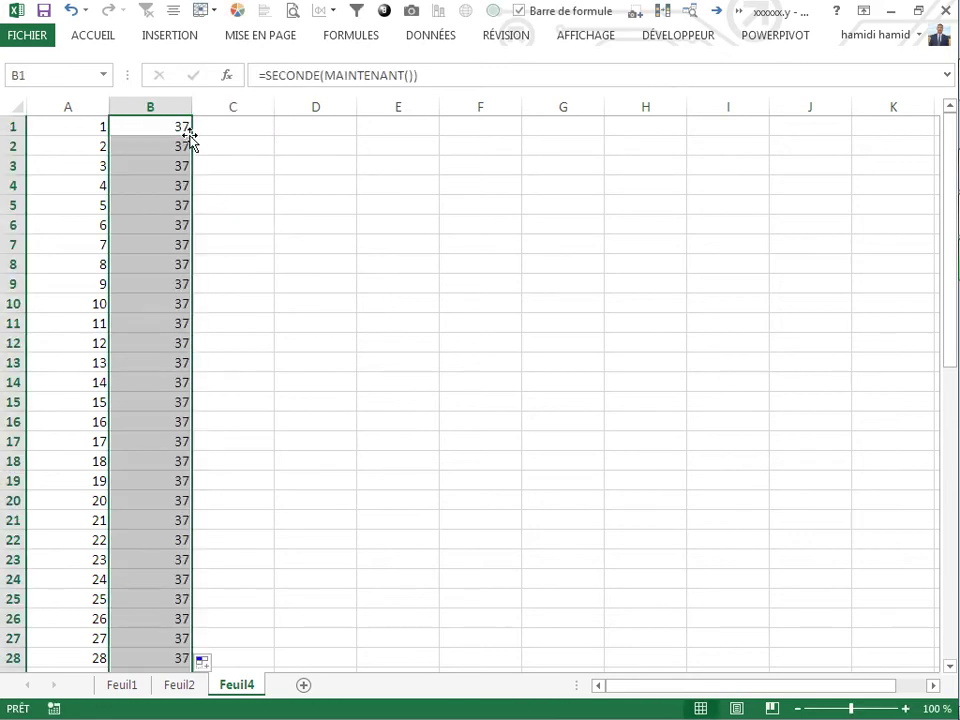
pyautogui.click(235, 127)
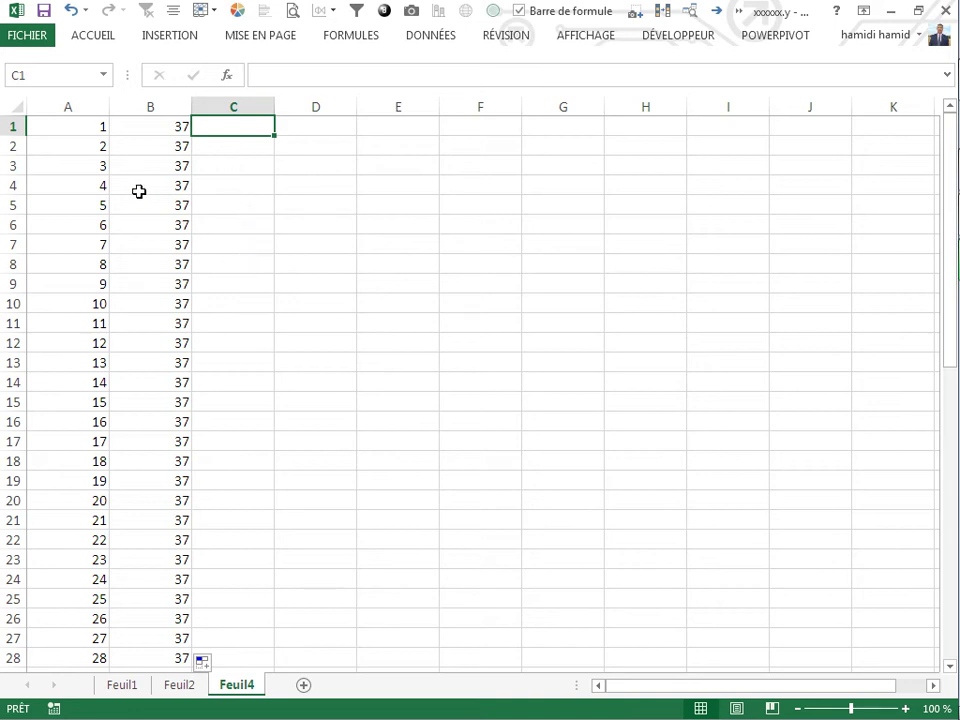
# Step: Check the values in cells A1 and B1 of the new columns
pyautogui.click(86, 128)
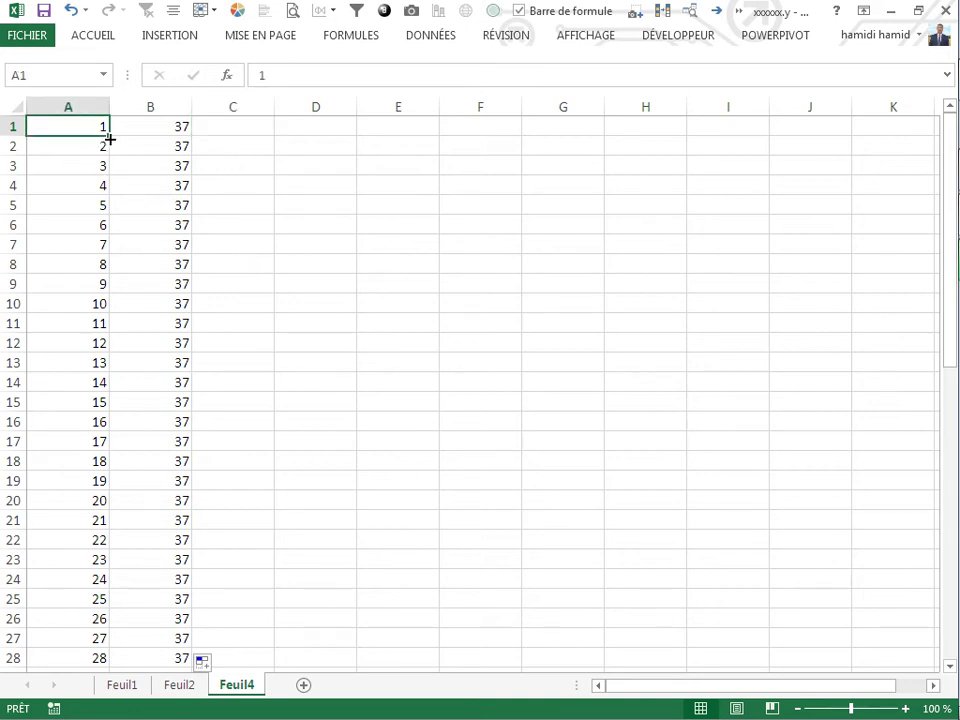
pyautogui.click(216, 128)
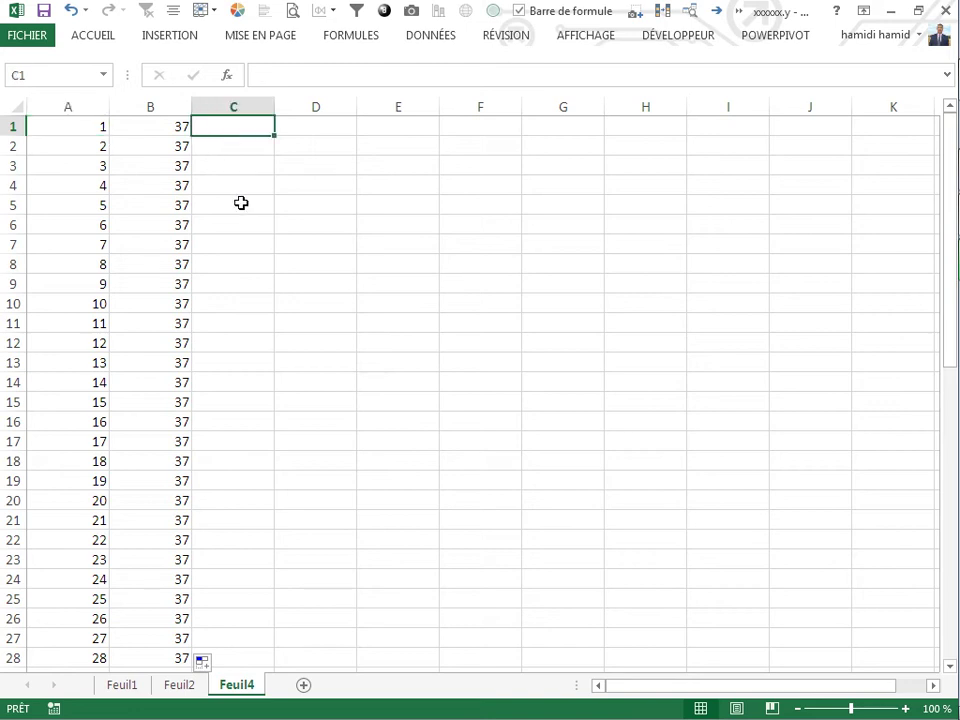
pyautogui.click(80, 131)
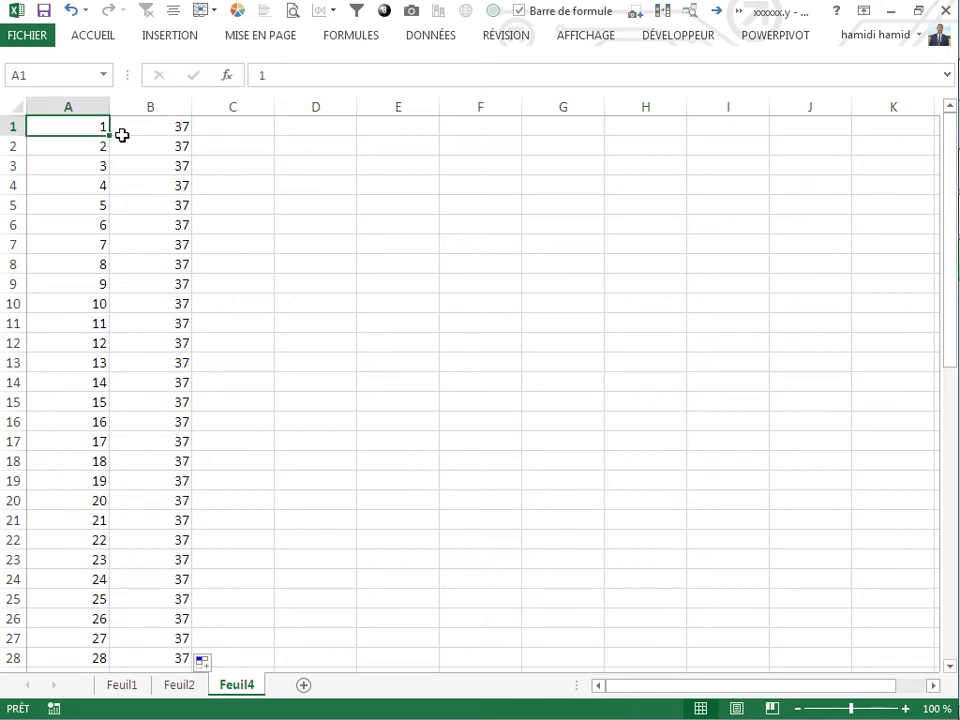
pyautogui.click(220, 142)
pyautogui.click(365, 203)
# Step: Enter a test formula =LIGNE(1:60) in E4, which shows 1
pyautogui.click(390, 188)
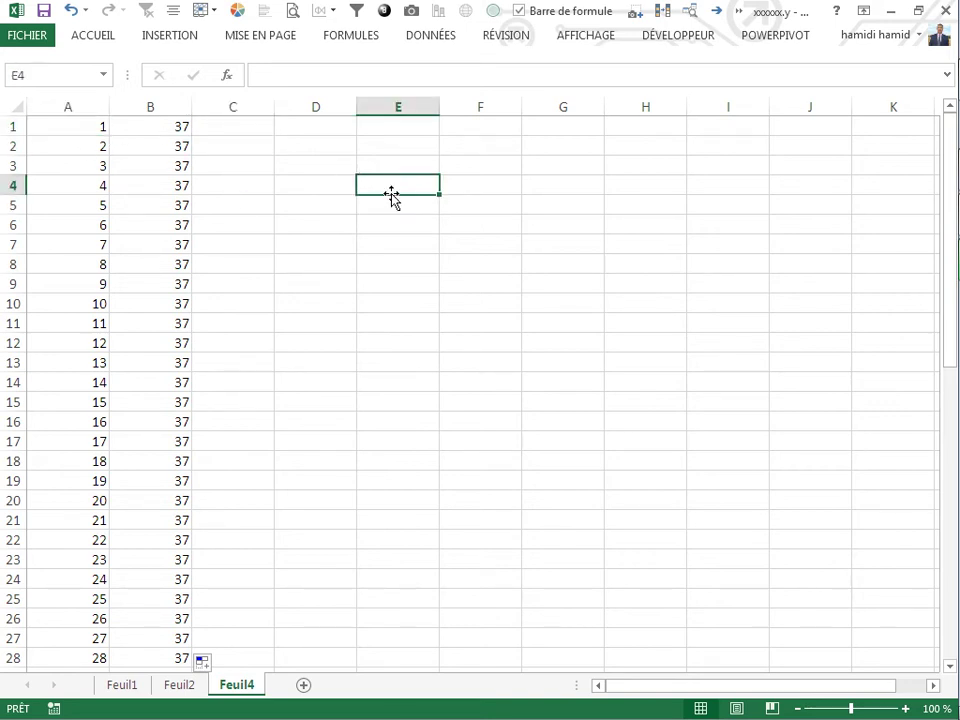
pyautogui.write('=li')
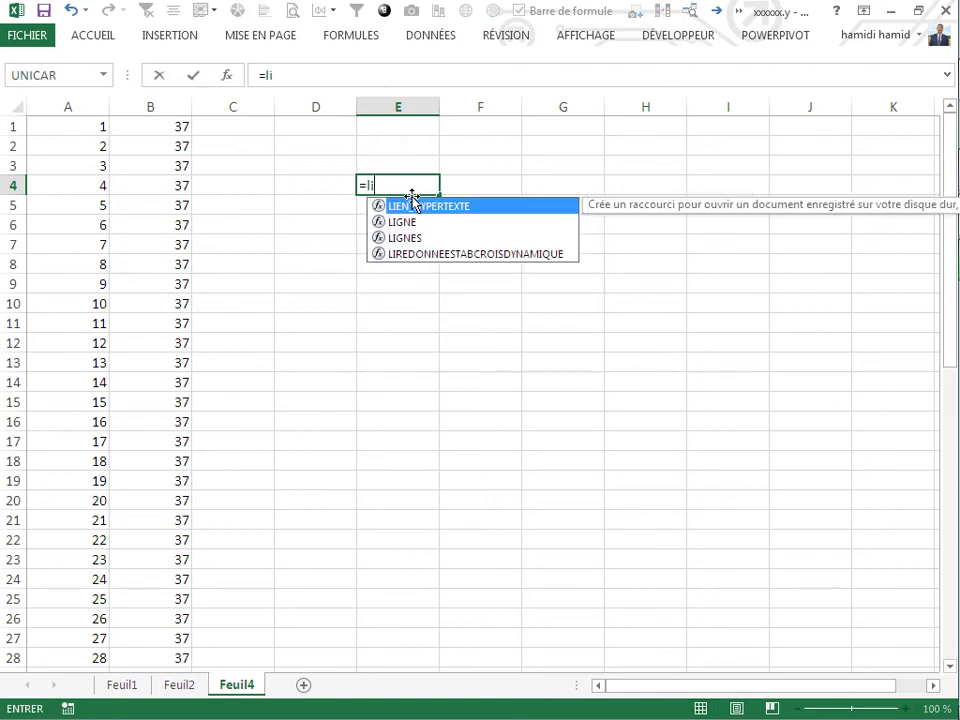
pyautogui.doubleClick(396, 223)
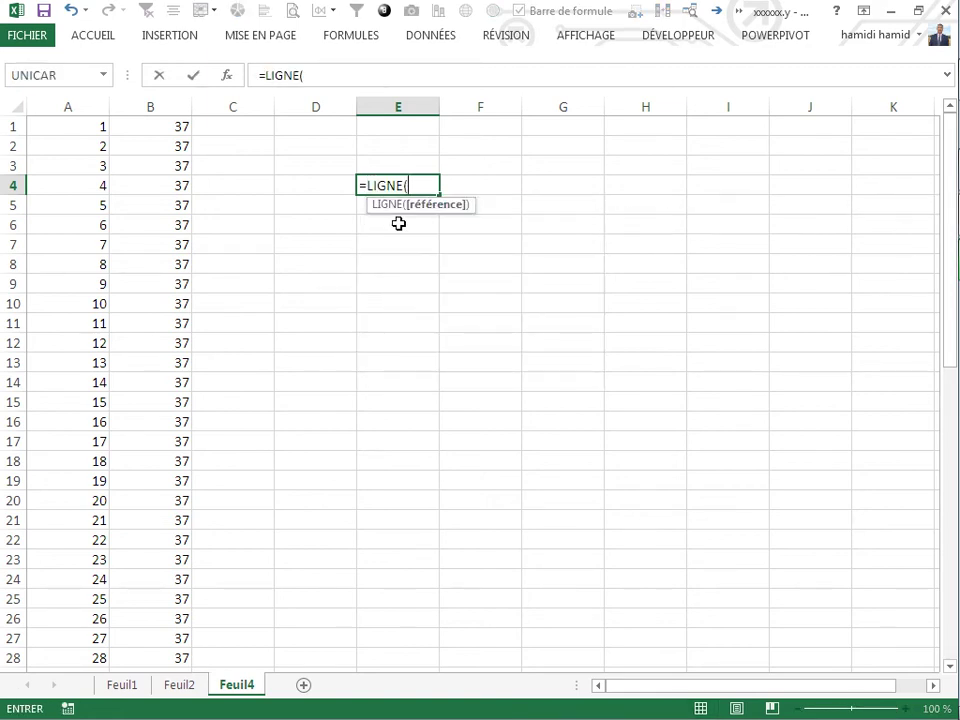
pyautogui.write('1:60')
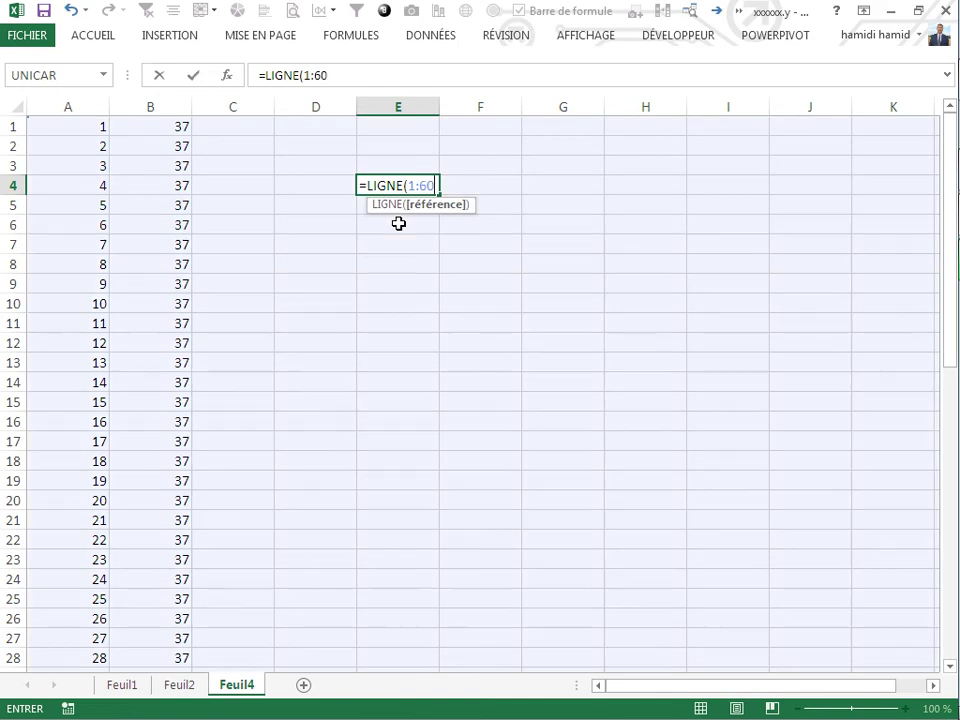
pyautogui.write(')')
pyautogui.press('Return')
pyautogui.click(428, 298)
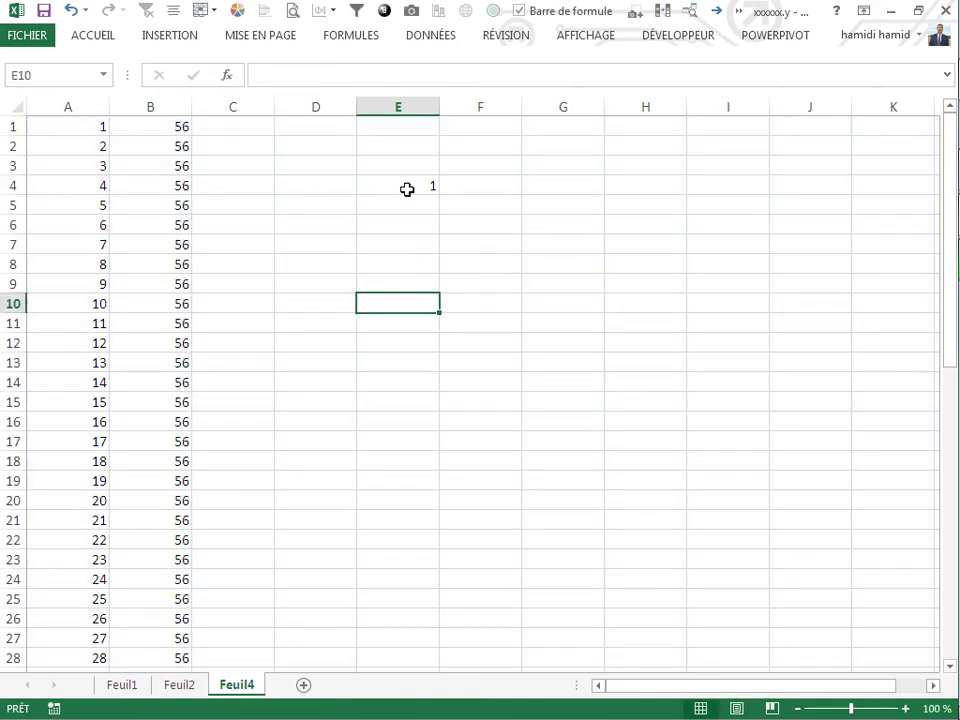
pyautogui.click(406, 186)
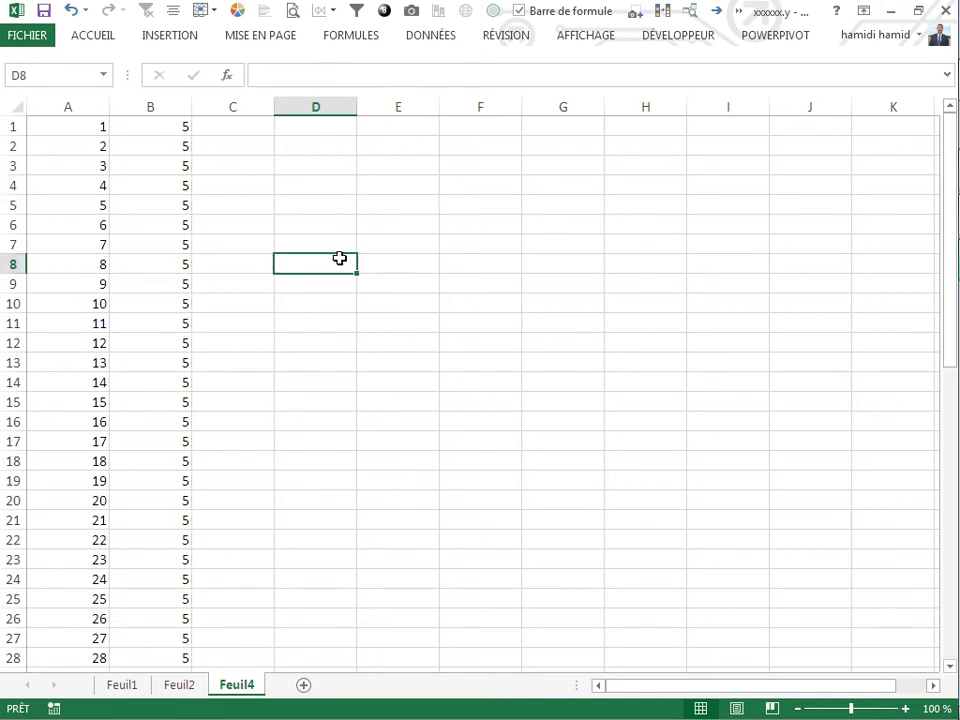
# Step: Enter =SI(B1=A1;1;0) in C1 and copy it down column C
pyautogui.click(255, 130)
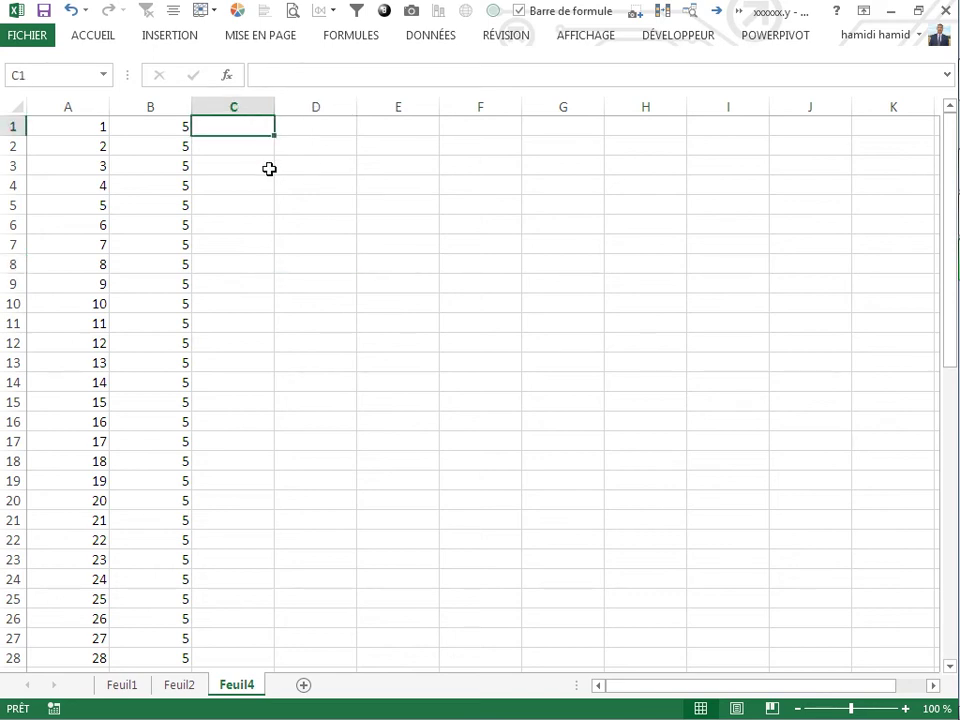
pyautogui.write('=si(')
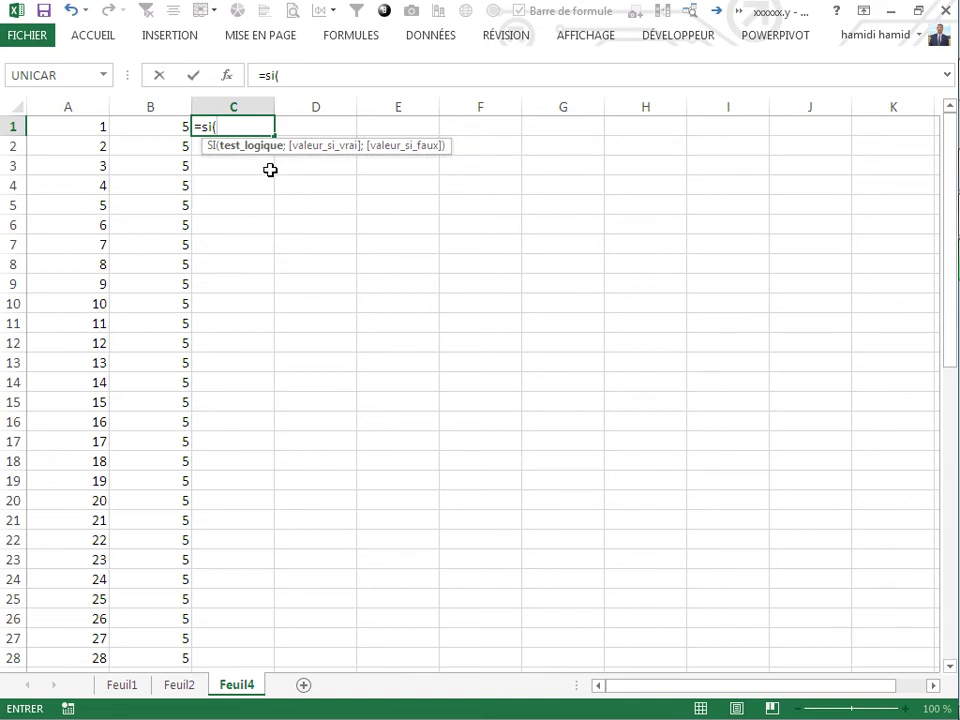
pyautogui.click(154, 122)
pyautogui.write('=')
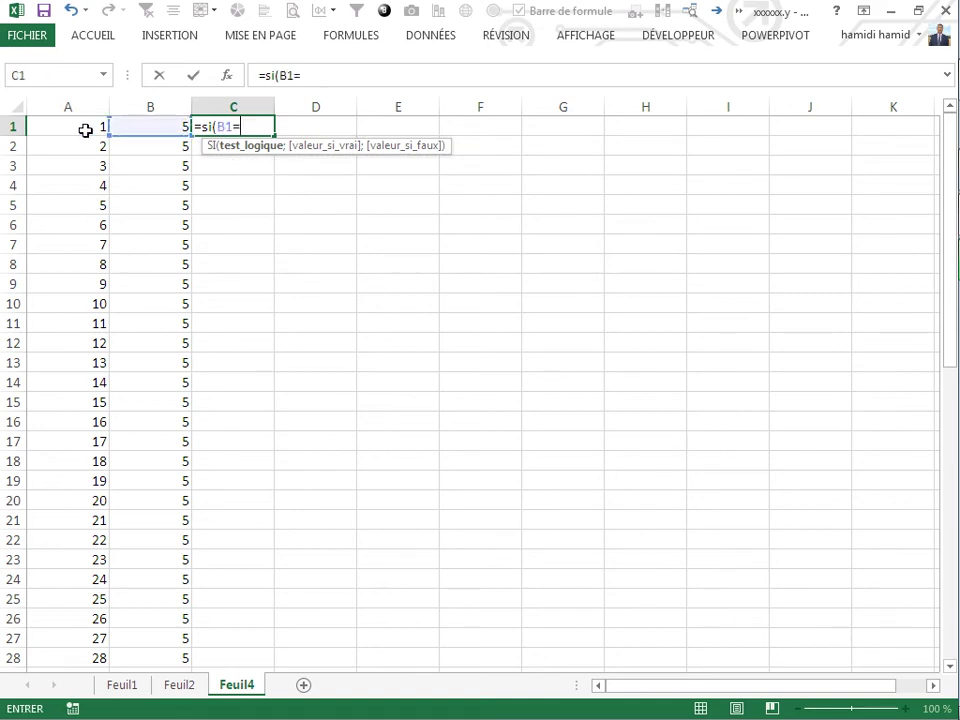
pyautogui.click(85, 129)
pyautogui.write(';1')
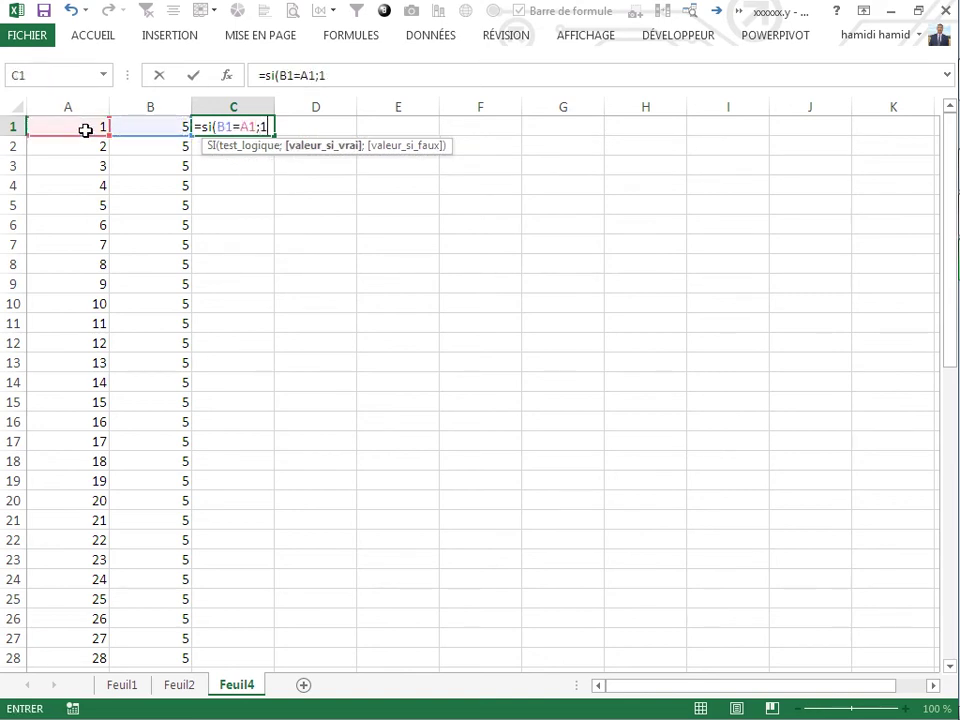
pyautogui.write(';0)')
pyautogui.press('Return')
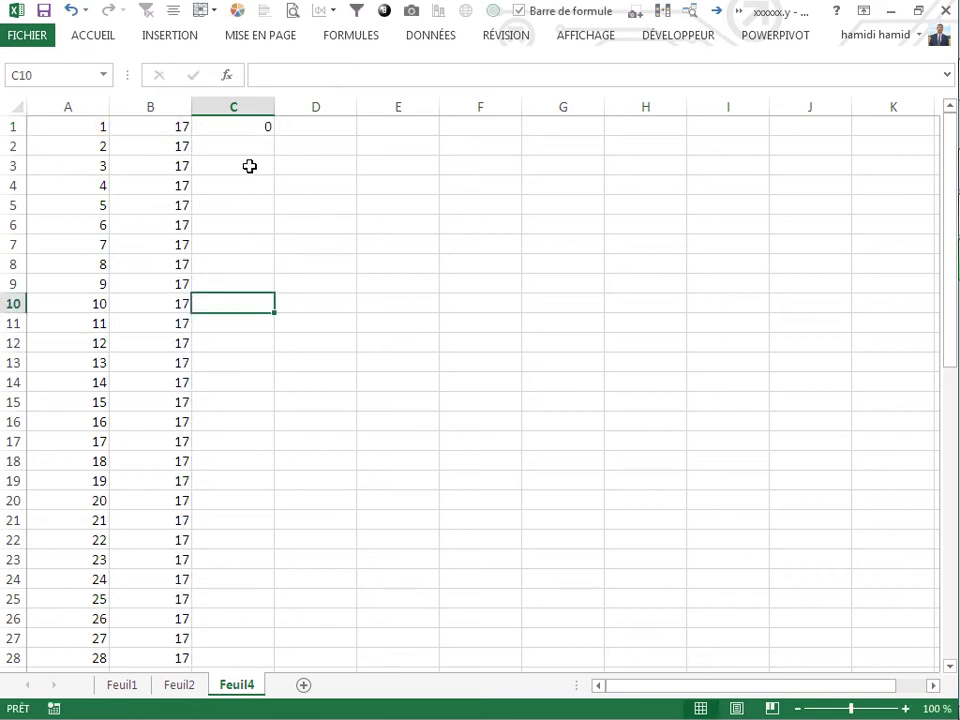
pyautogui.click(250, 132)
pyautogui.doubleClick(274, 136)
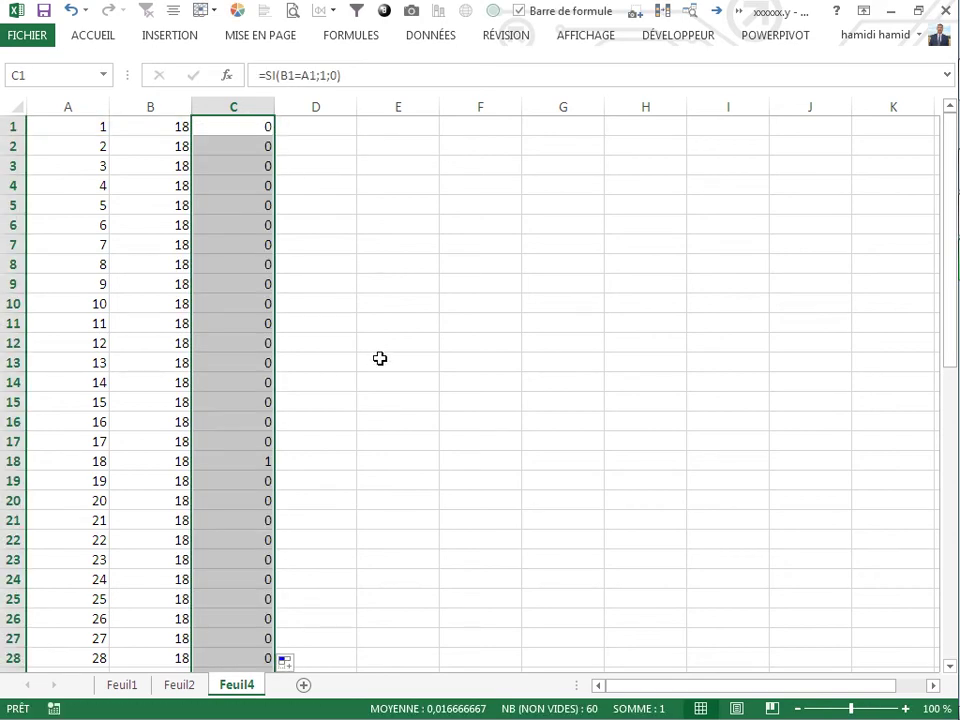
pyautogui.click(330, 500)
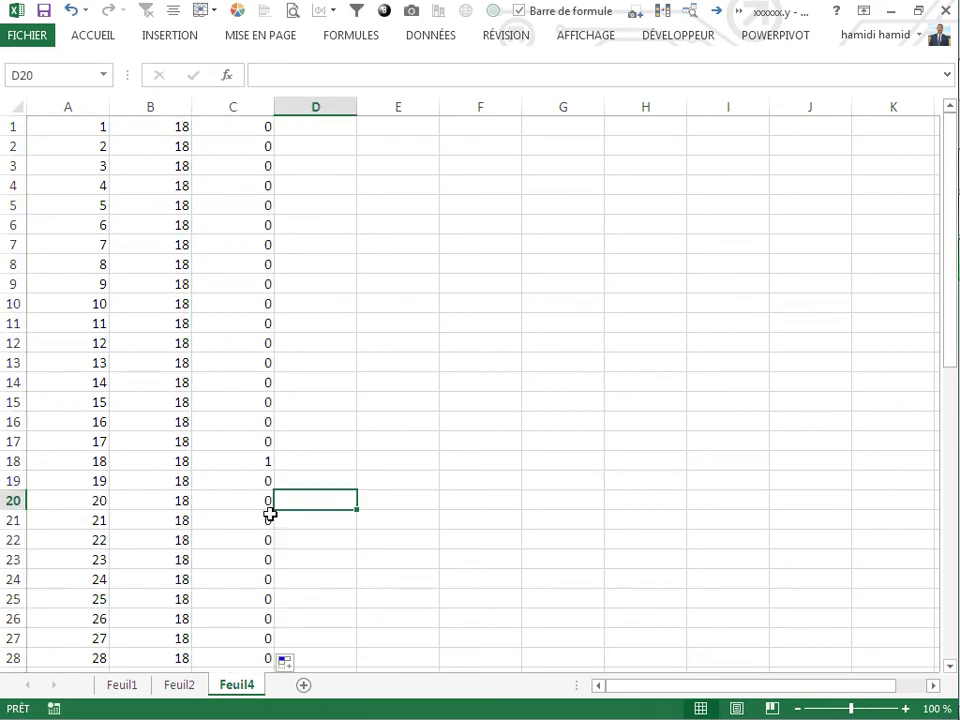
# Step: Recalculate with F9 so the 1 moves to the current second's row, then select D1
pyautogui.press('F9')
pyautogui.press('F9')
pyautogui.press('F9')
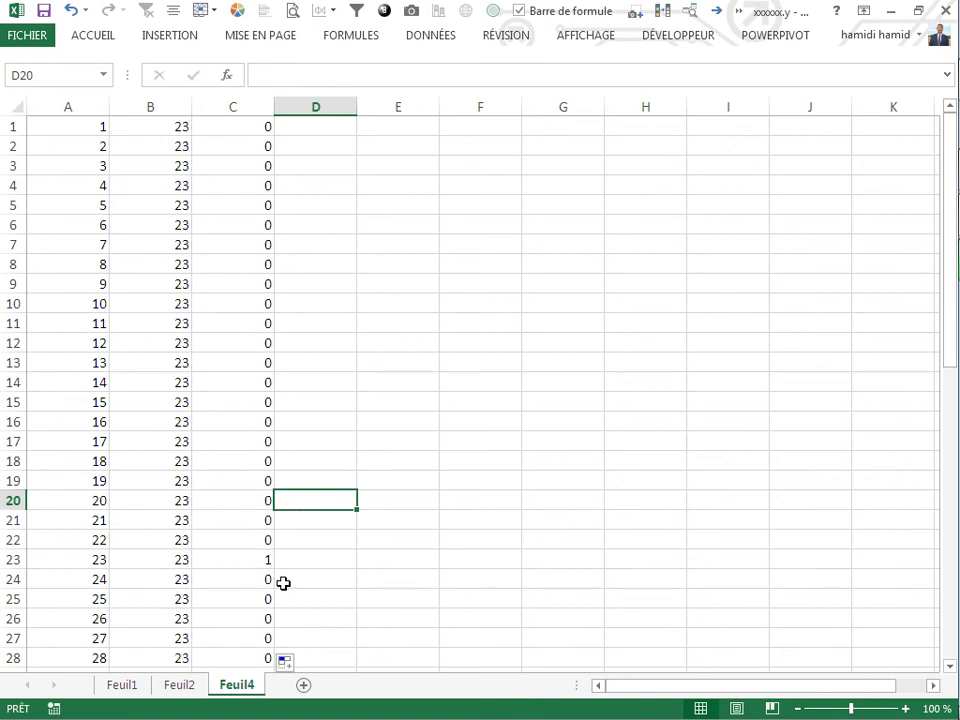
pyautogui.press('F9')
pyautogui.click(330, 460)
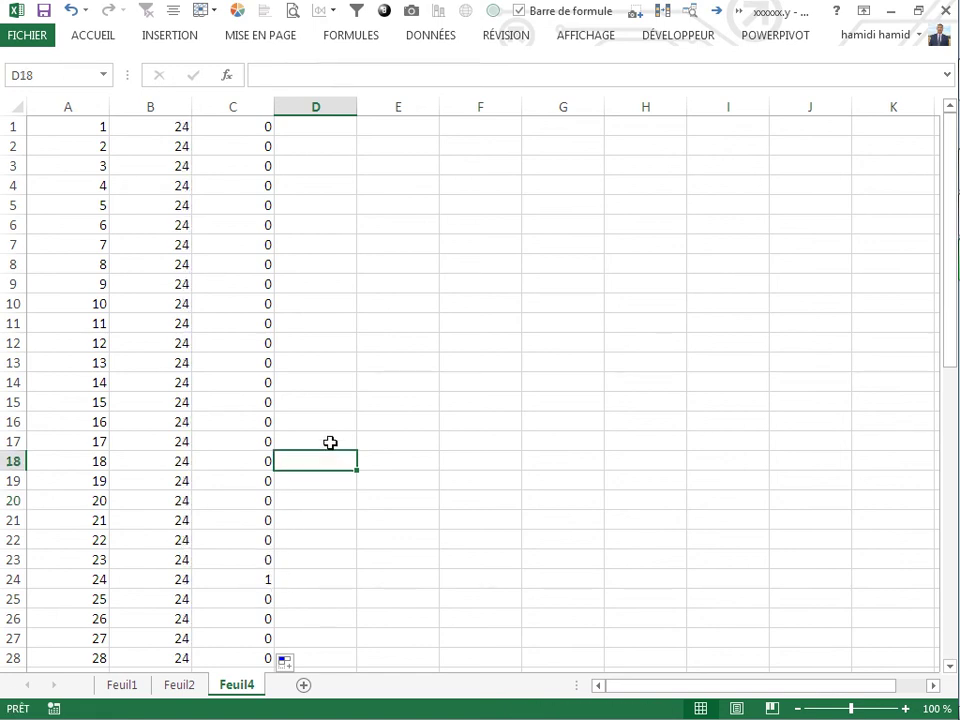
pyautogui.click(308, 129)
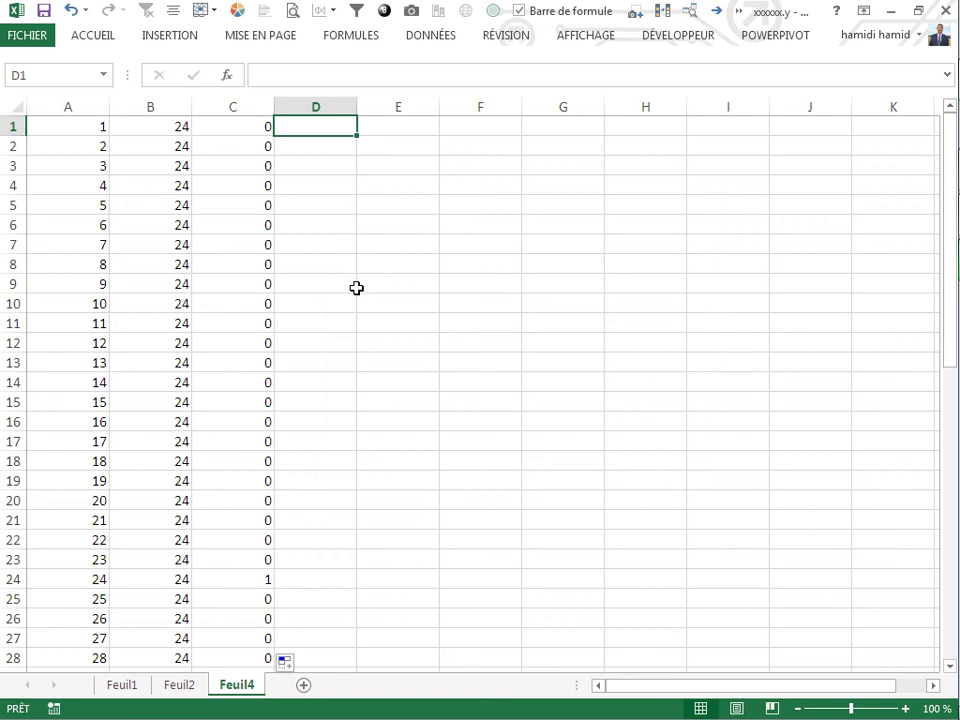
pyautogui.click(432, 320)
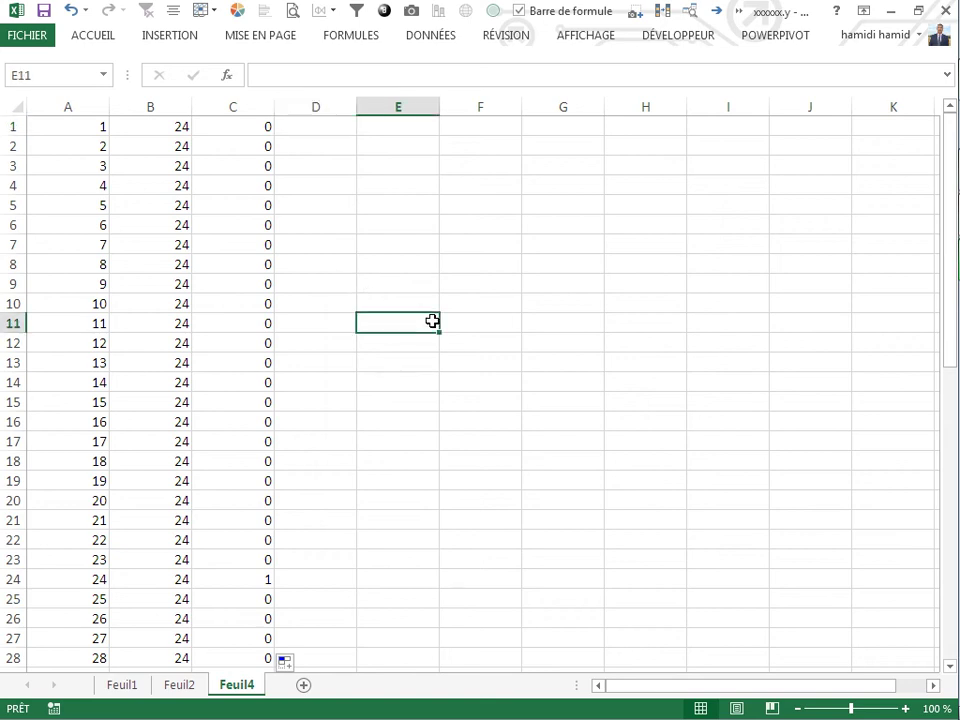
pyautogui.click(313, 129)
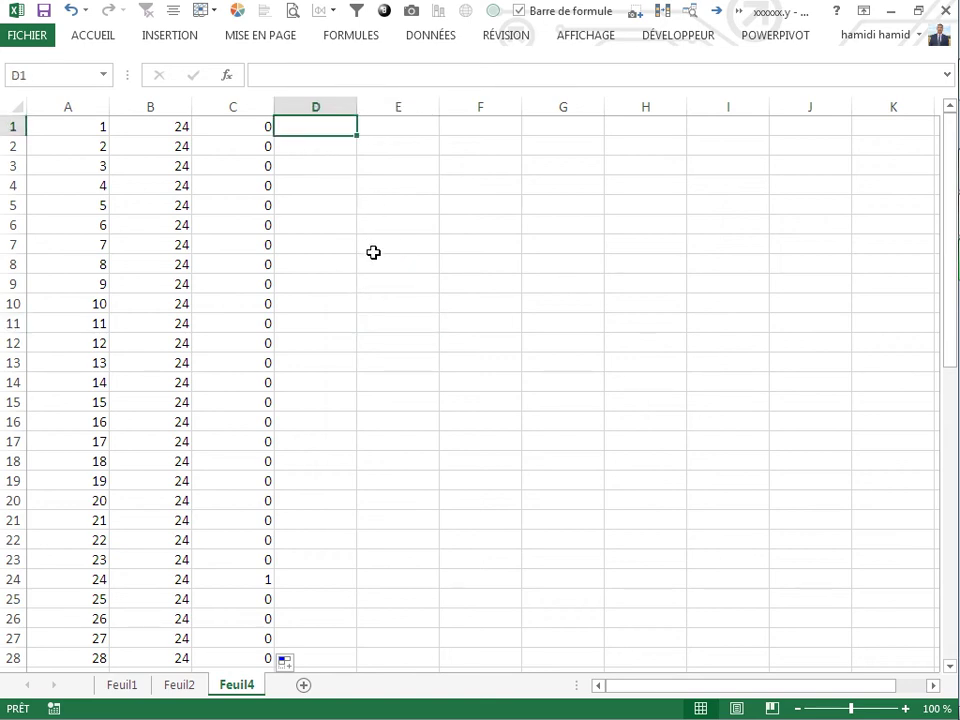
# Step: Enter =C1*B1 in D1 and fill it down to row 60
pyautogui.write('=')
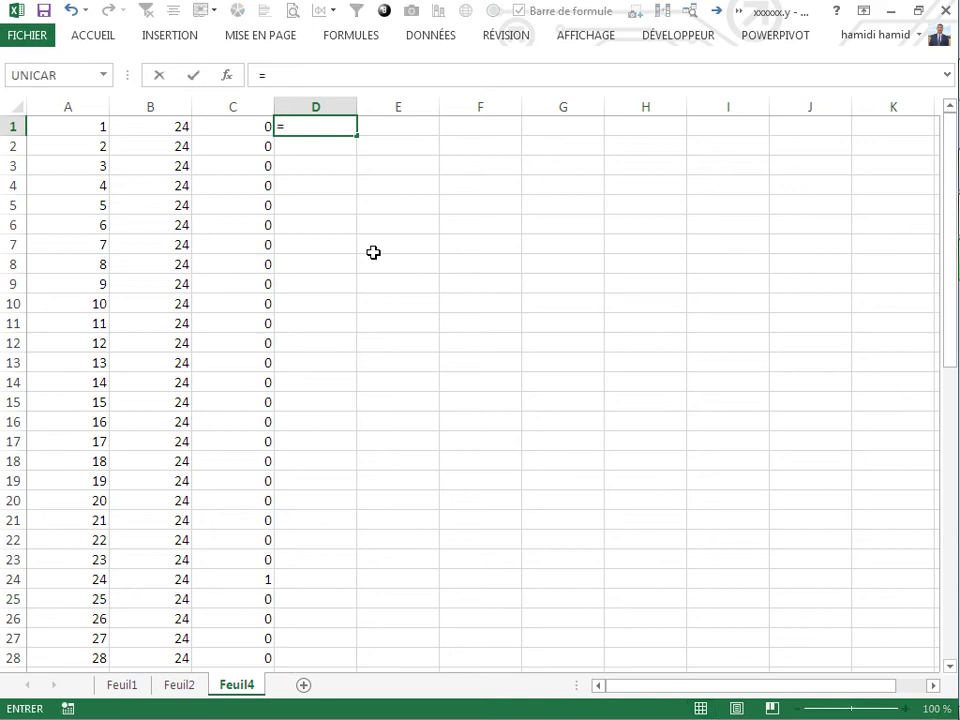
pyautogui.click(247, 131)
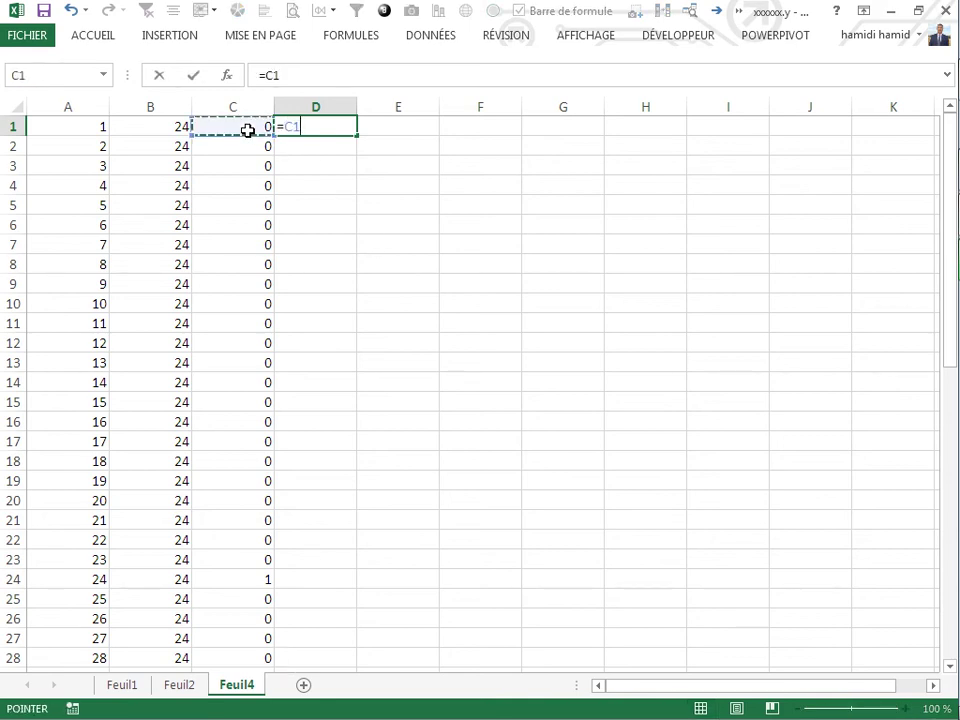
pyautogui.write('*')
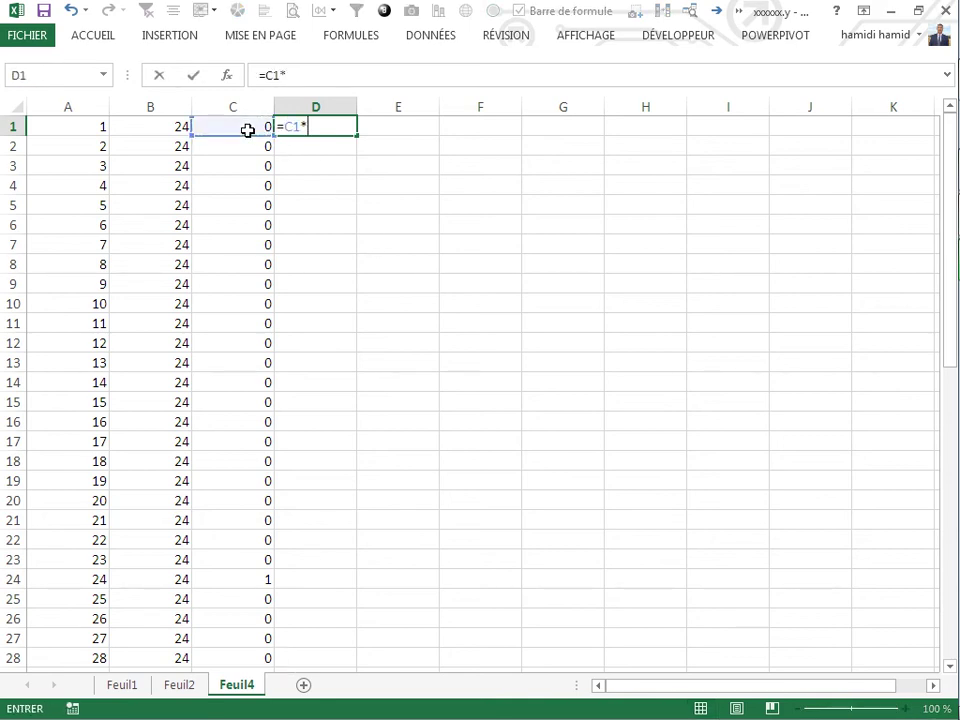
pyautogui.click(170, 131)
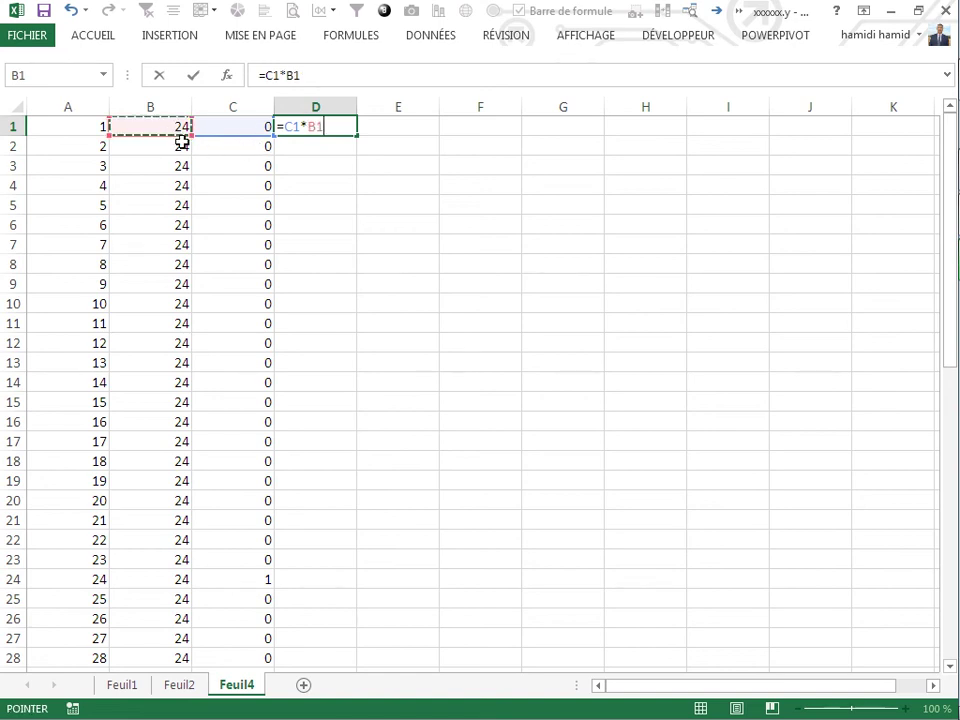
pyautogui.press('Return')
pyautogui.click(360, 252)
pyautogui.click(345, 128)
pyautogui.doubleClick(356, 135)
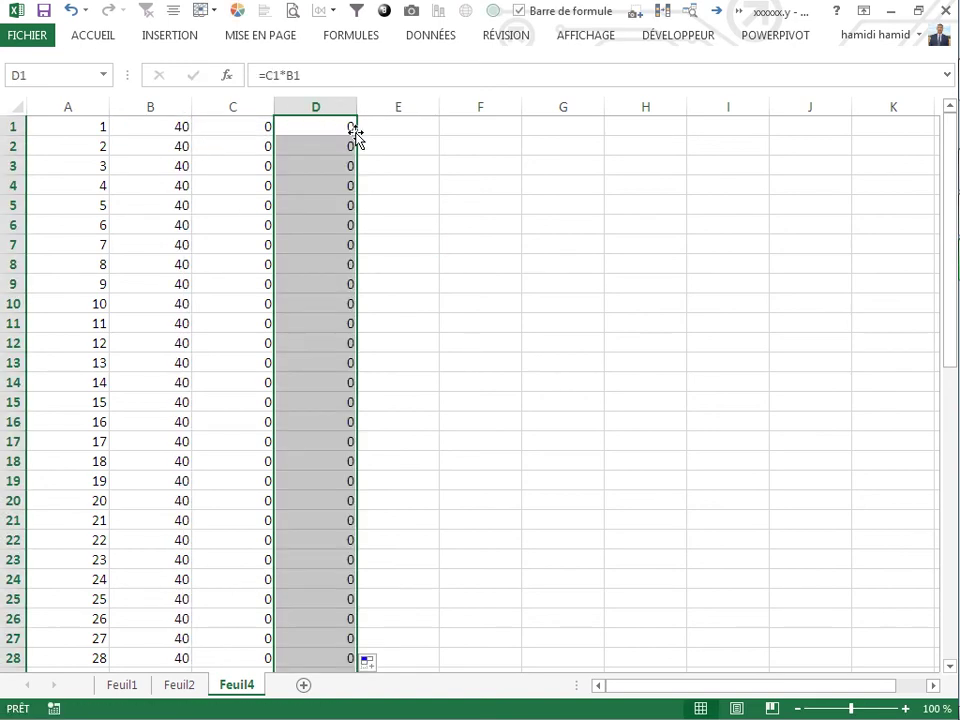
pyautogui.scroll(-8, 476, 512)
pyautogui.scroll(-6, 476, 512)
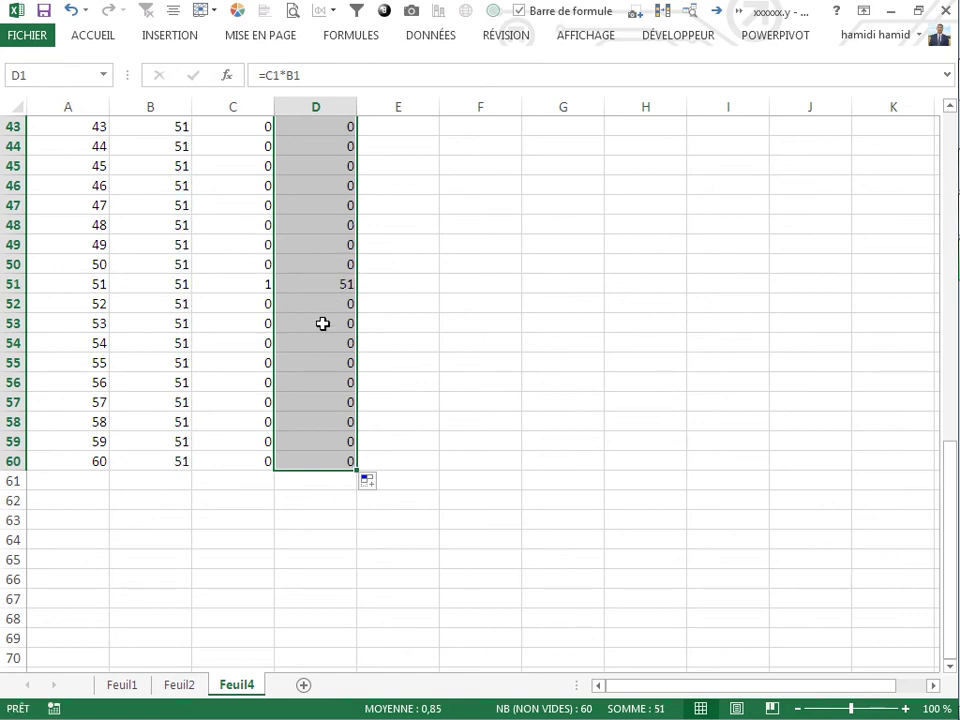
pyautogui.click(132, 688)
pyautogui.click(195, 531)
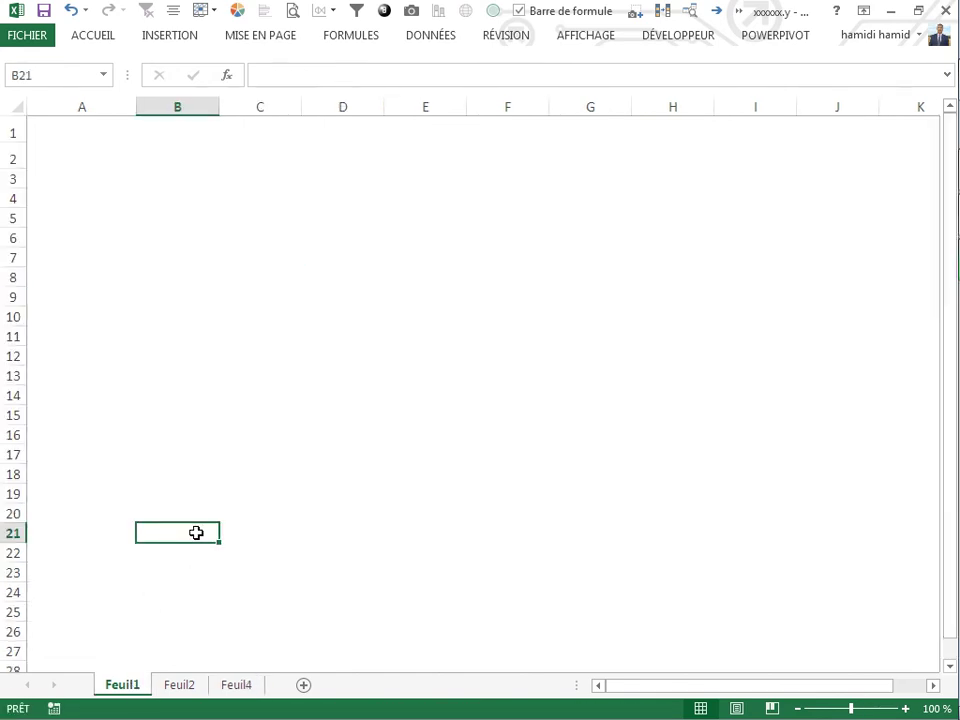
pyautogui.click(212, 457)
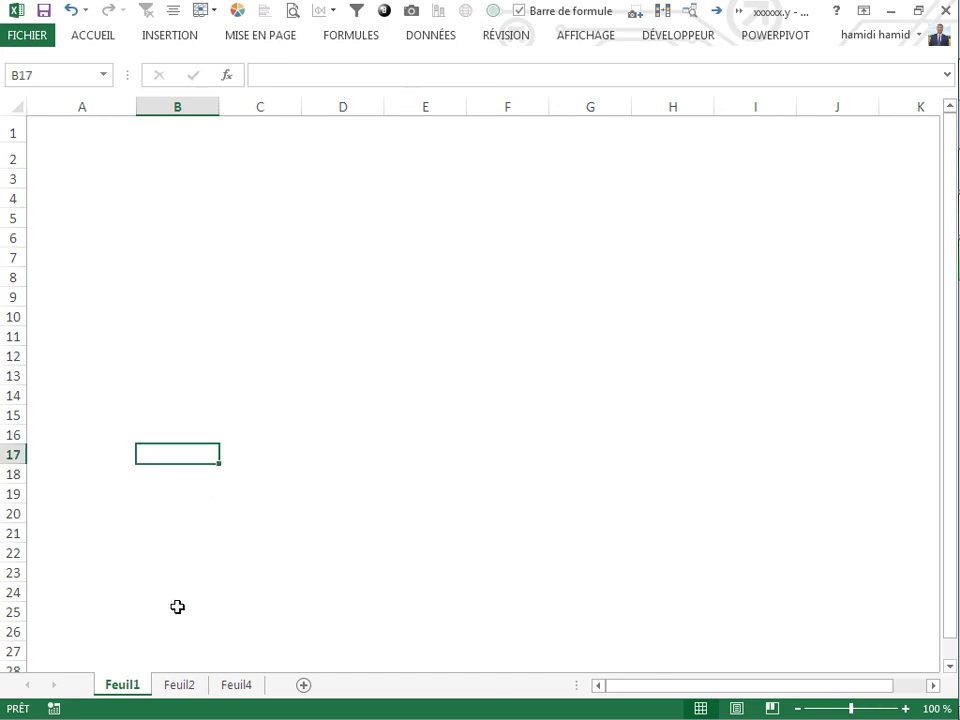
pyautogui.click(230, 688)
pyautogui.click(124, 686)
pyautogui.click(178, 434)
pyautogui.moveTo(56, 174); pyautogui.dragTo(343, 508)
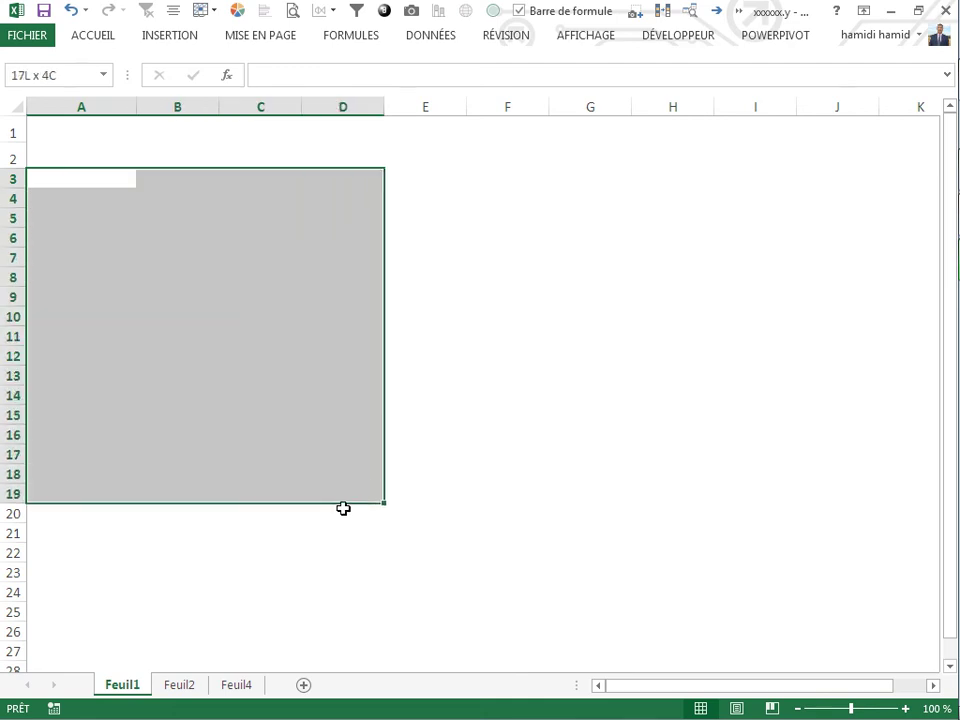
pyautogui.click(422, 446)
pyautogui.click(179, 685)
pyautogui.click(238, 685)
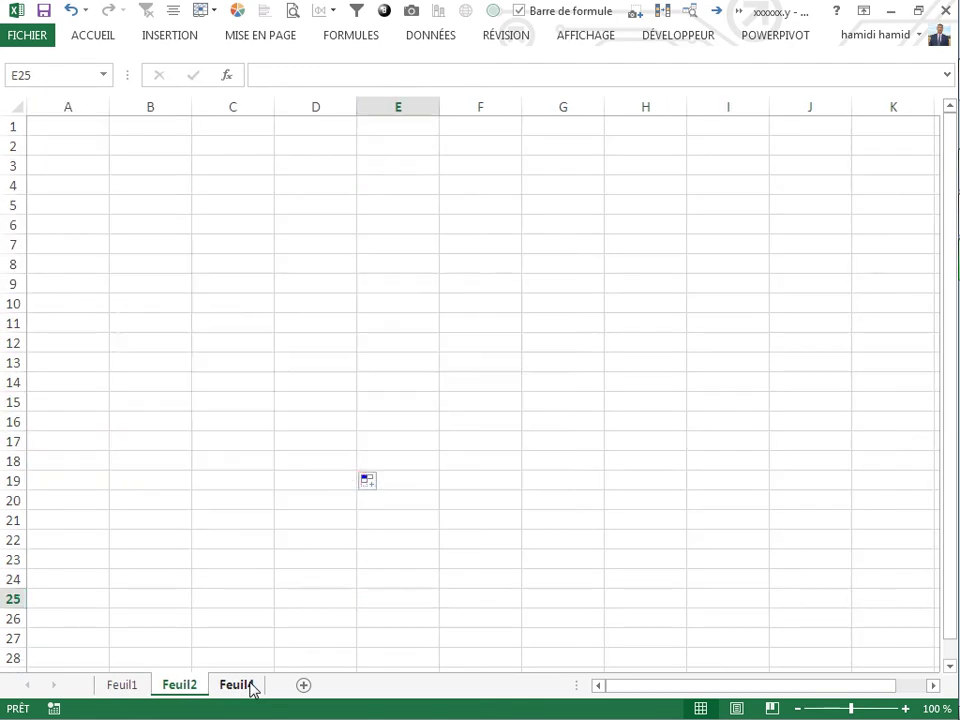
pyautogui.click(177, 686)
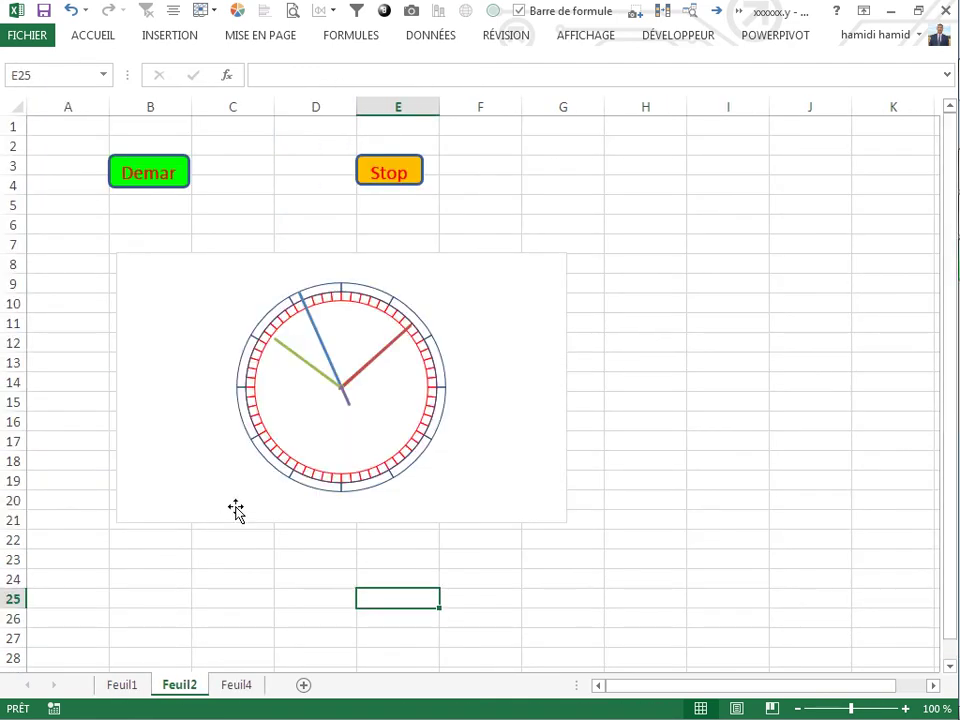
pyautogui.click(347, 40)
pyautogui.click(355, 92)
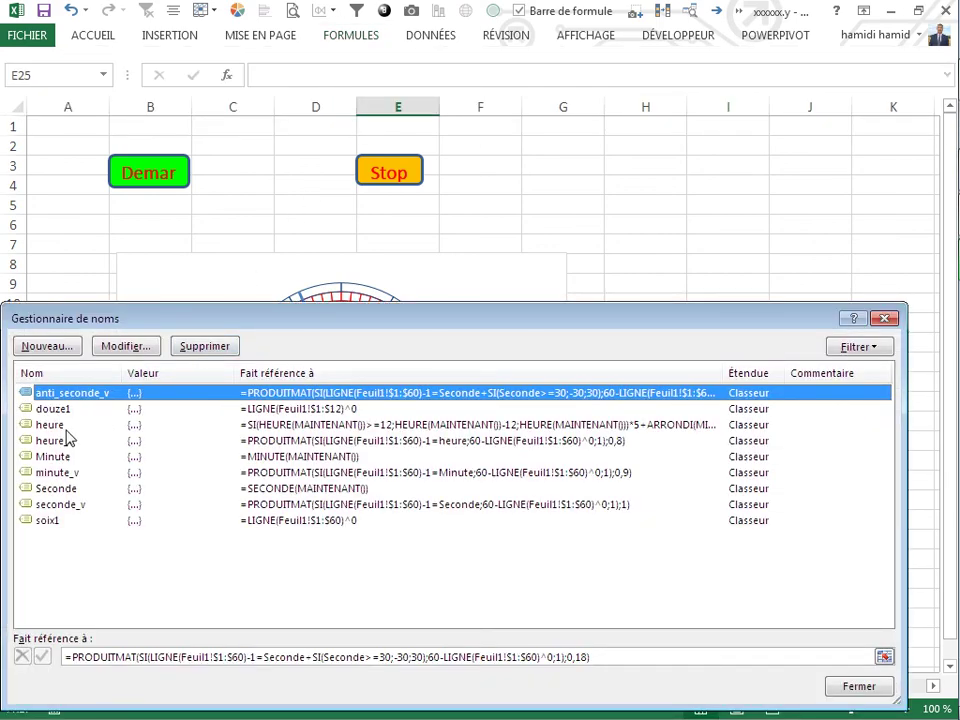
pyautogui.click(63, 473)
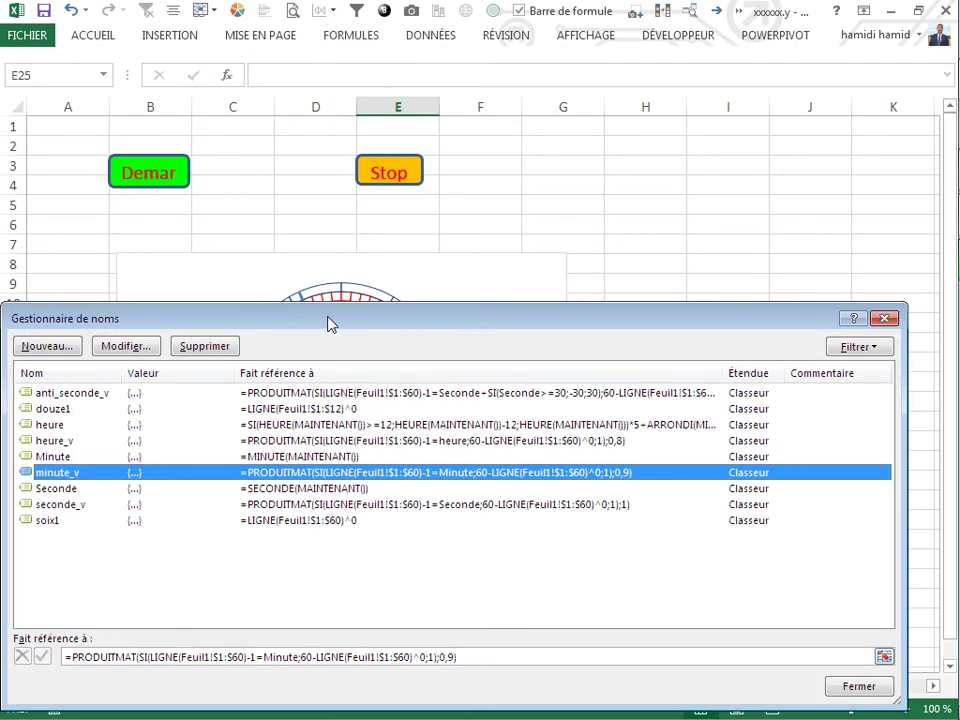
pyautogui.moveTo(328, 321); pyautogui.dragTo(346, 170)
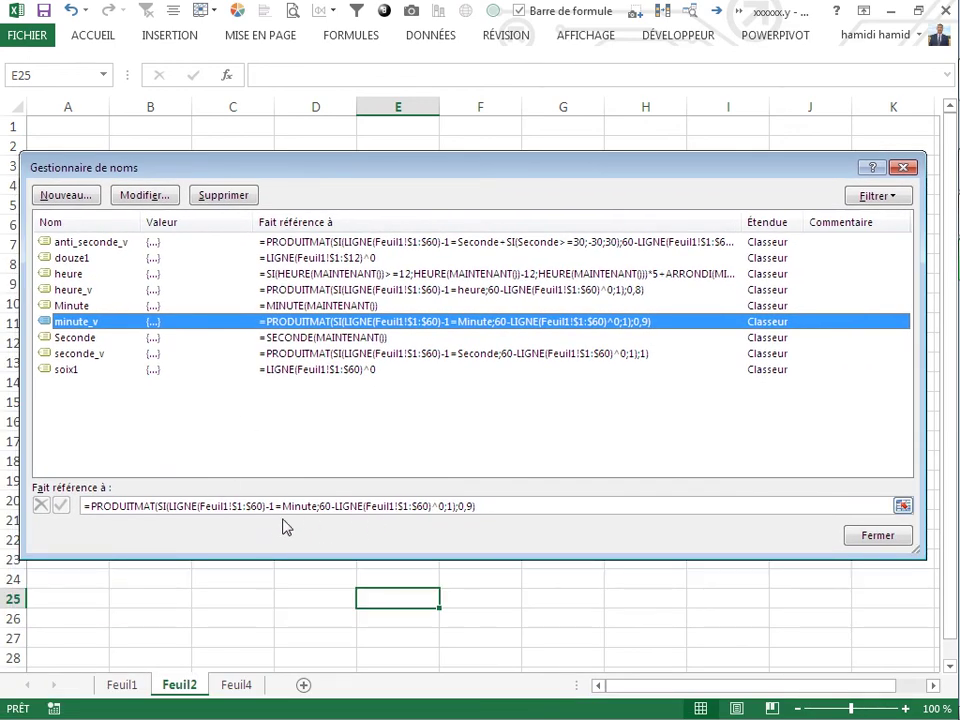
pyautogui.click(879, 540)
pyautogui.click(237, 685)
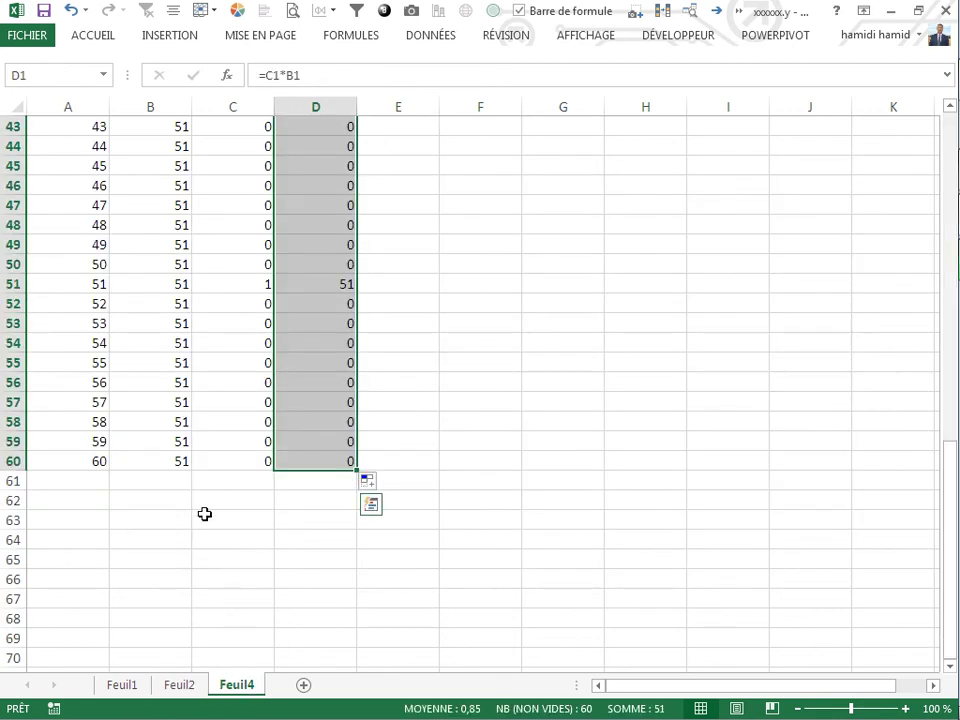
# Step: Select the helper data in columns A to D down to row 70, then return to Feuil2
pyautogui.click(321, 343)
pyautogui.scroll(5, 325, 369)
pyautogui.scroll(9, 325, 369)
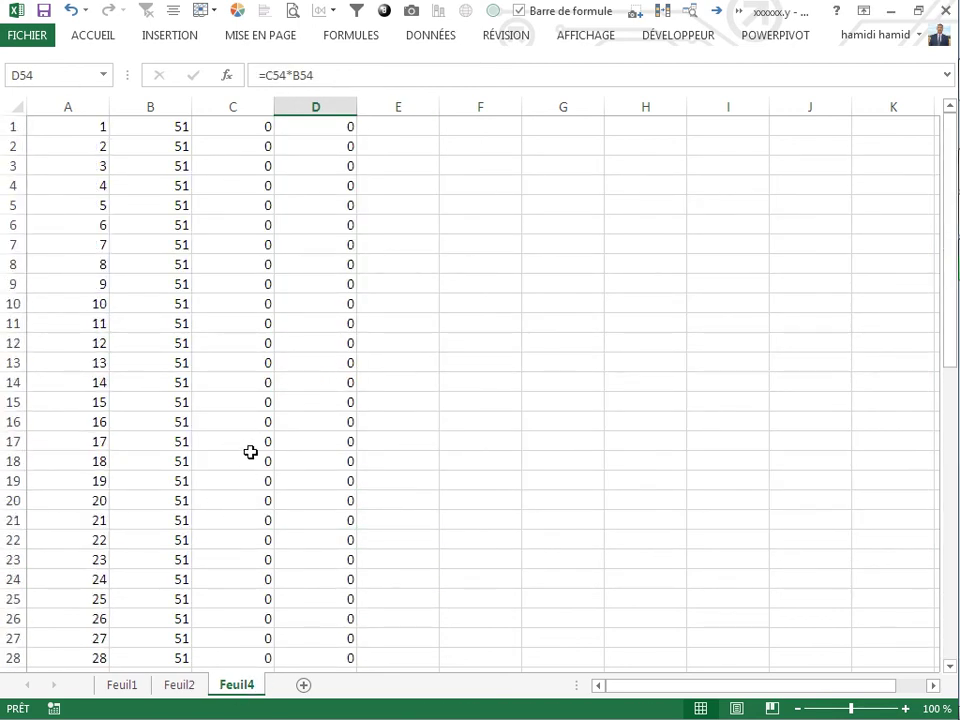
pyautogui.moveTo(69, 136); pyautogui.dragTo(320, 323)
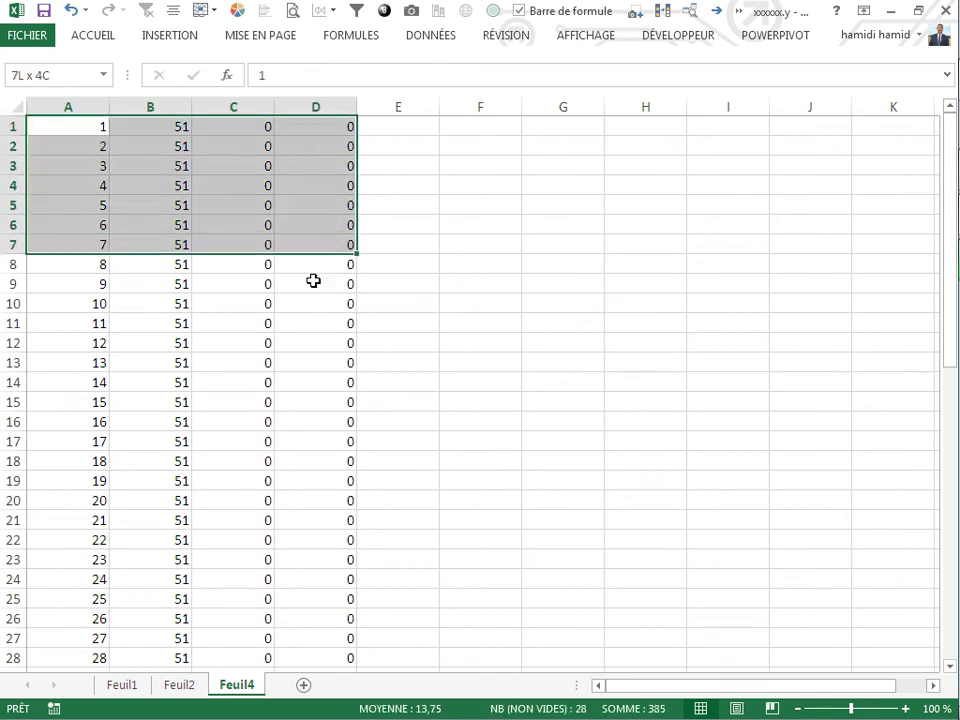
pyautogui.scroll(-9, 340, 470)
pyautogui.scroll(-10, 340, 470)
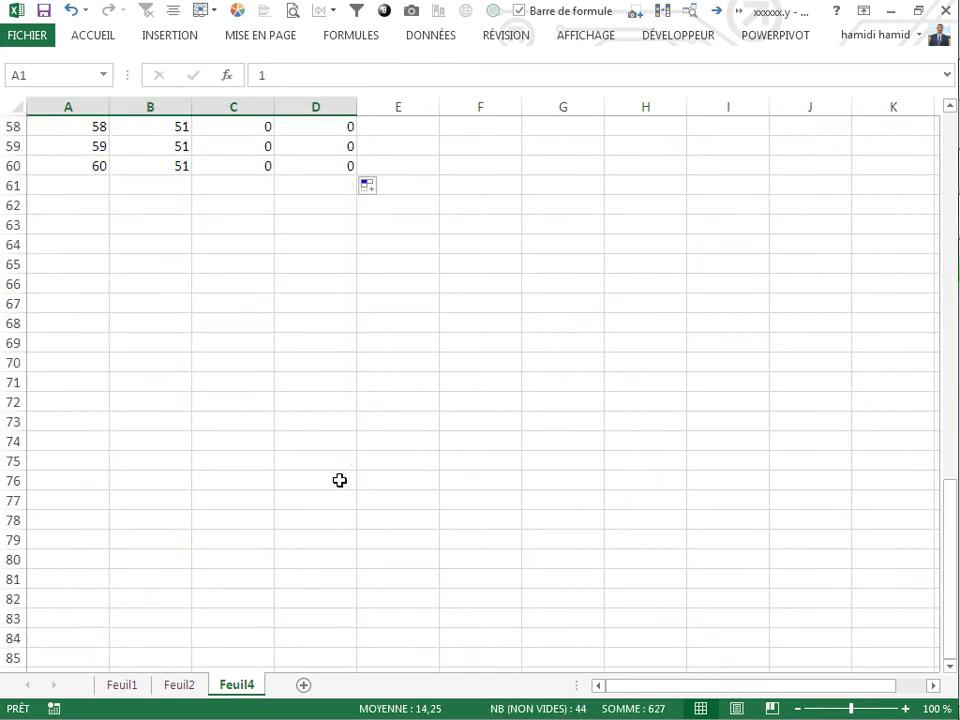
pyautogui.keyDown('shift'); pyautogui.click(343, 362); pyautogui.keyUp('shift')
pyautogui.scroll(19, 335, 365)
pyautogui.click(330, 369)
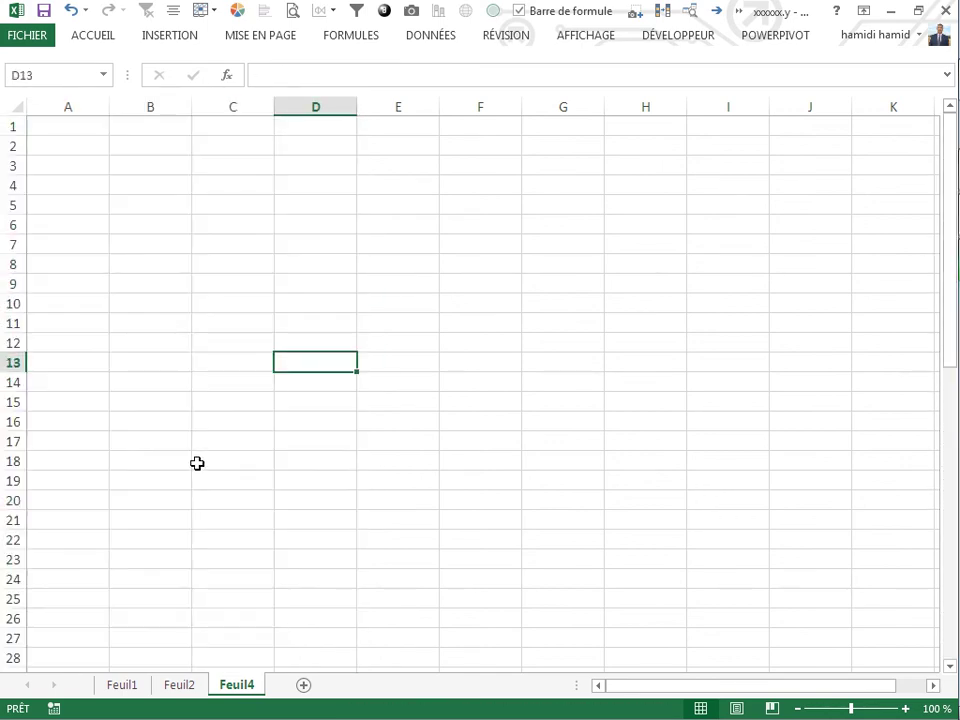
pyautogui.click(180, 684)
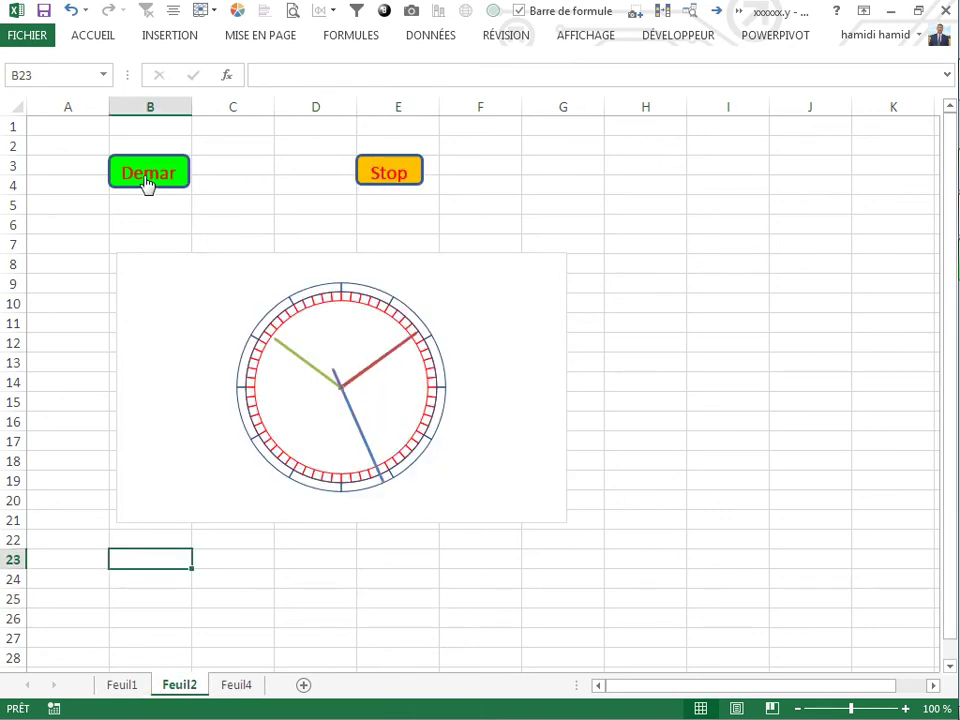
# Step: Start the clock with the Demar button and check today's date in the taskbar calendar
pyautogui.click(148, 184)
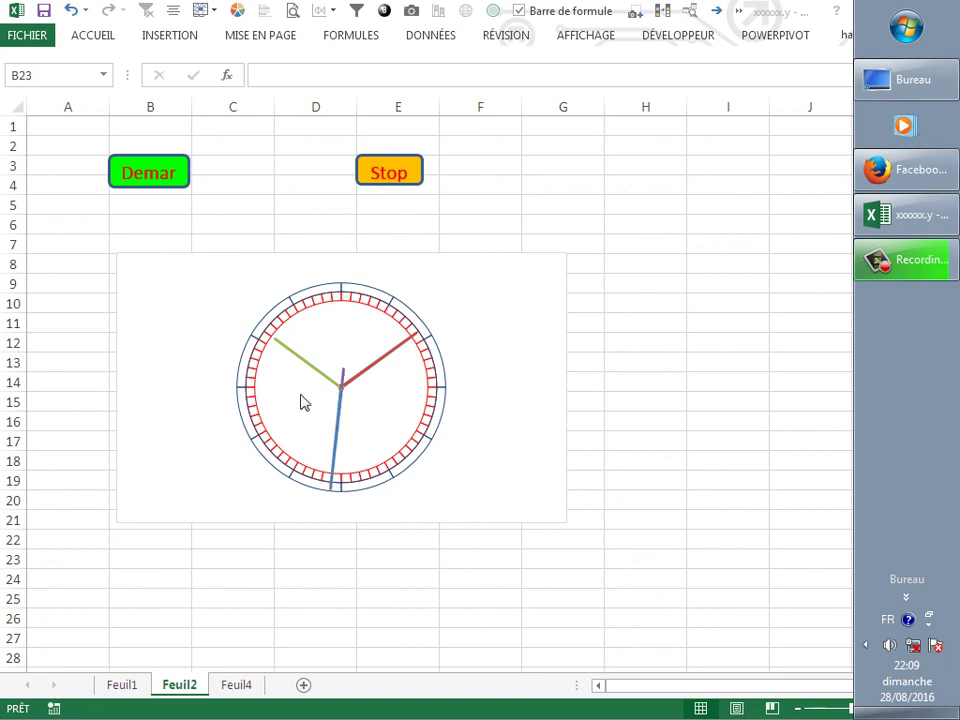
pyautogui.click(900, 669)
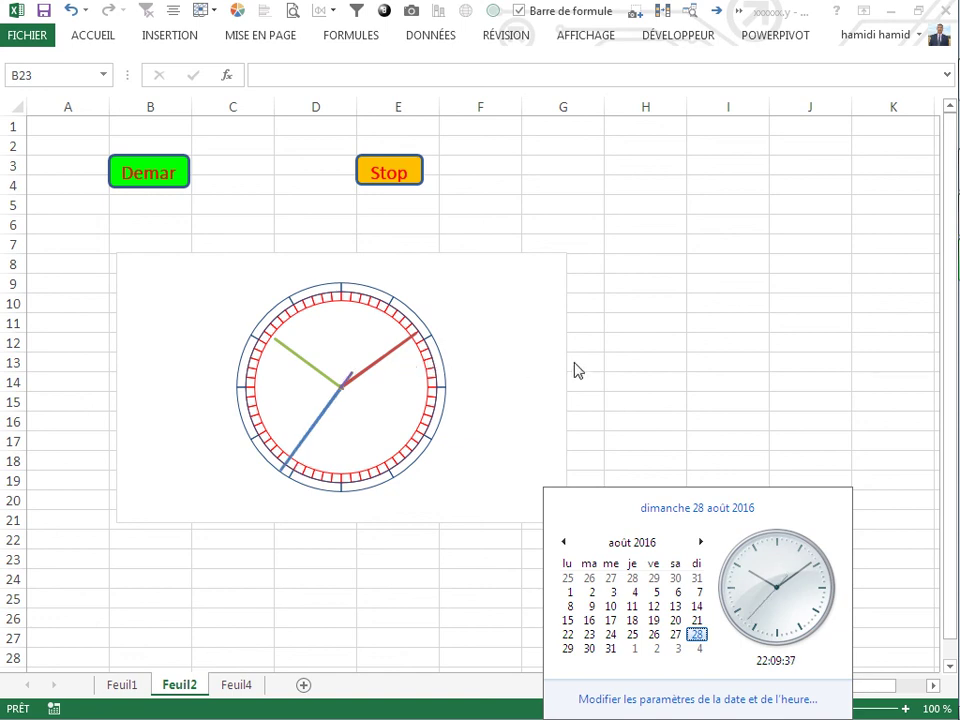
pyautogui.click(632, 199)
# Step: Enter the date 28/08/2016 in H3 and a person's name in H5
pyautogui.click(632, 178)
pyautogui.write('28-08-2016')
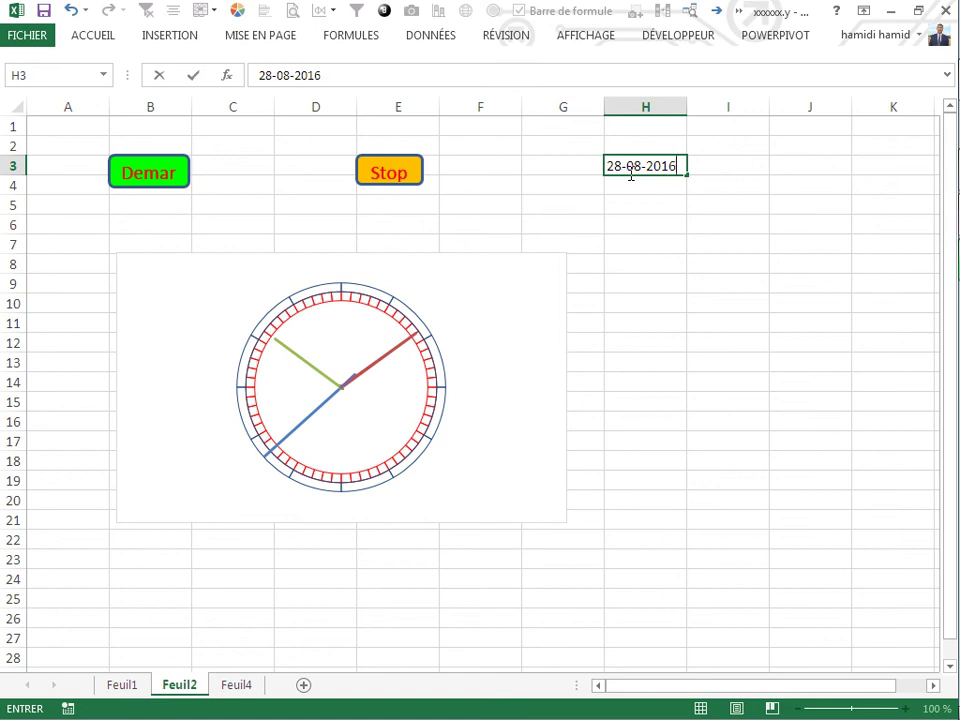
pyautogui.press('Return')
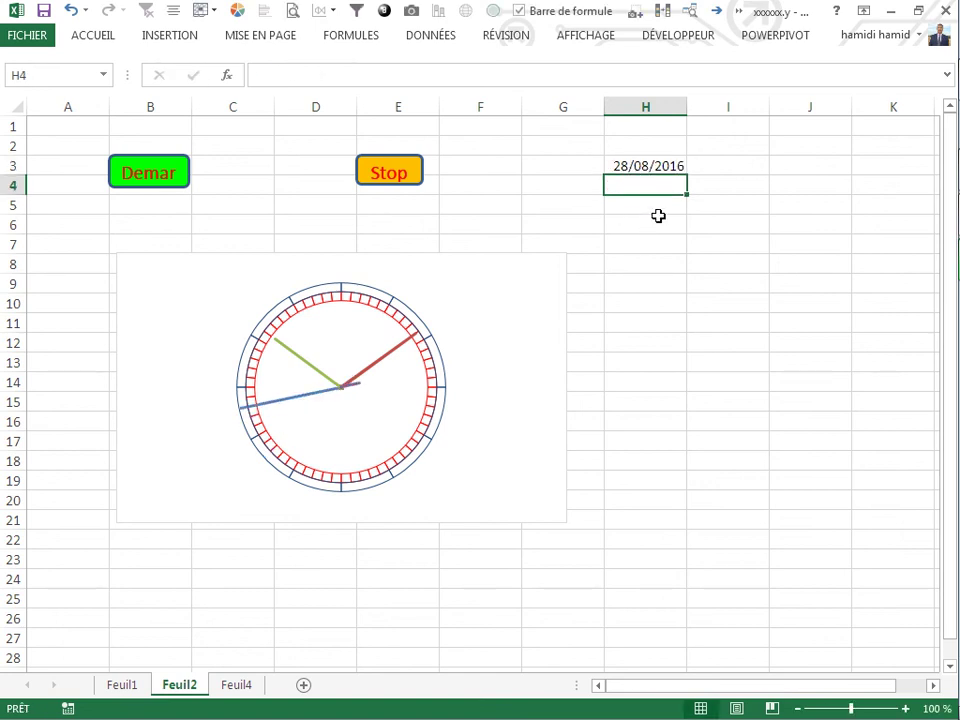
pyautogui.click(673, 210)
pyautogui.write('sihamidi')
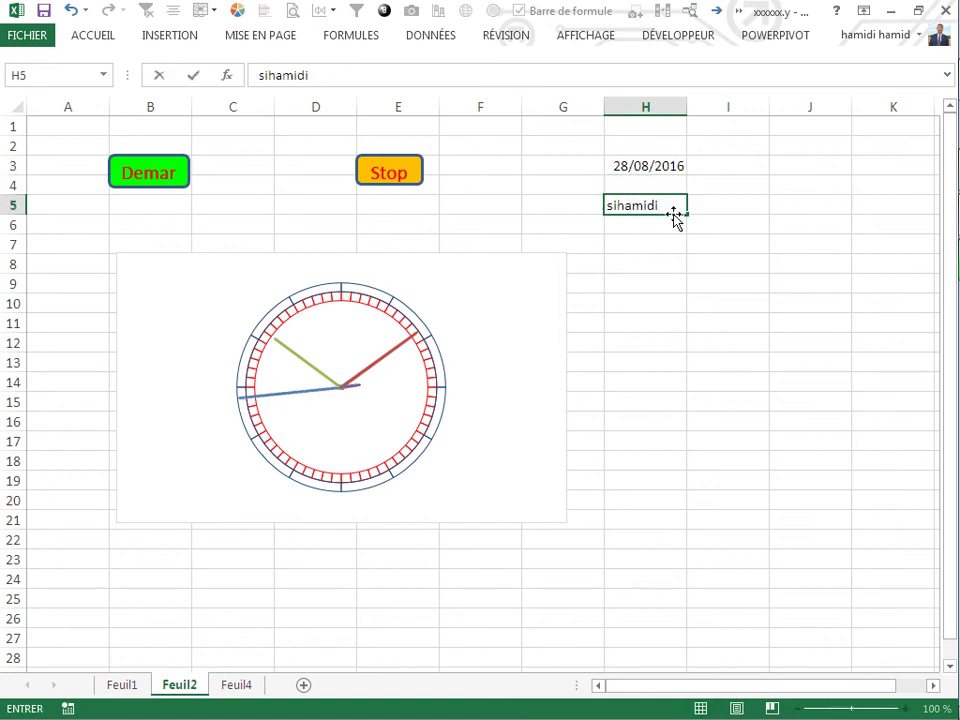
pyautogui.press('Return')
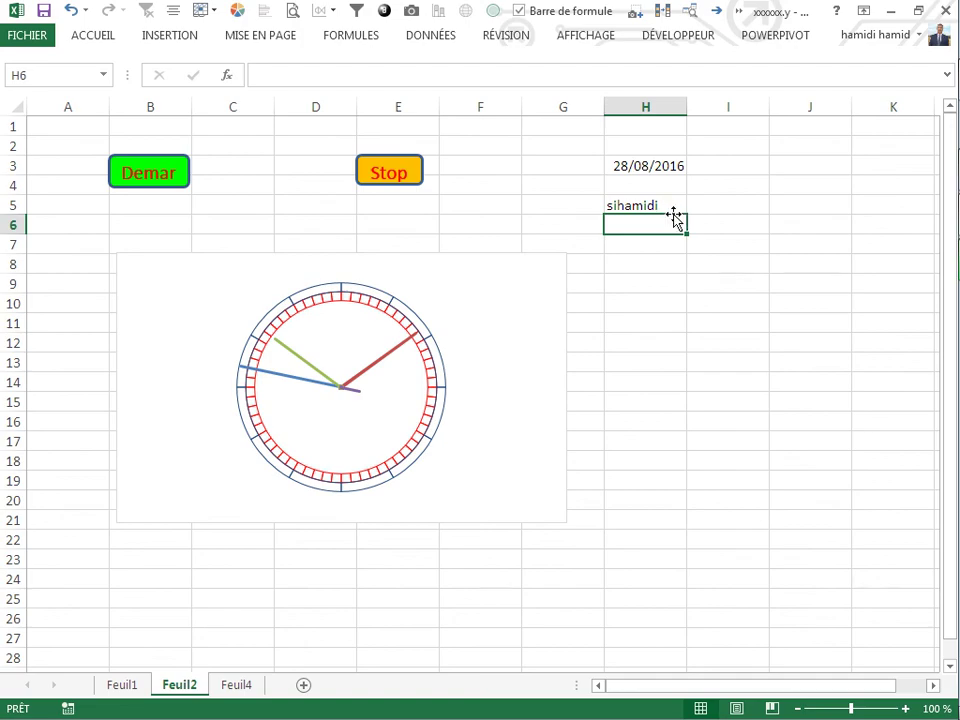